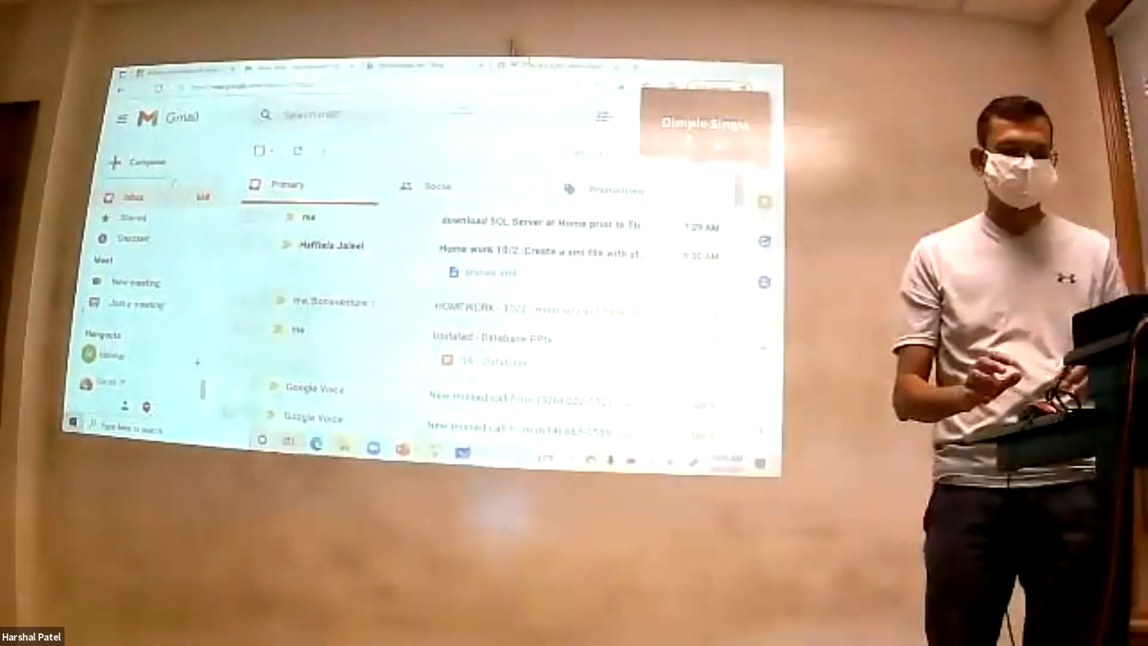
- Open the inbox email about downloading SQL Server at home prior to Thursday's lab
click(538, 223)
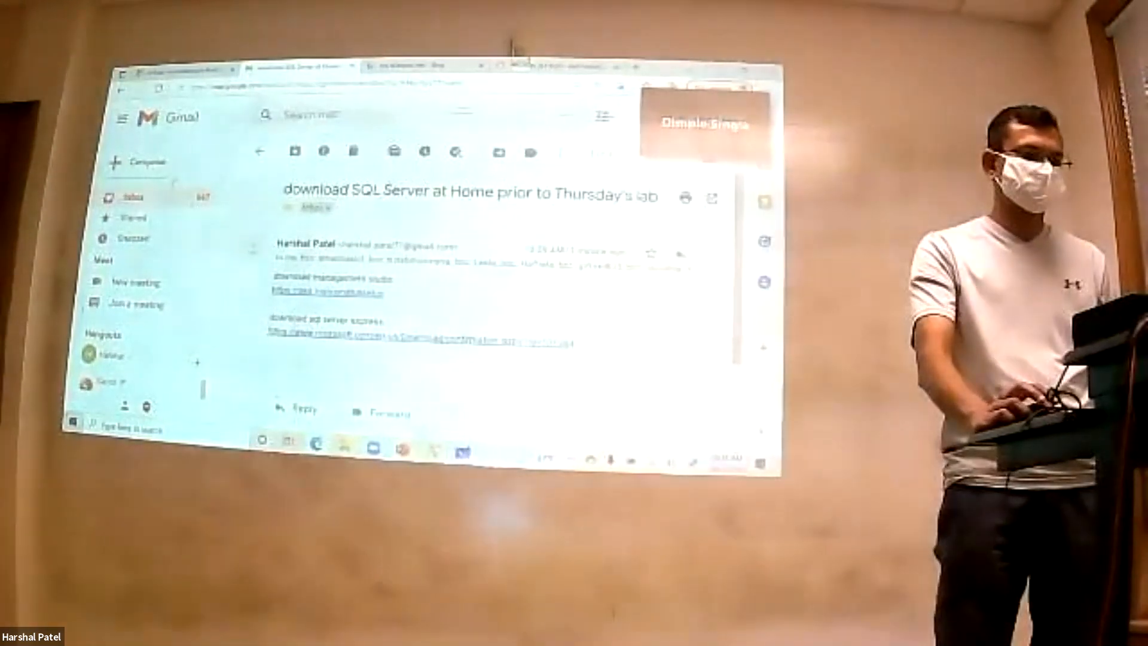
click(553, 67)
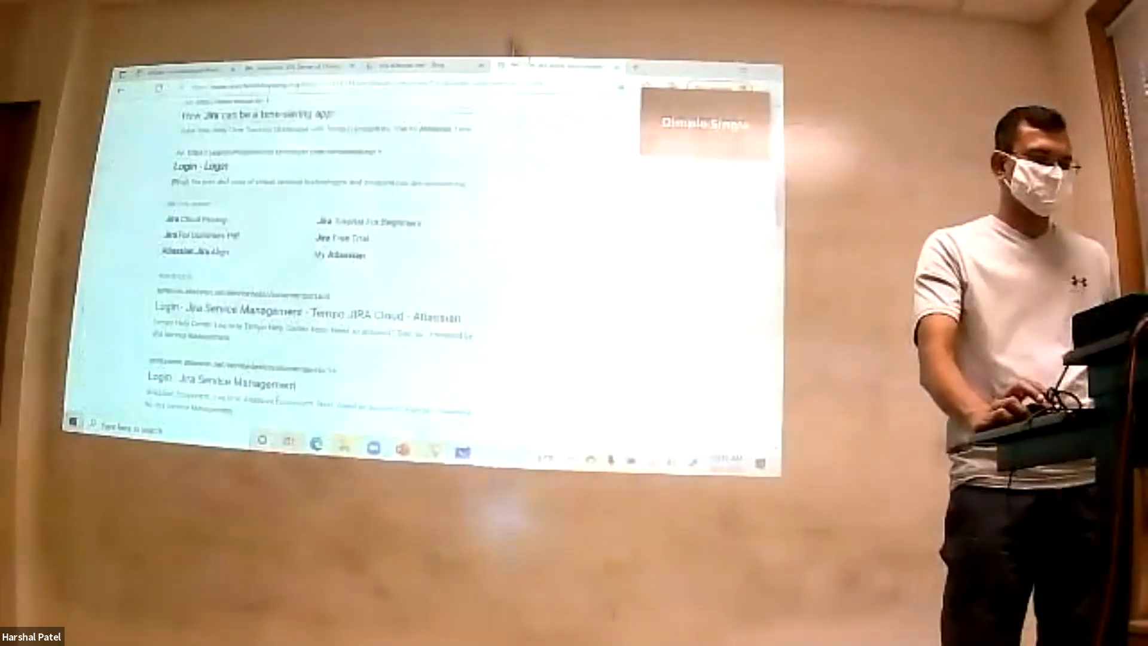
scroll(382, 251, up, 2)
scroll(383, 251, up, 3)
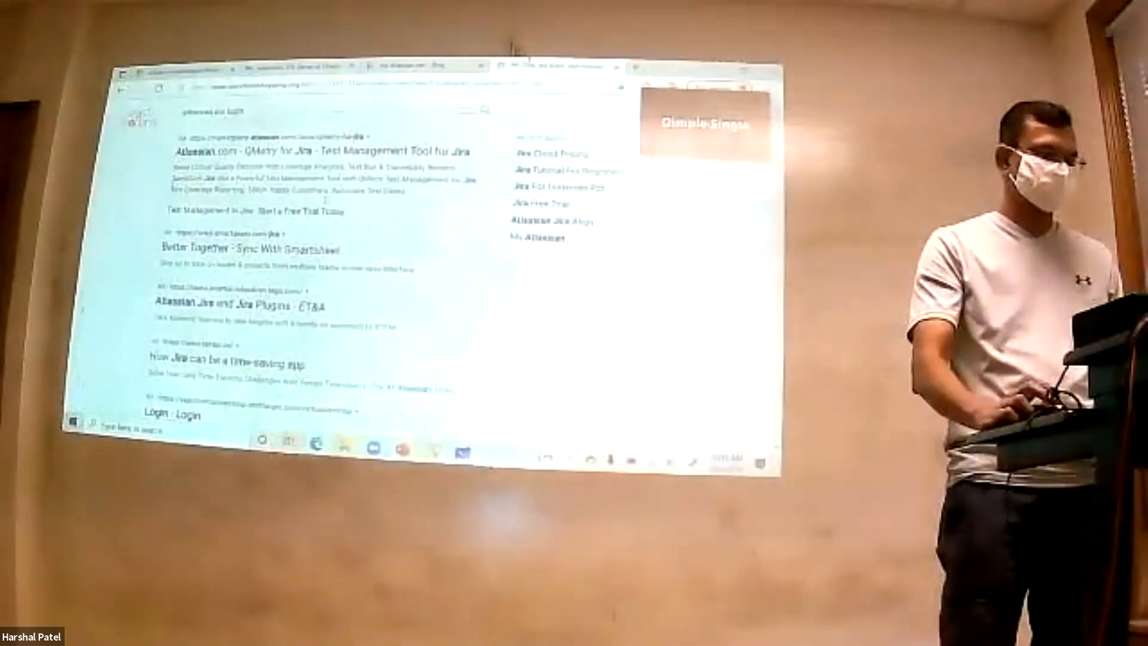
drag(245, 113, 130, 118)
text(a)
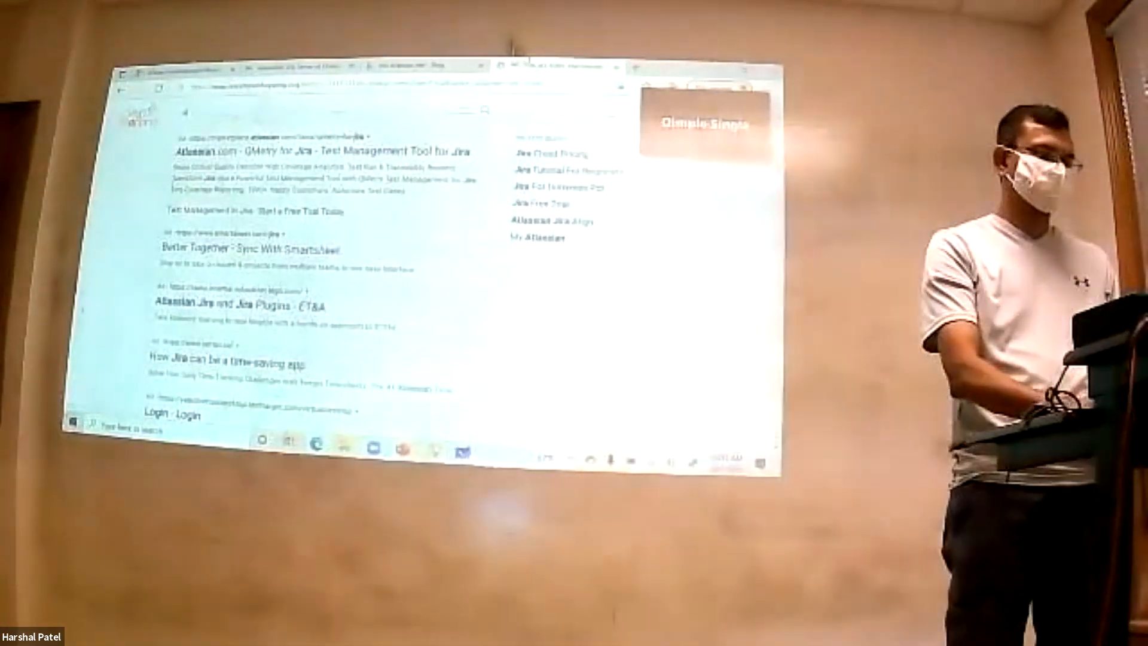
text(lt)
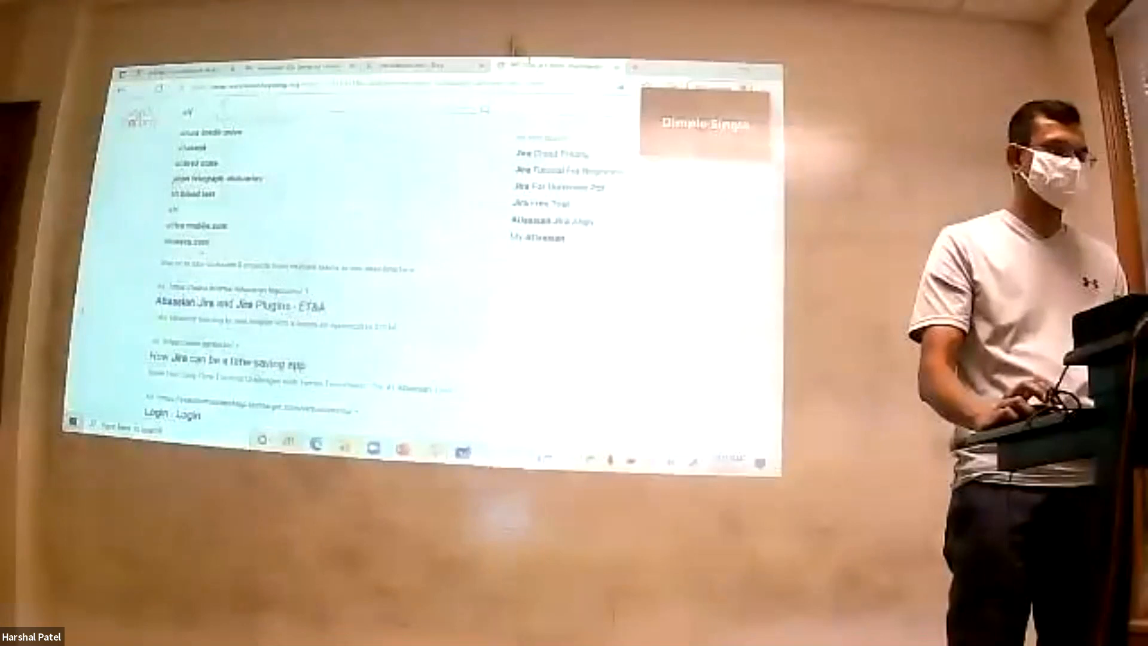
click(204, 89)
text(gmail.com)
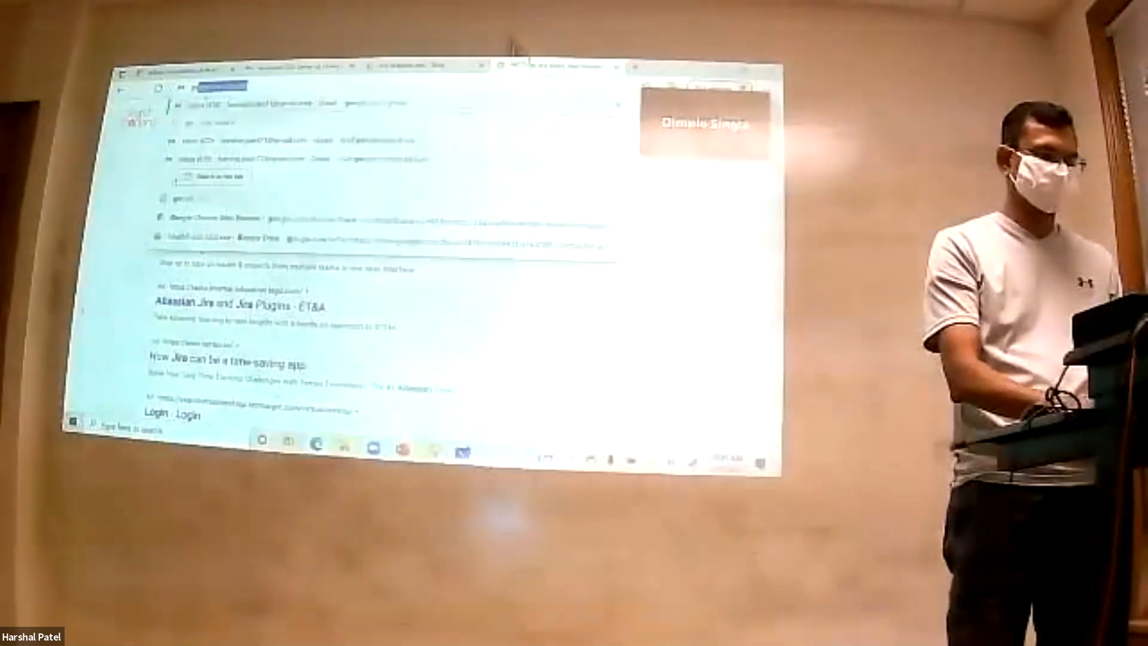
key(Return)
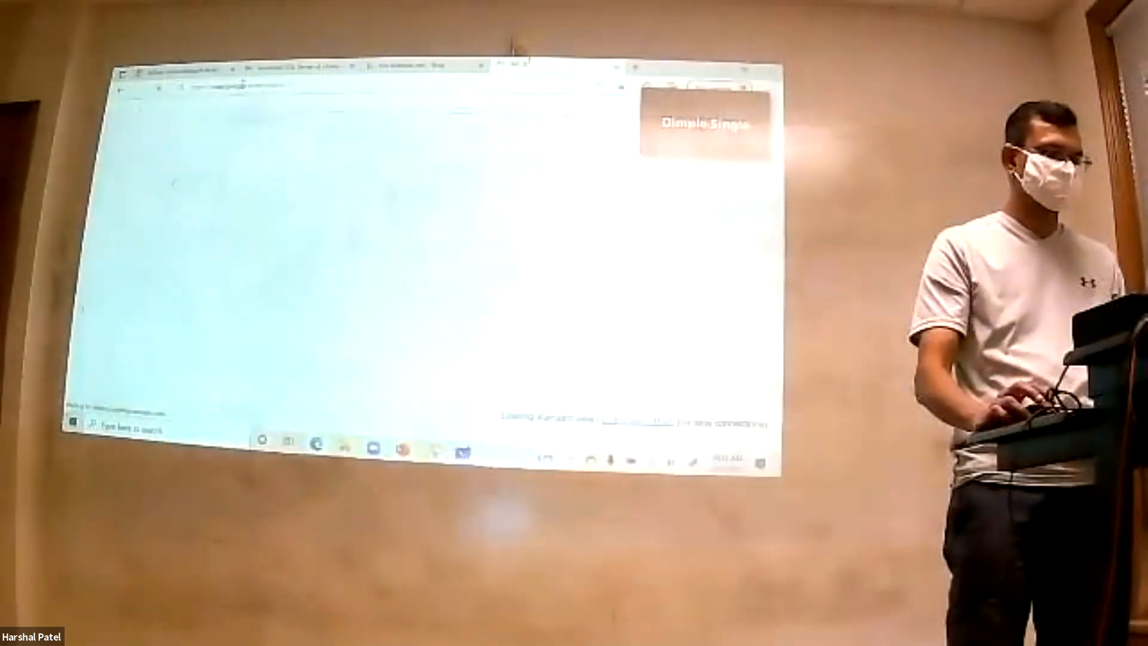
- Load google.com in the current browser tab
click(242, 86)
text(google.com)
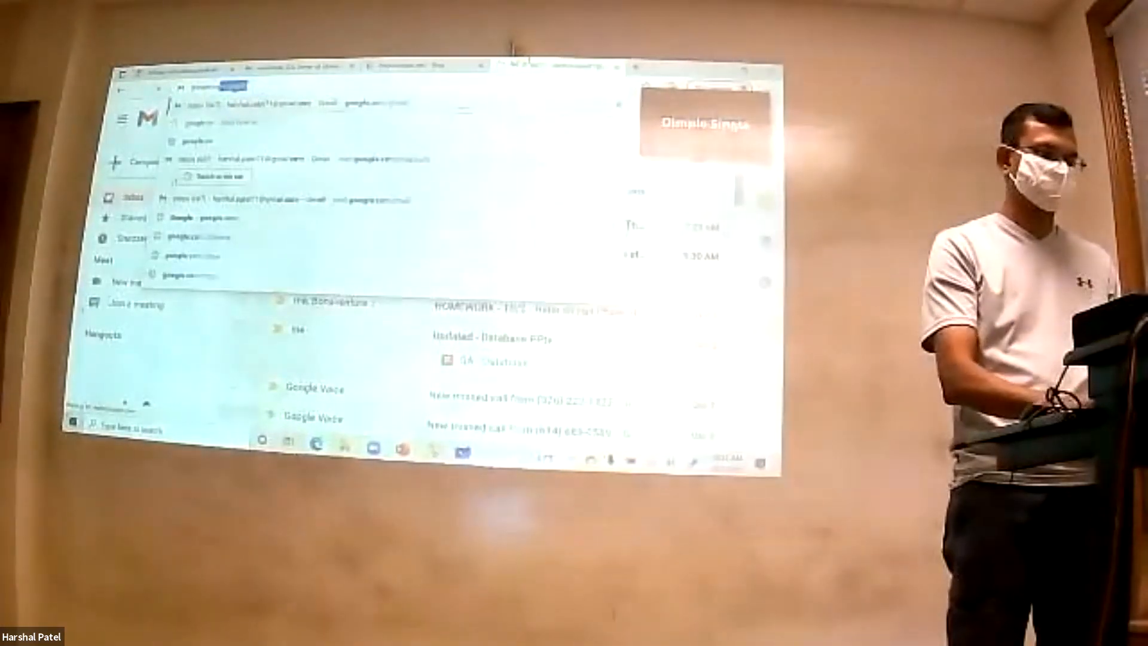
key(Return)
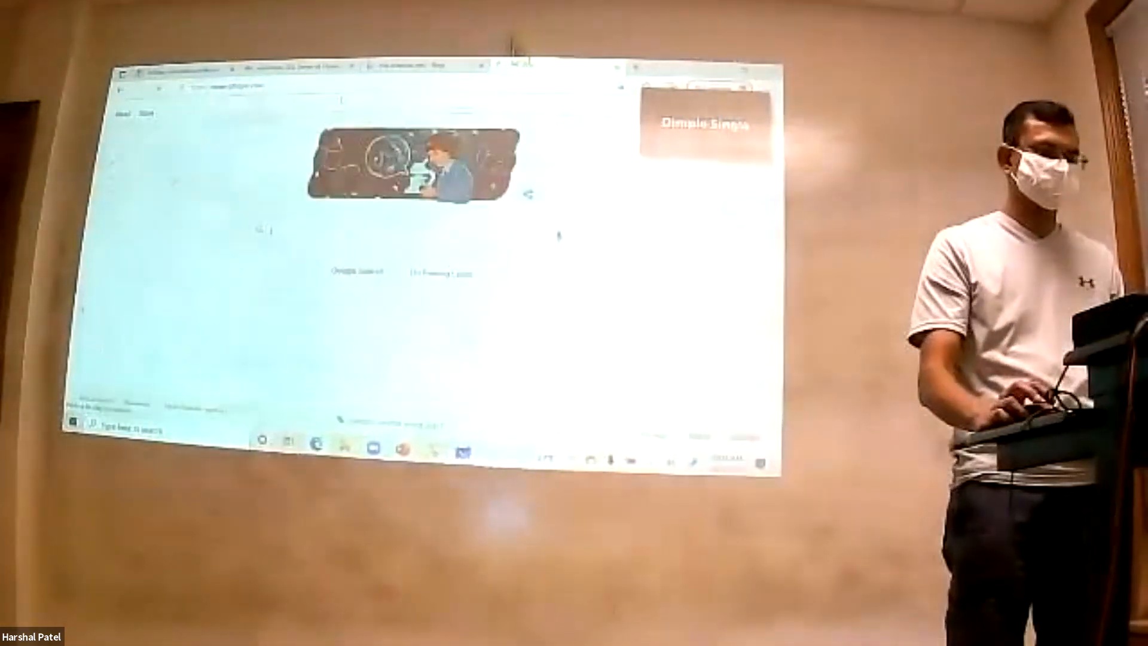
- Search Google for "altassian jira login" and open the "Log in with Atlassian account" result
text(altassian ji)
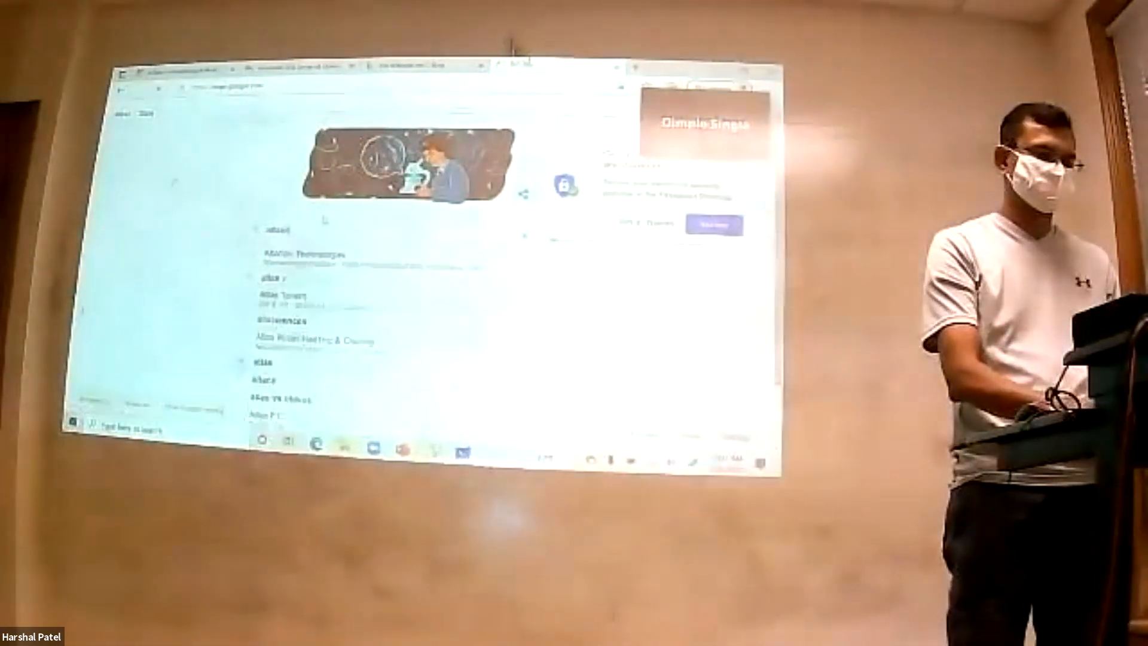
text(ra login)
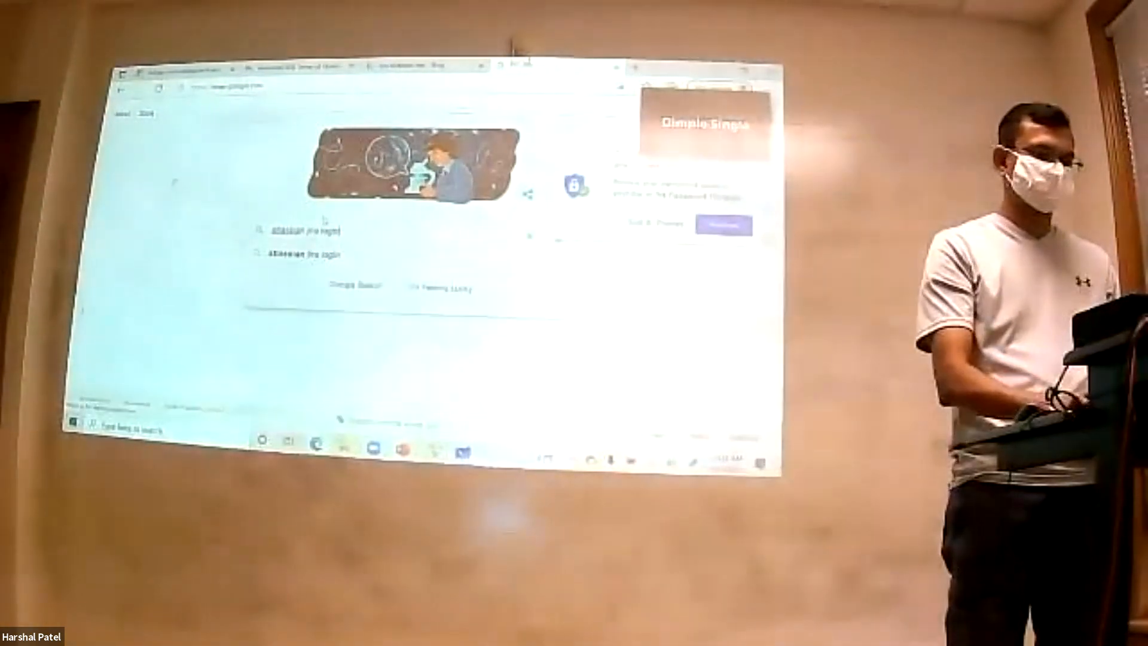
key(Return)
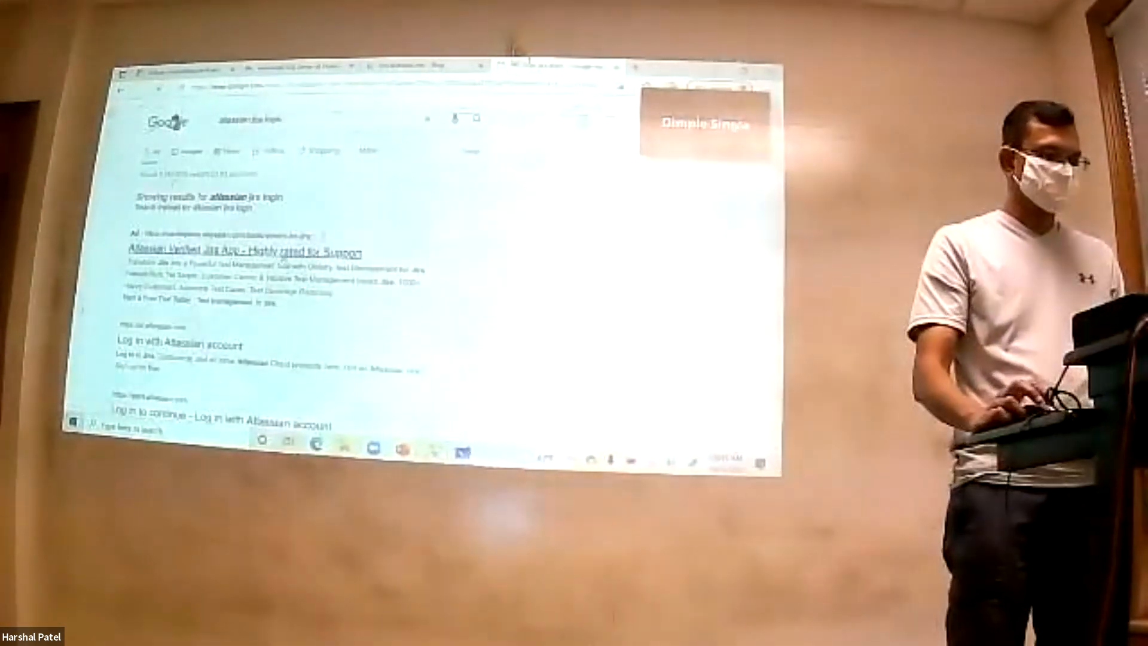
scroll(324, 219, down, 1)
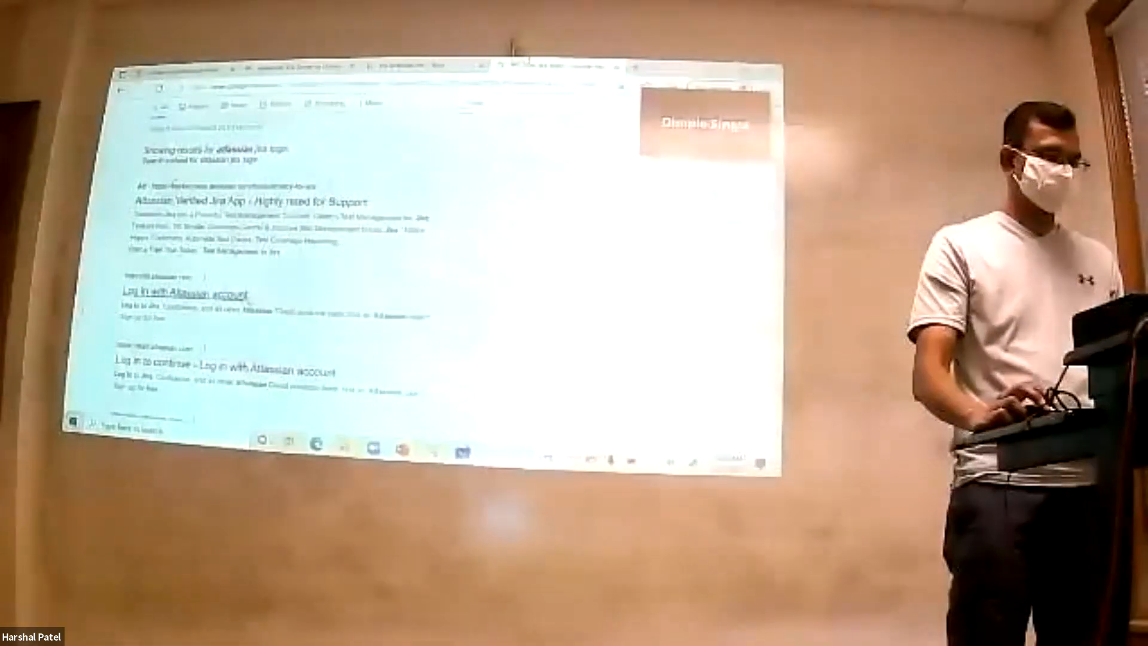
click(239, 295)
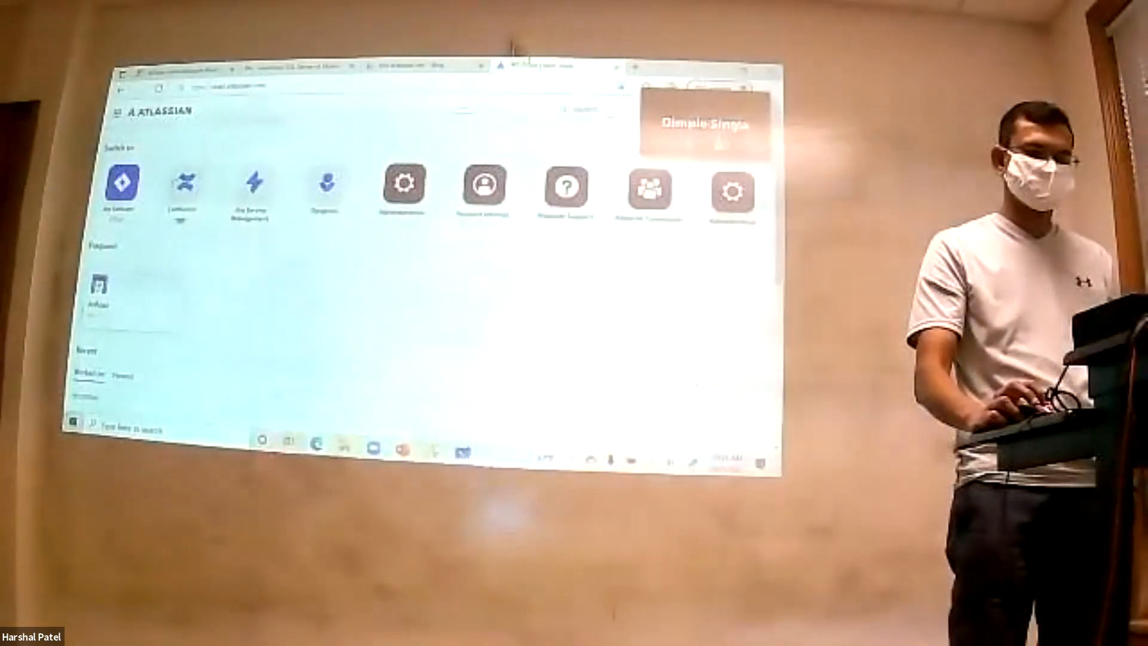
- Switch to the Zoom meeting and share the screen with the participants
click(374, 448)
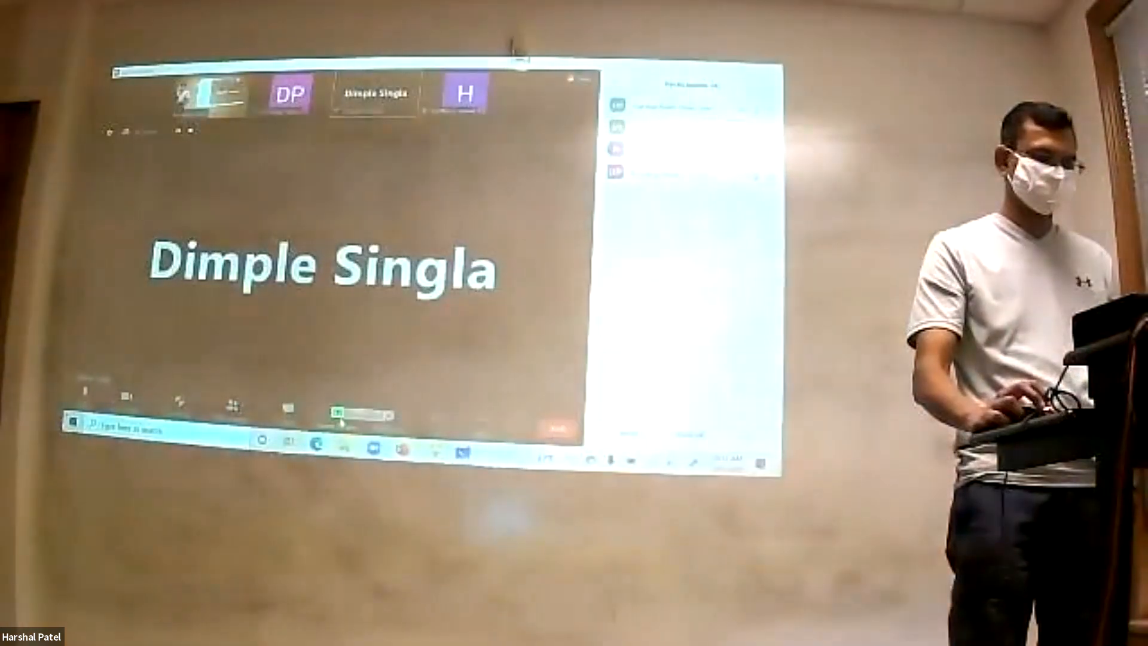
click(337, 412)
click(658, 413)
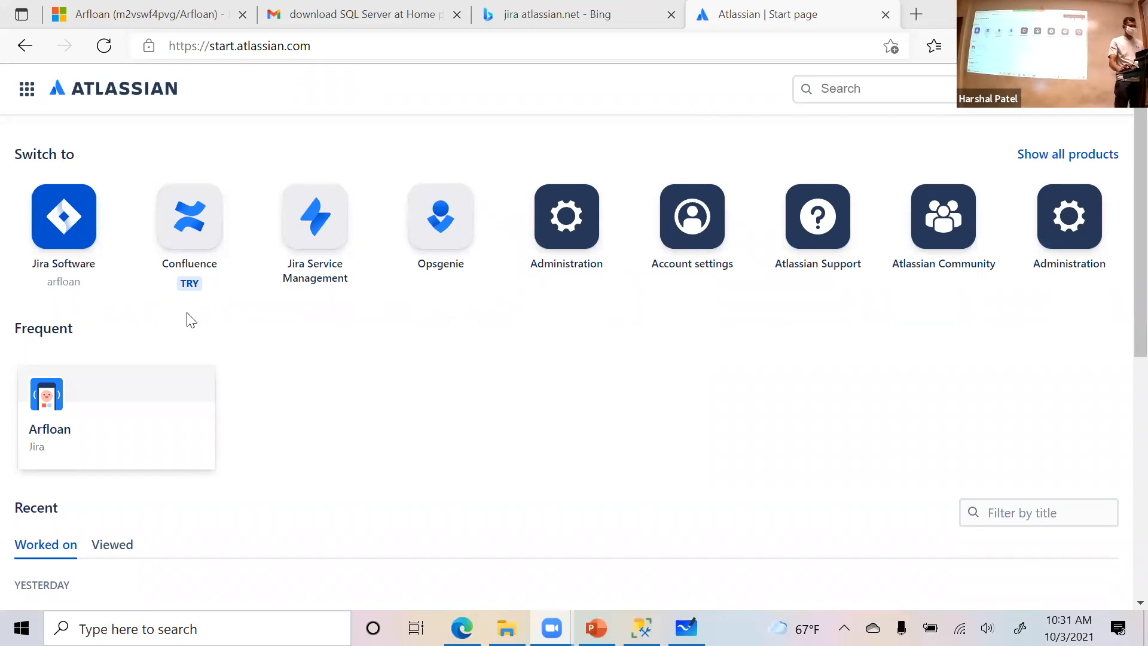
- Open Jira Software from the Atlassian start page and go into the Arfloan project
click(65, 225)
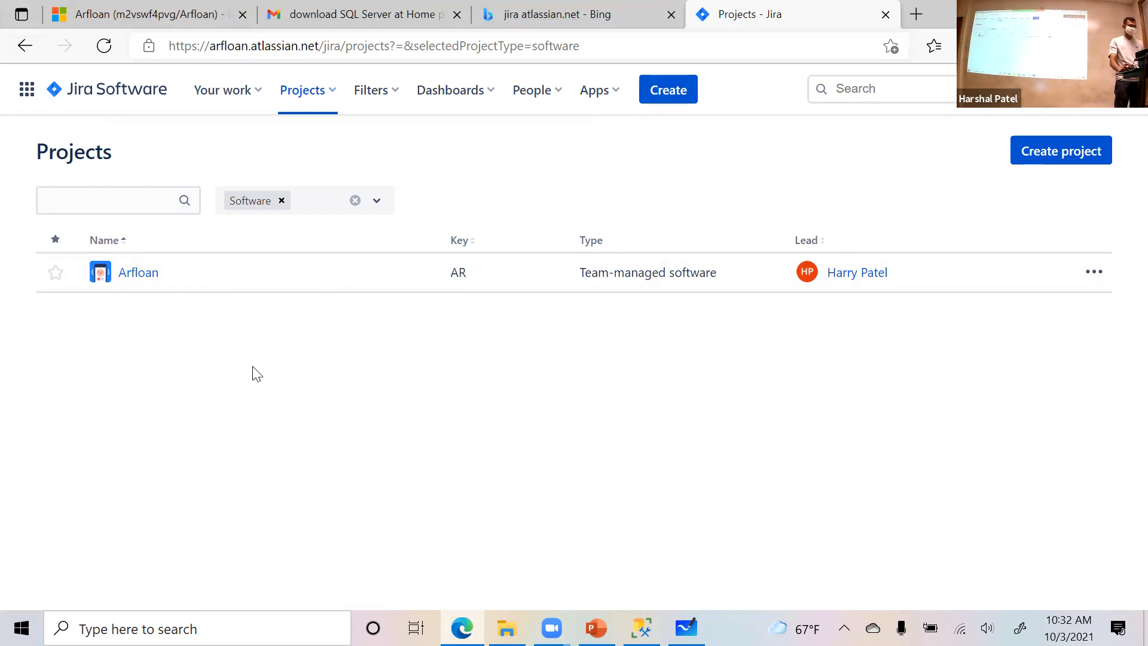
click(139, 273)
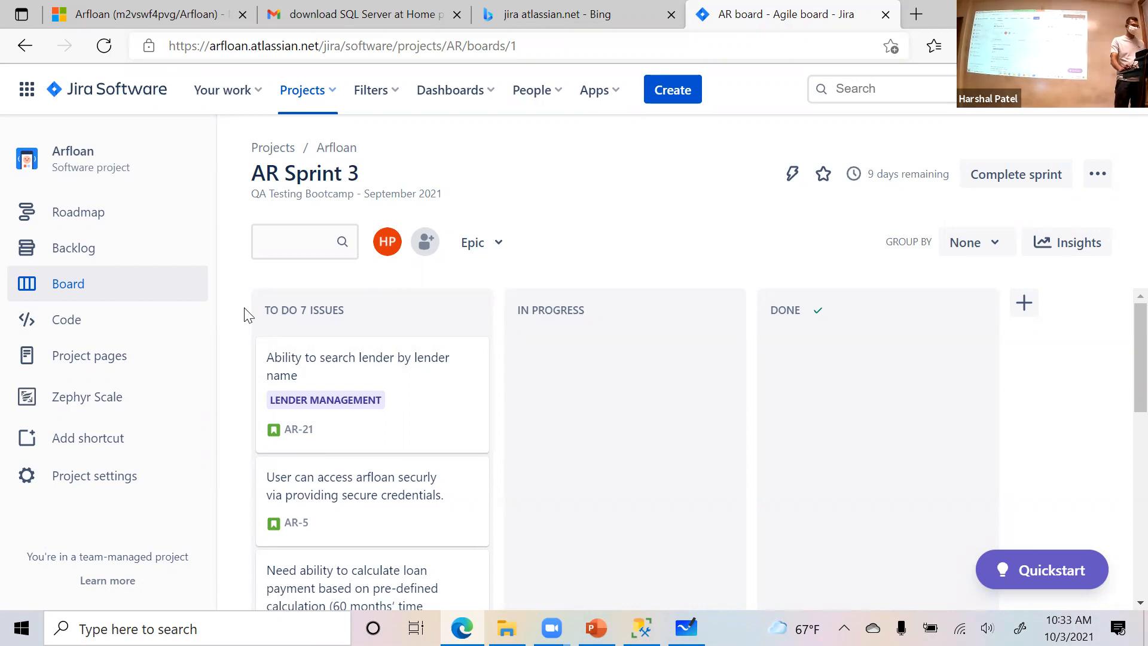
- Examine the AR Sprint 3 board, including its sprint name, its goal line and the stories in the To Do column
scroll(244, 311, down, 1)
scroll(244, 312, up, 1)
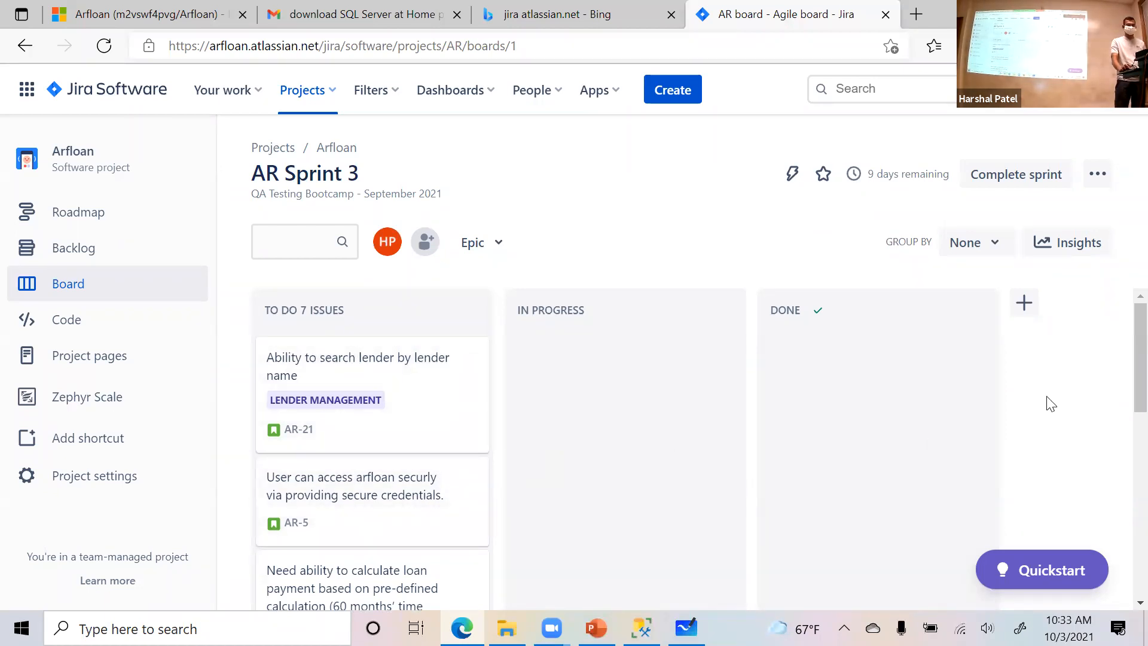
drag(1139, 362, 1123, 332)
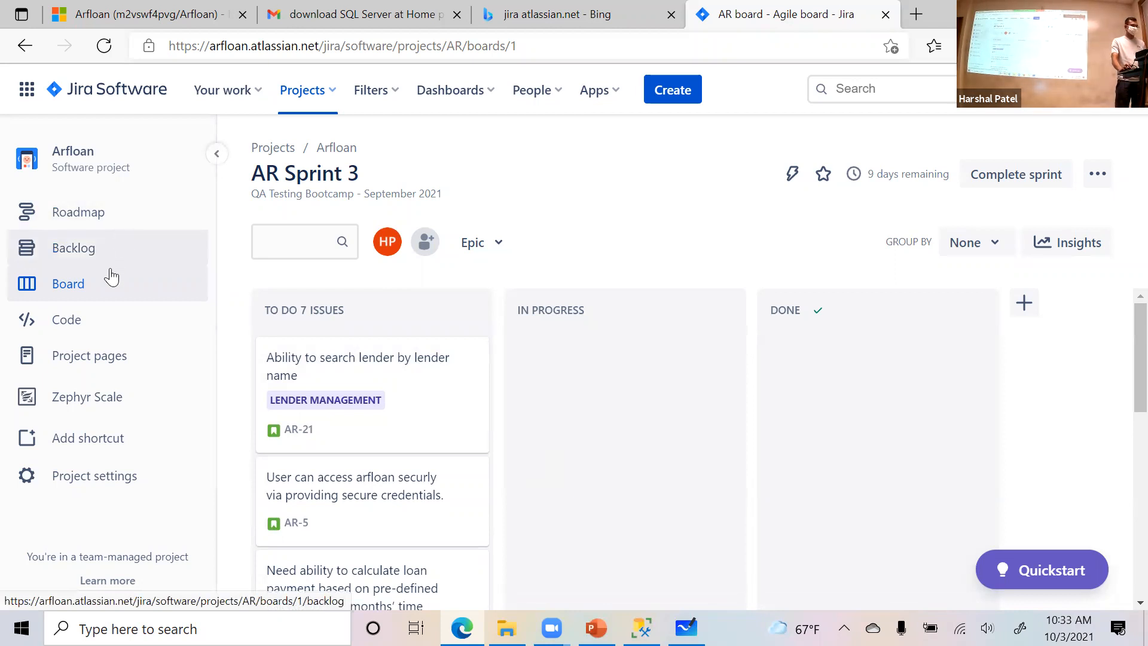
drag(257, 180, 375, 179)
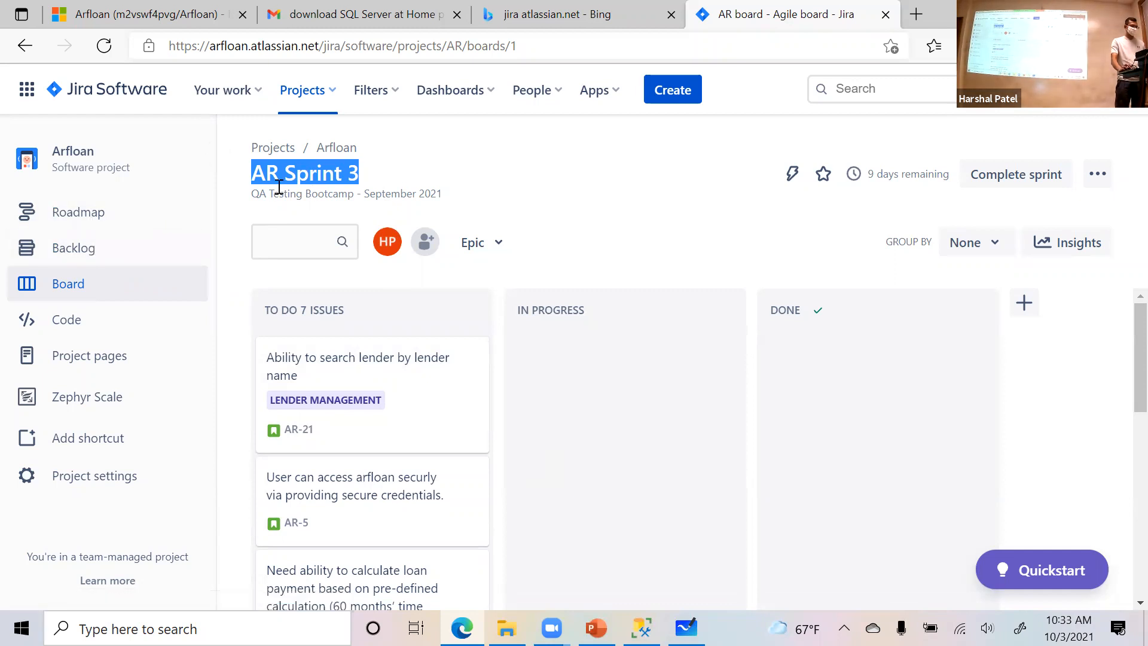
drag(311, 196, 437, 195)
scroll(367, 402, down, 8)
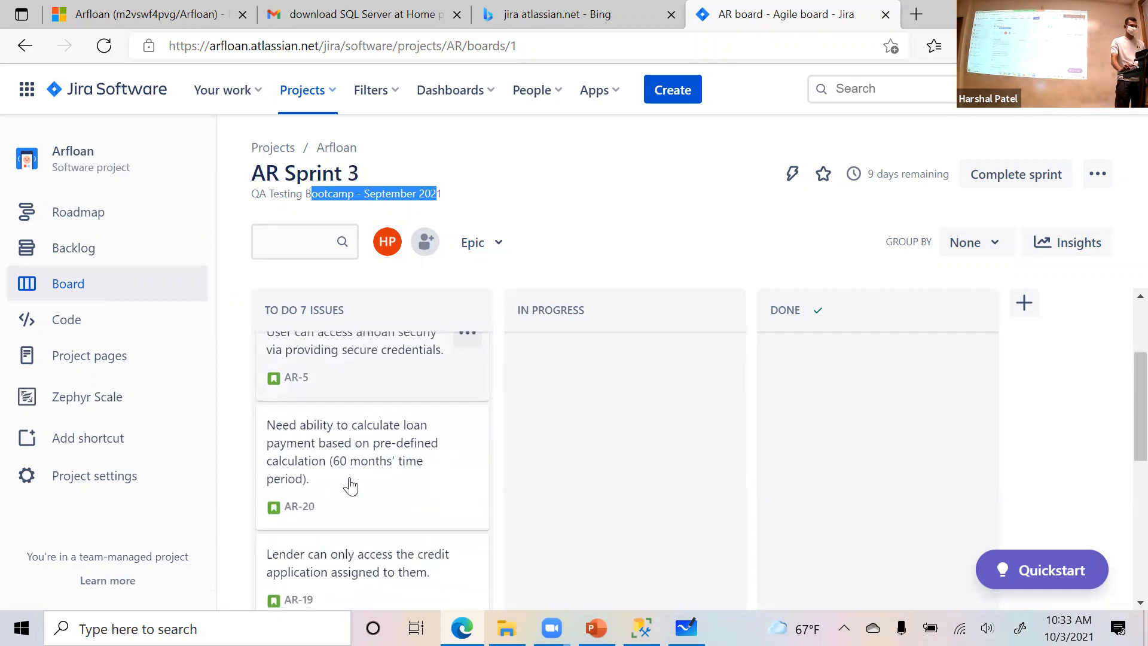
scroll(352, 487, down, 1)
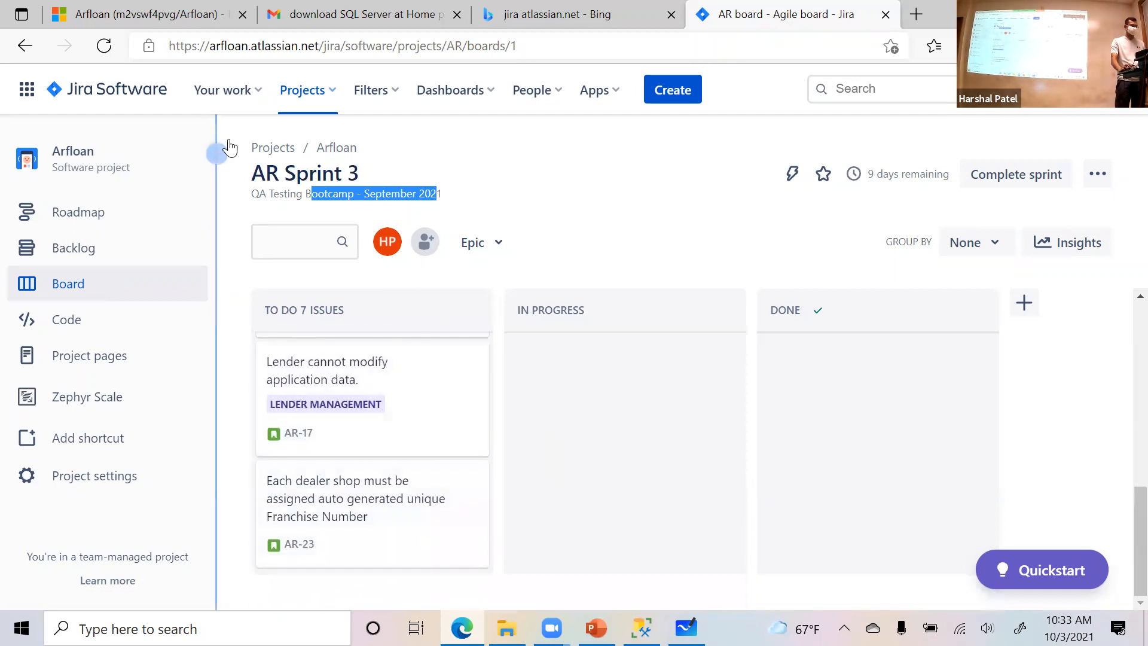
- Return to the Jira home page and reopen the Arfloan project from the recent projects
click(126, 91)
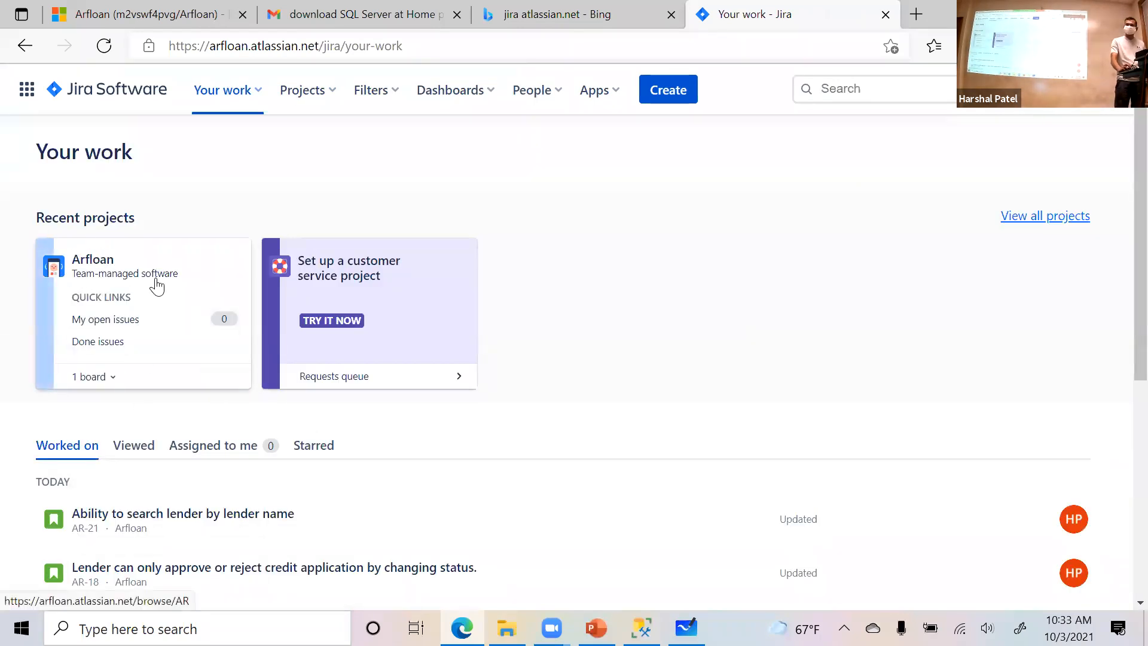
click(108, 268)
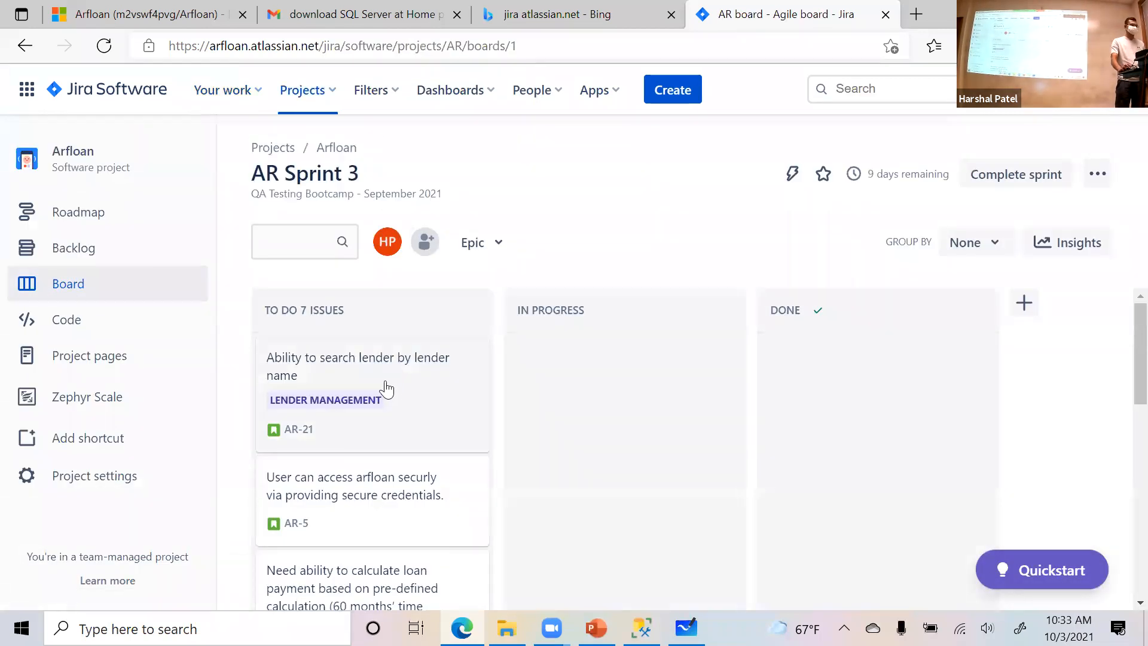
- Open the Arfloan backlog and review the issues listed under AR Sprint 3, AR Sprint 4 and Backlog
click(101, 257)
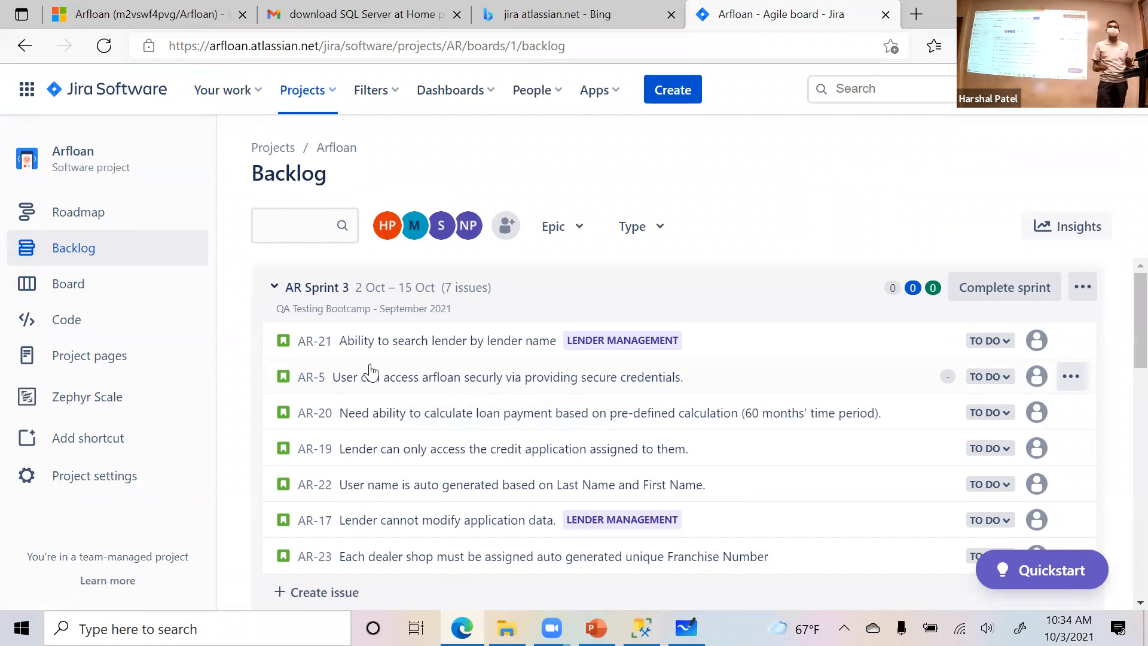
scroll(432, 426, down, 3)
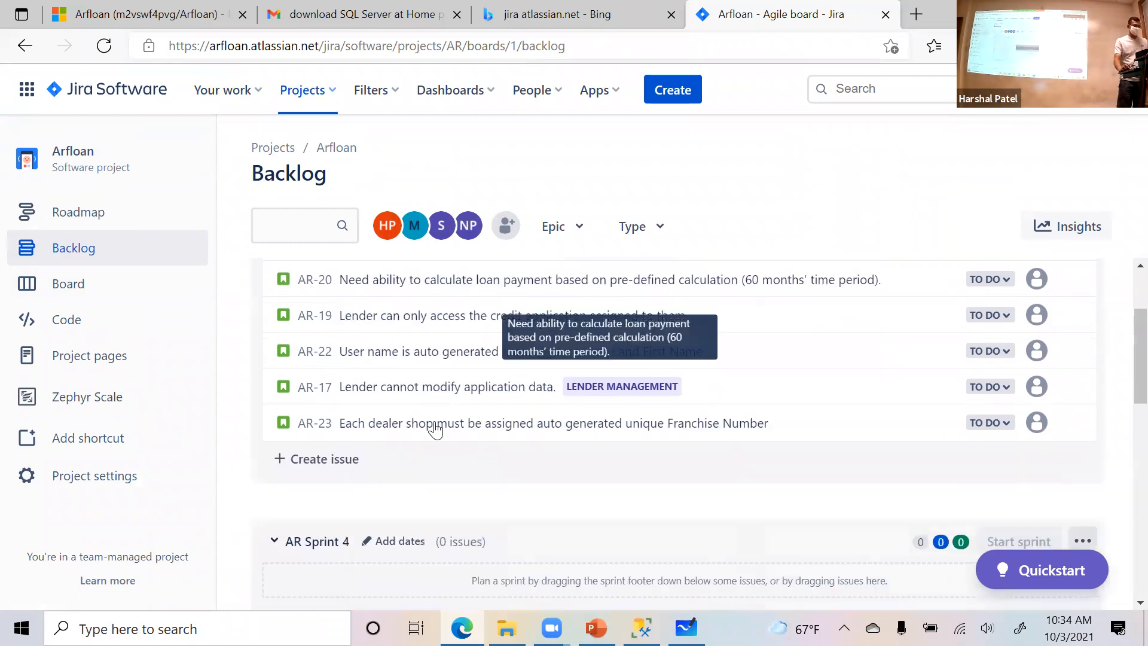
scroll(386, 424, down, 8)
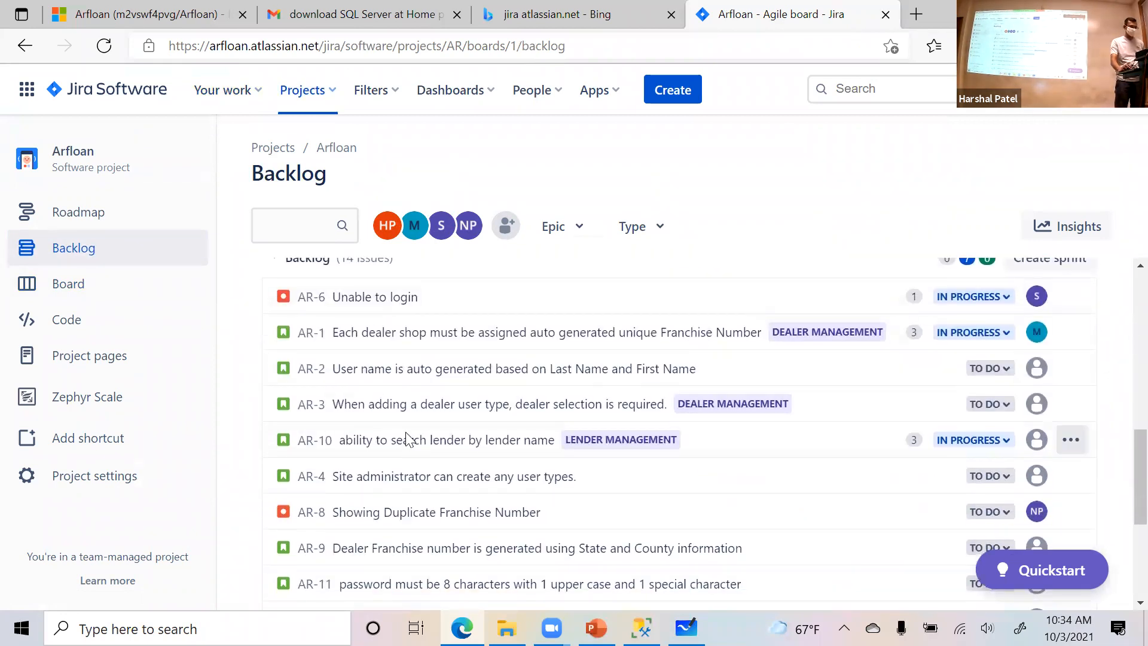
scroll(399, 441, down, 4)
scroll(407, 437, up, 5)
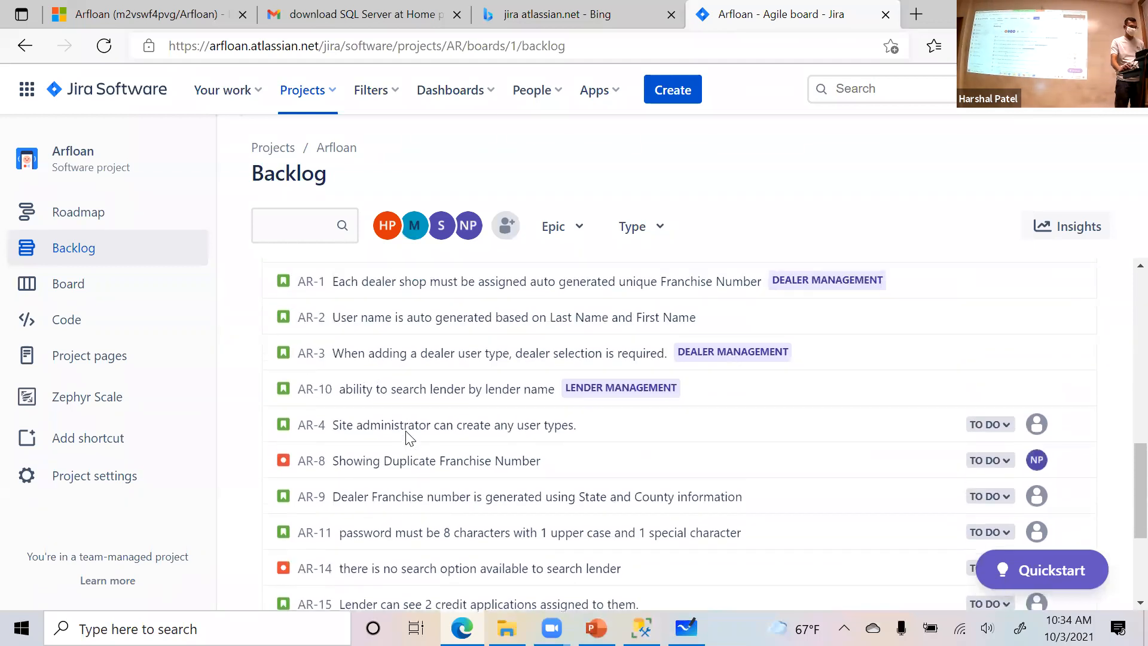
scroll(409, 430, down, 3)
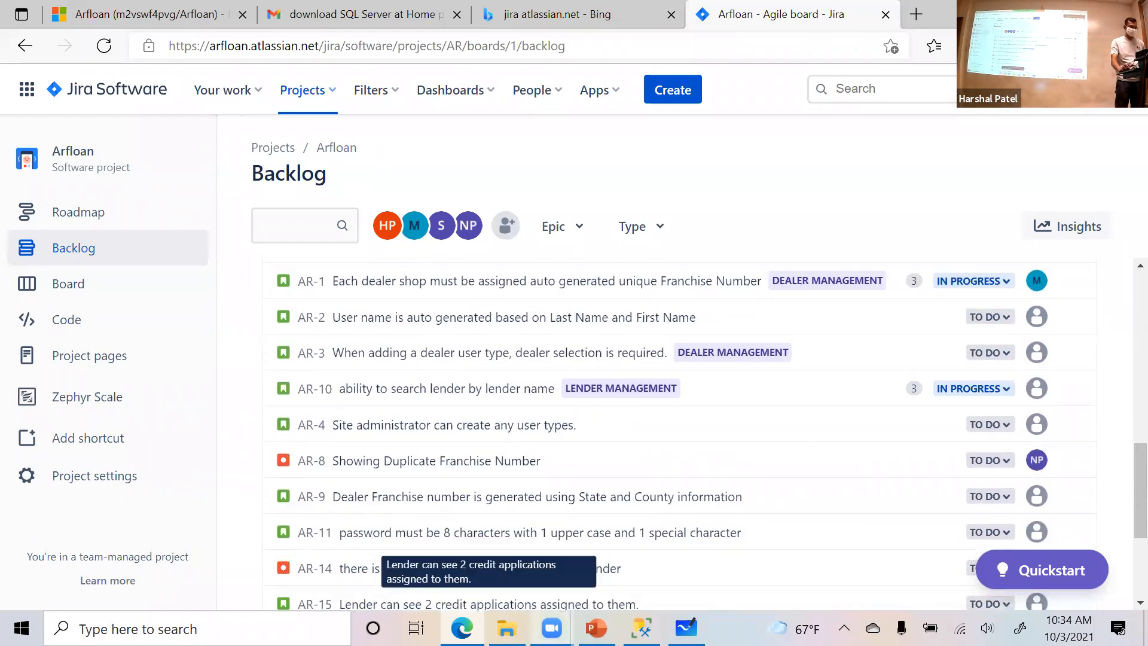
scroll(461, 525, up, 4)
scroll(460, 525, up, 5)
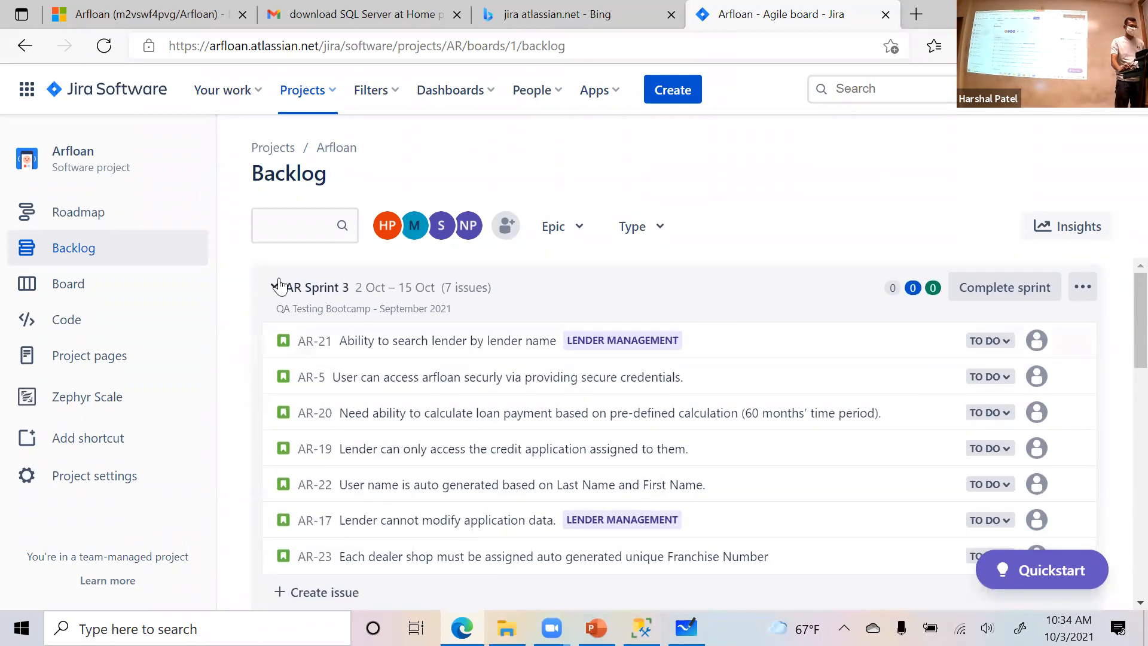
- Try to move issue AR-2 from the Backlog into AR Sprint 3, then cancel the move
scroll(508, 472, down, 3)
scroll(528, 494, down, 4)
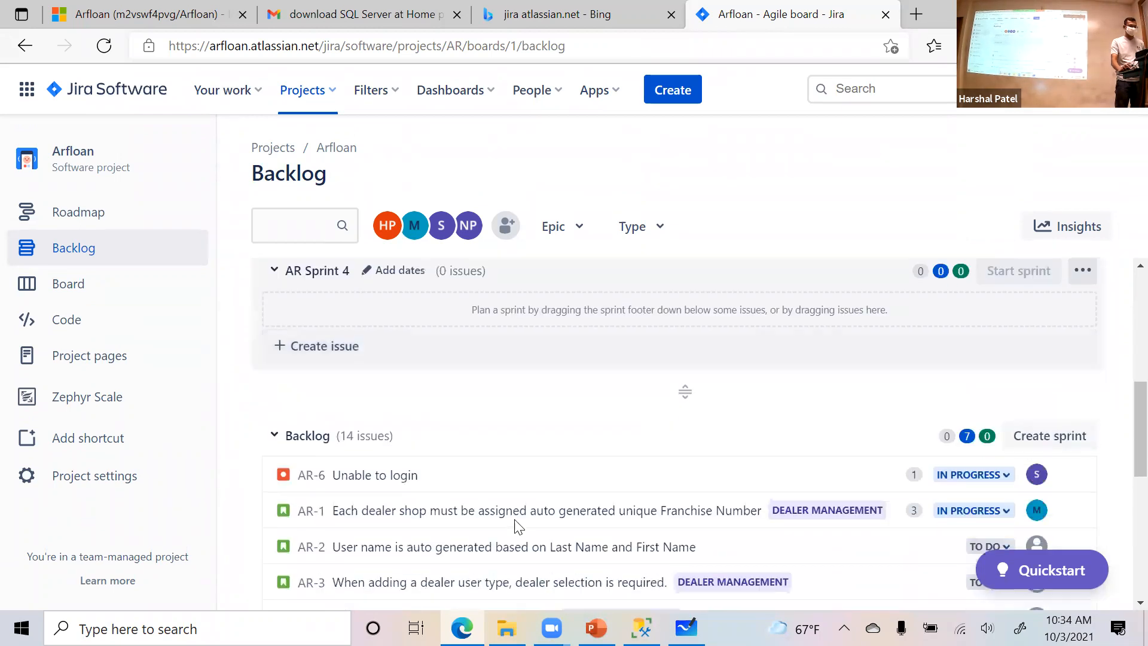
drag(450, 459, 475, 389)
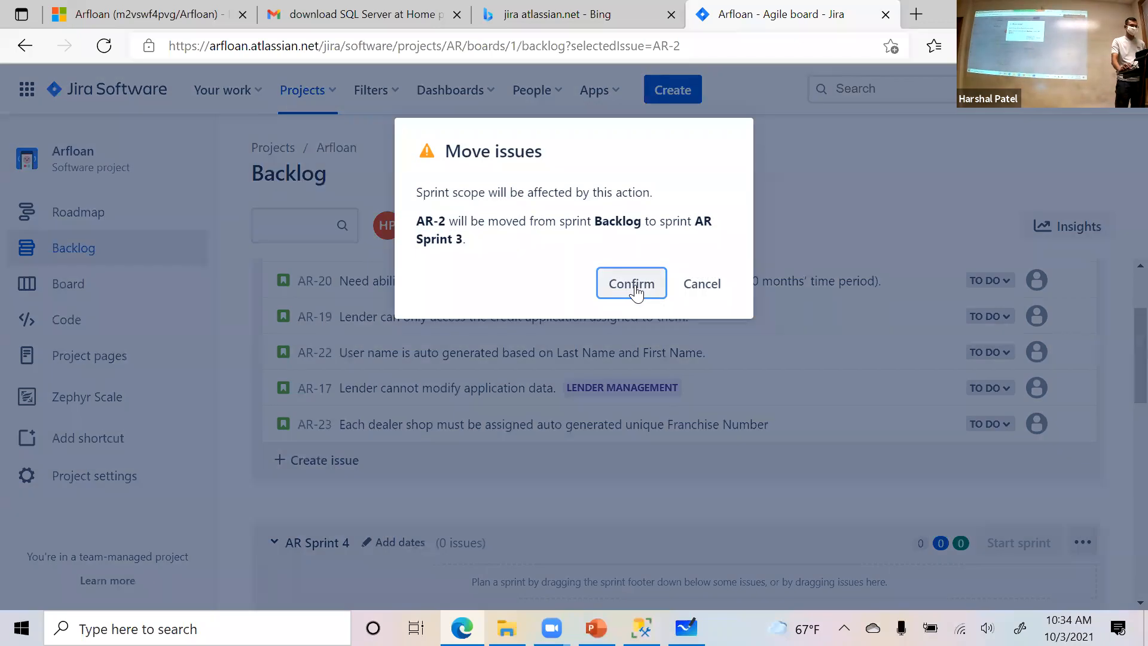
click(682, 286)
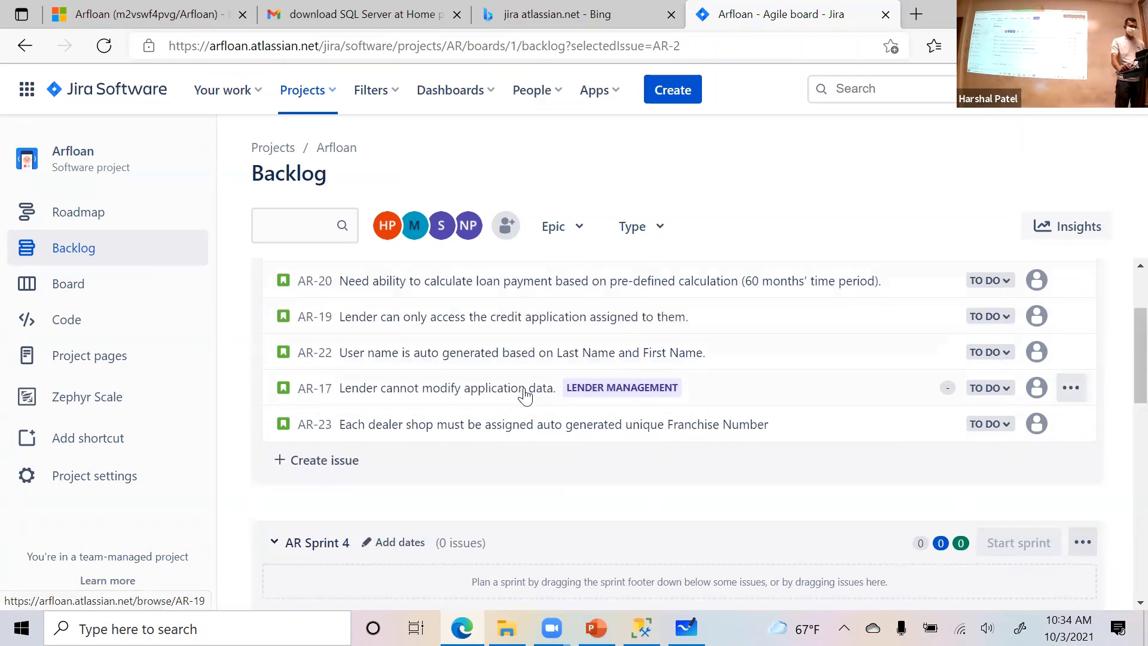
scroll(533, 412, down, 4)
scroll(536, 425, up, 5)
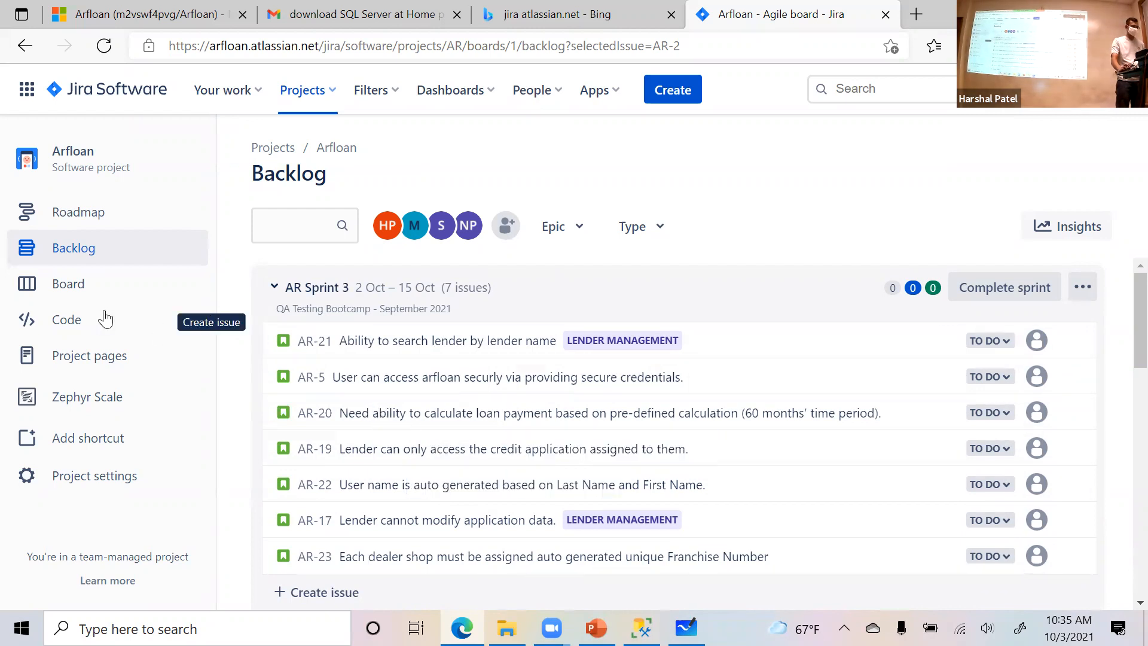
- Open the Arfloan board and examine the AR Sprint 3 name and all the stories in the To Do column
click(107, 292)
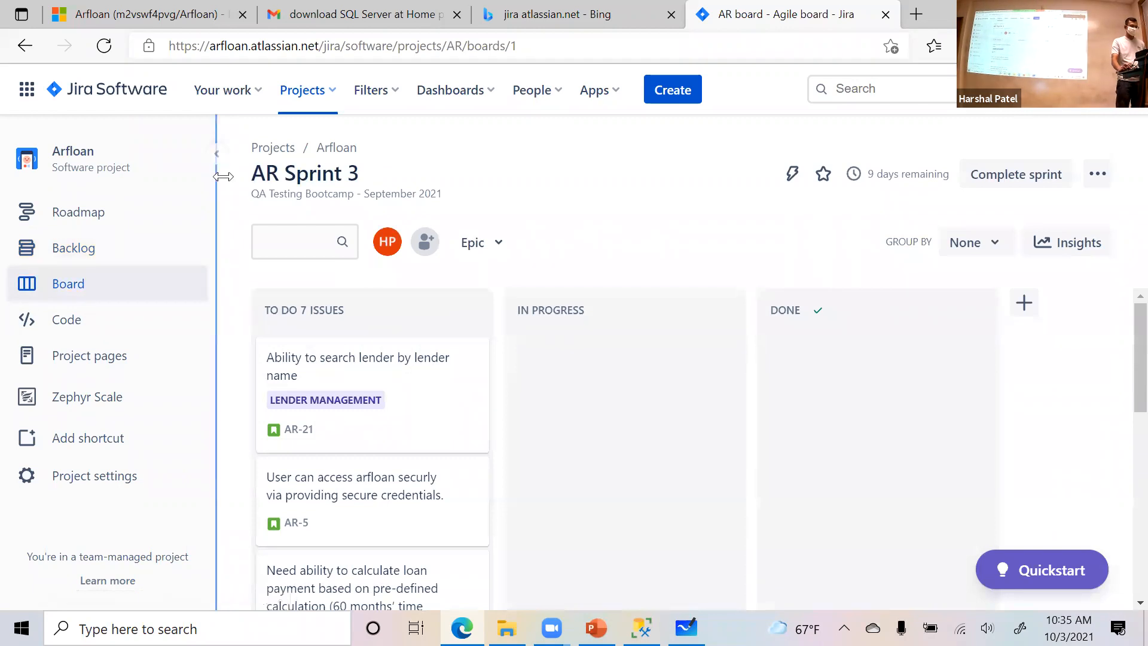
drag(250, 175, 359, 168)
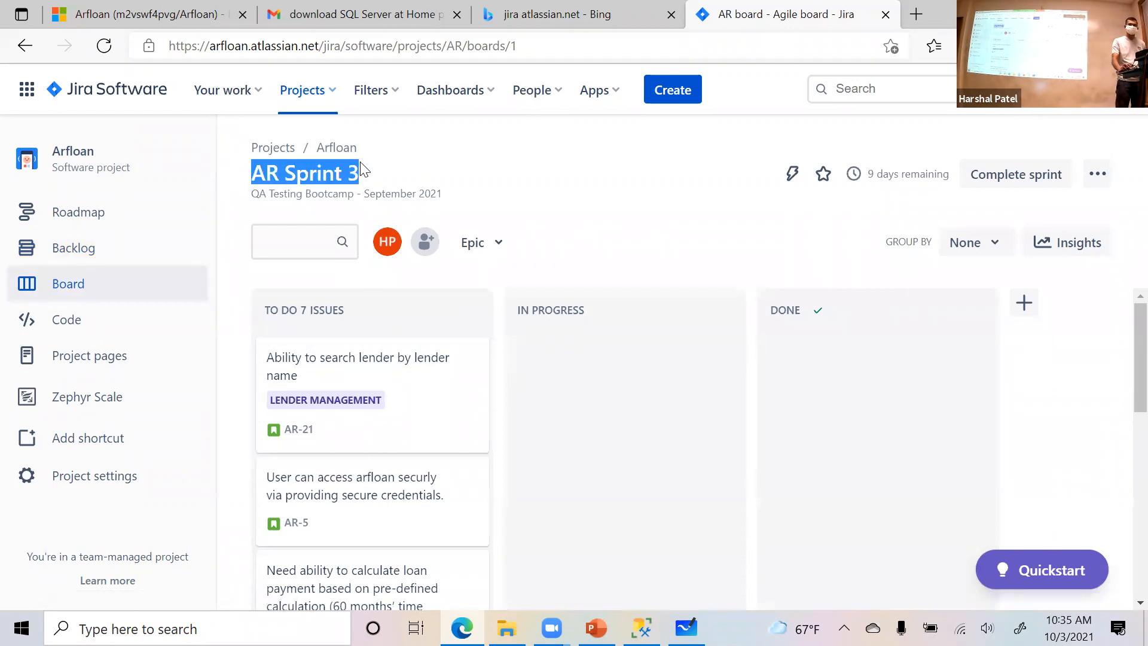
click(379, 167)
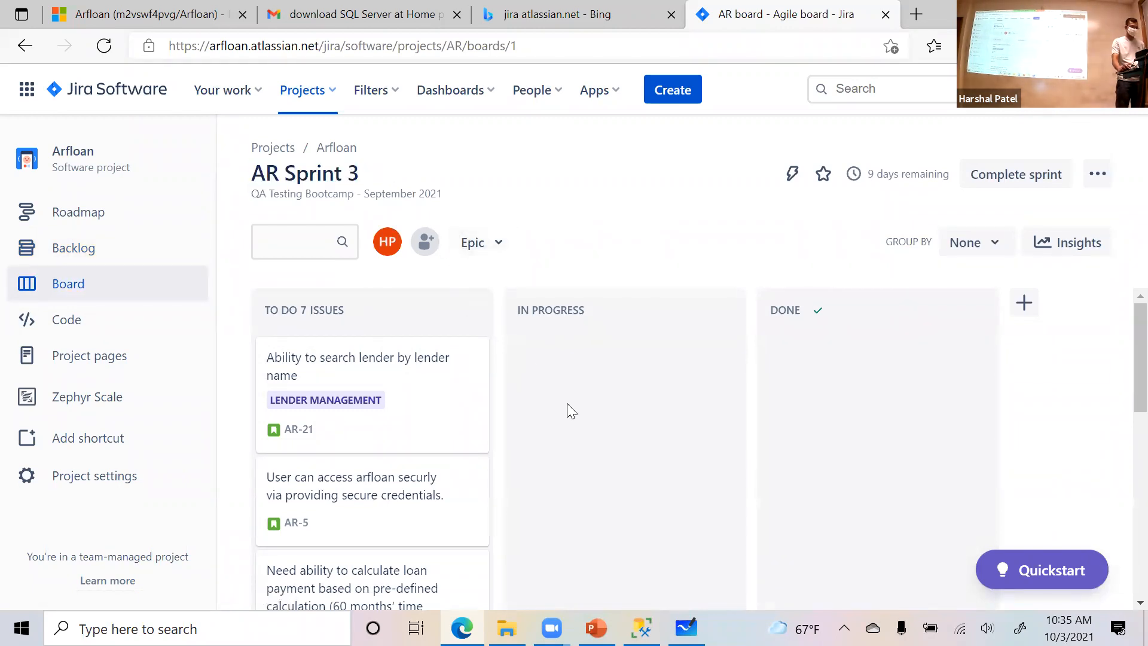
scroll(568, 404, down, 1)
scroll(570, 405, up, 1)
scroll(401, 529, down, 3)
scroll(402, 525, down, 4)
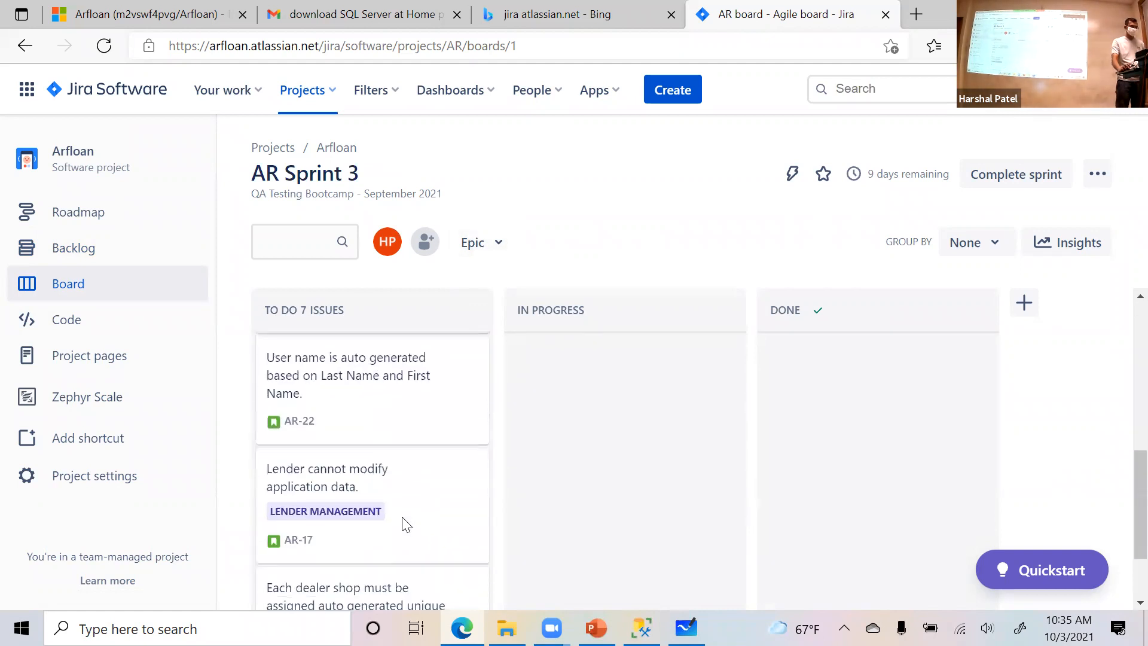
scroll(407, 518, up, 4)
scroll(406, 516, up, 3)
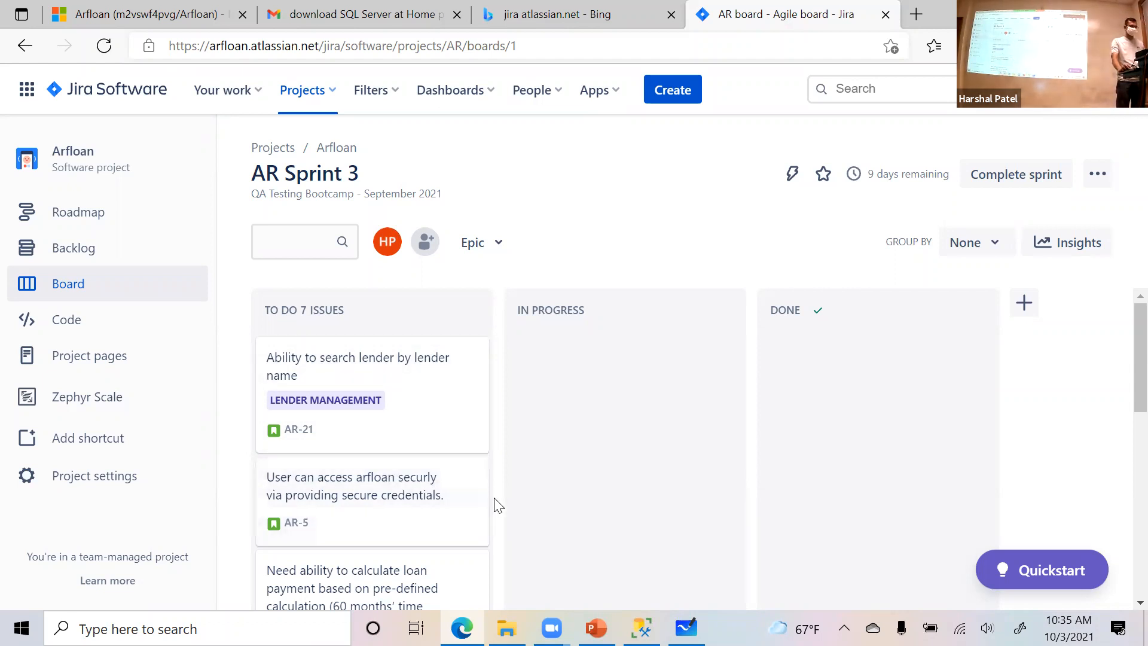
scroll(501, 507, down, 4)
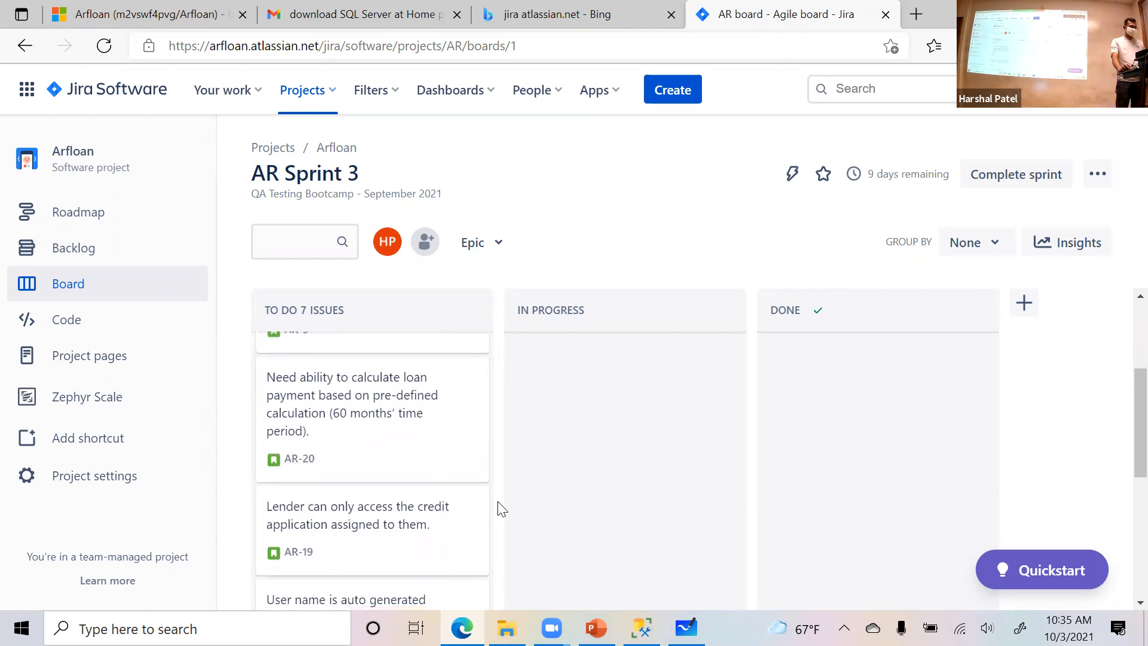
scroll(524, 528, down, 3)
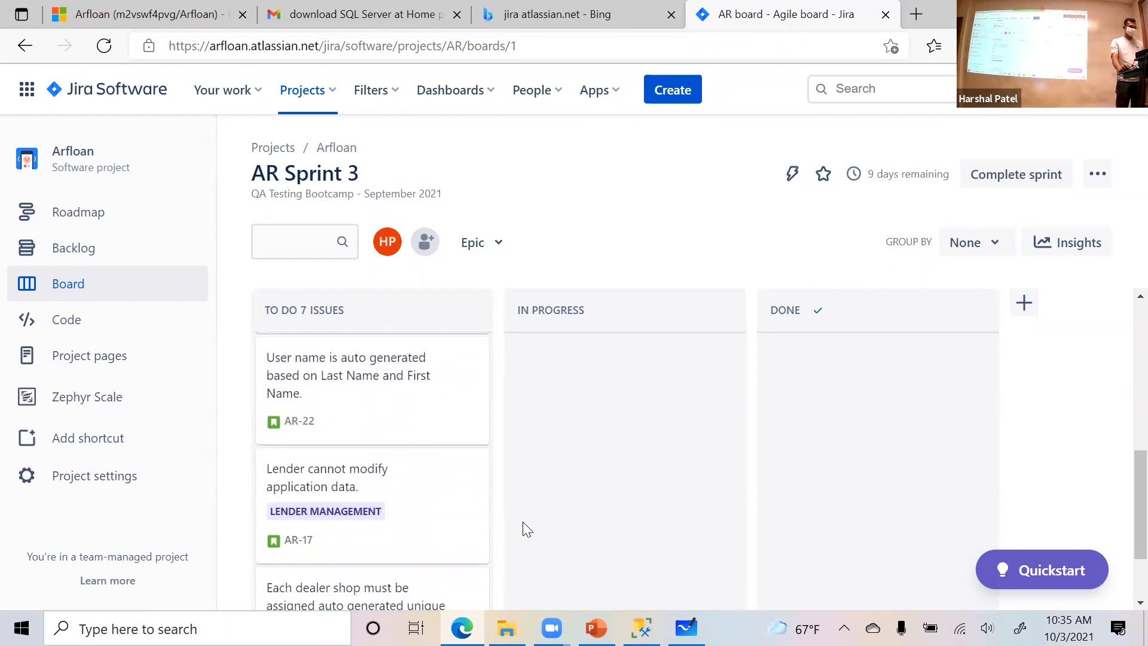
scroll(523, 526, down, 2)
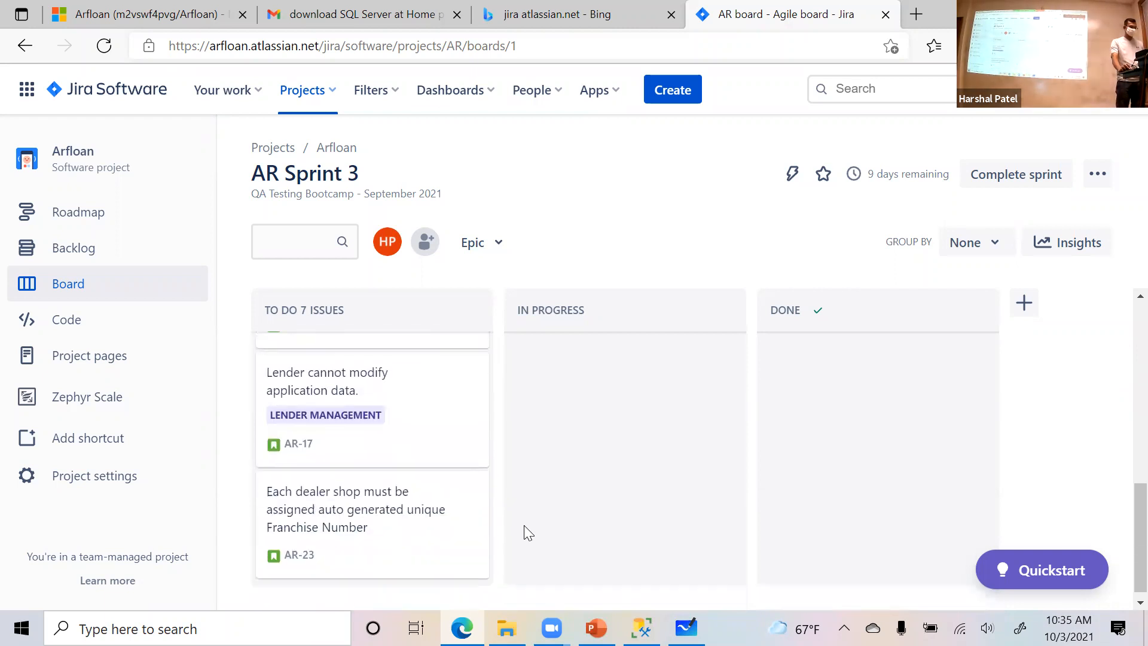
scroll(526, 525, up, 4)
scroll(527, 521, up, 3)
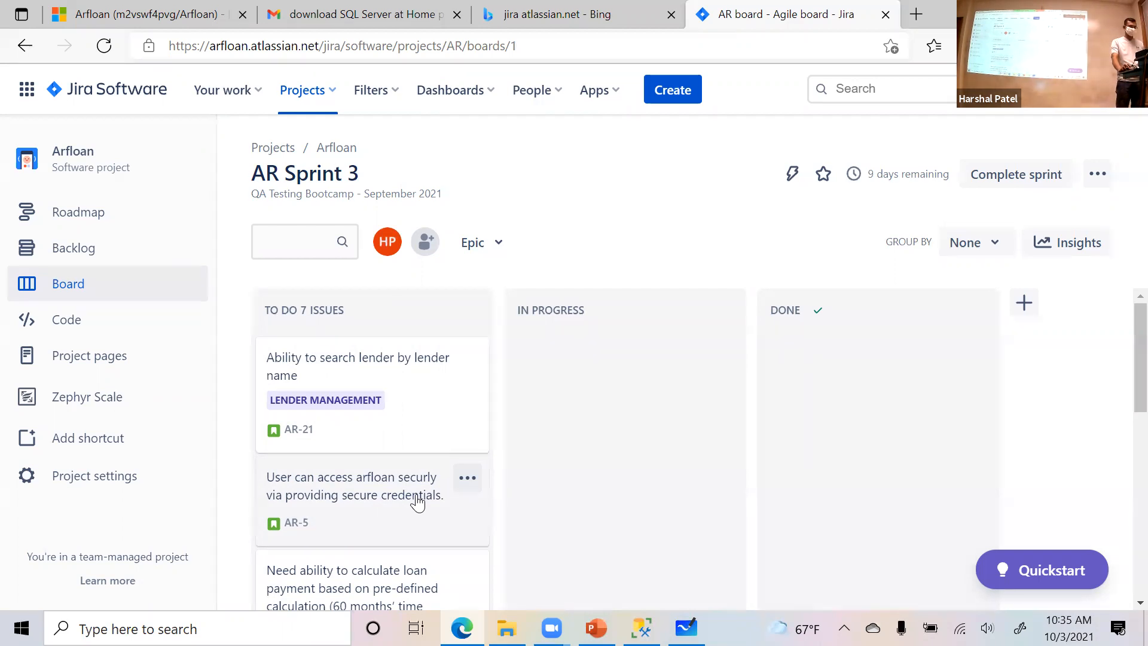
- Open story AR-5 and save a description with a bold line "sdfsdfds" followed by spaced lines "sdfsdf" and "sdfsdsdsd"
click(416, 499)
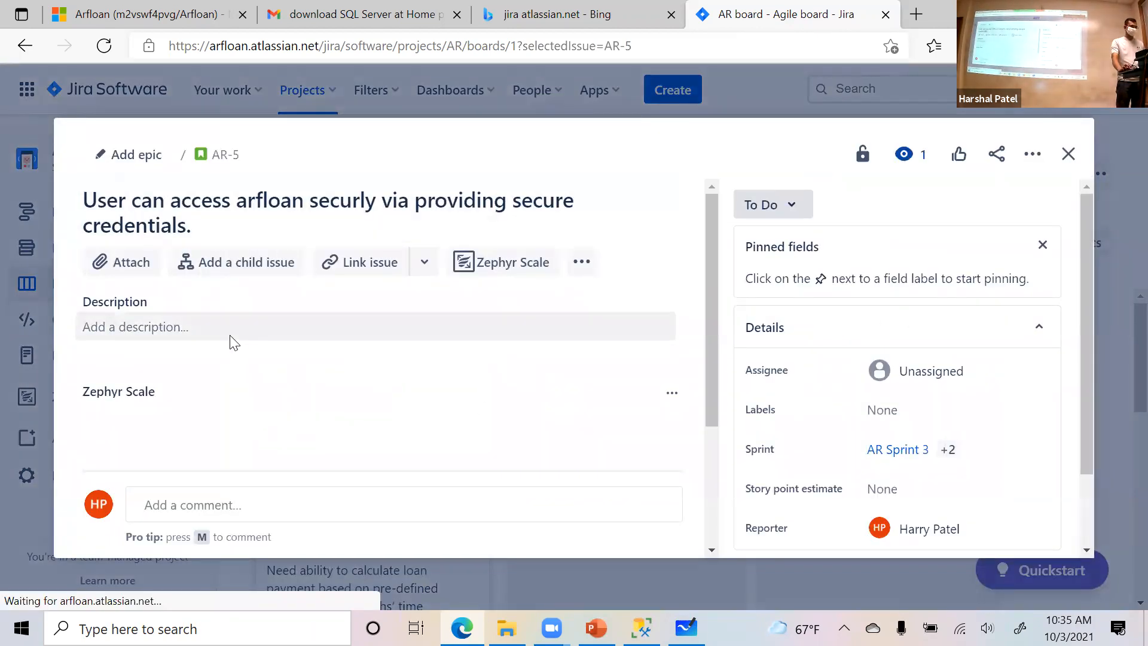
click(255, 329)
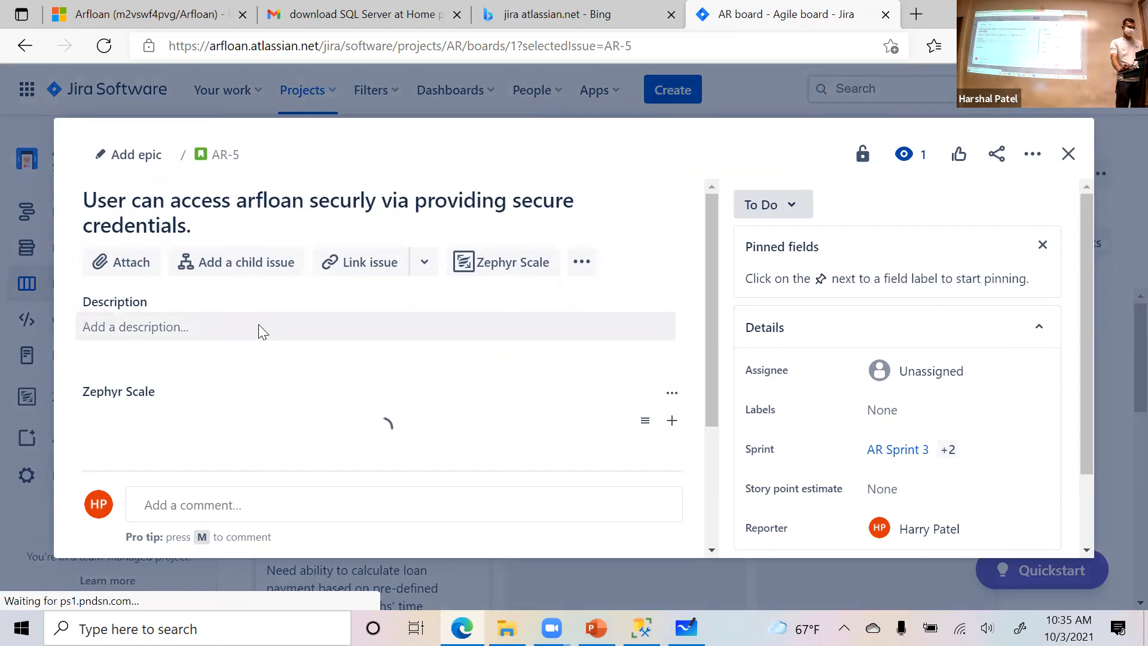
key(ctrl+b)
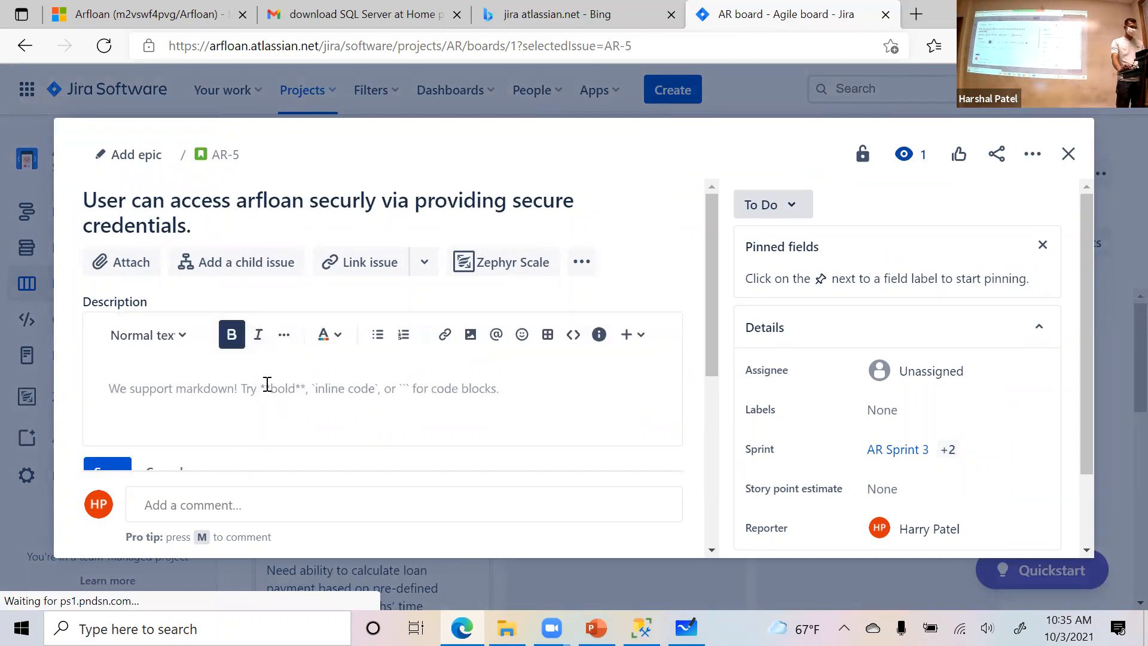
text(sdfsdfds)
key(Return)
key(Return)
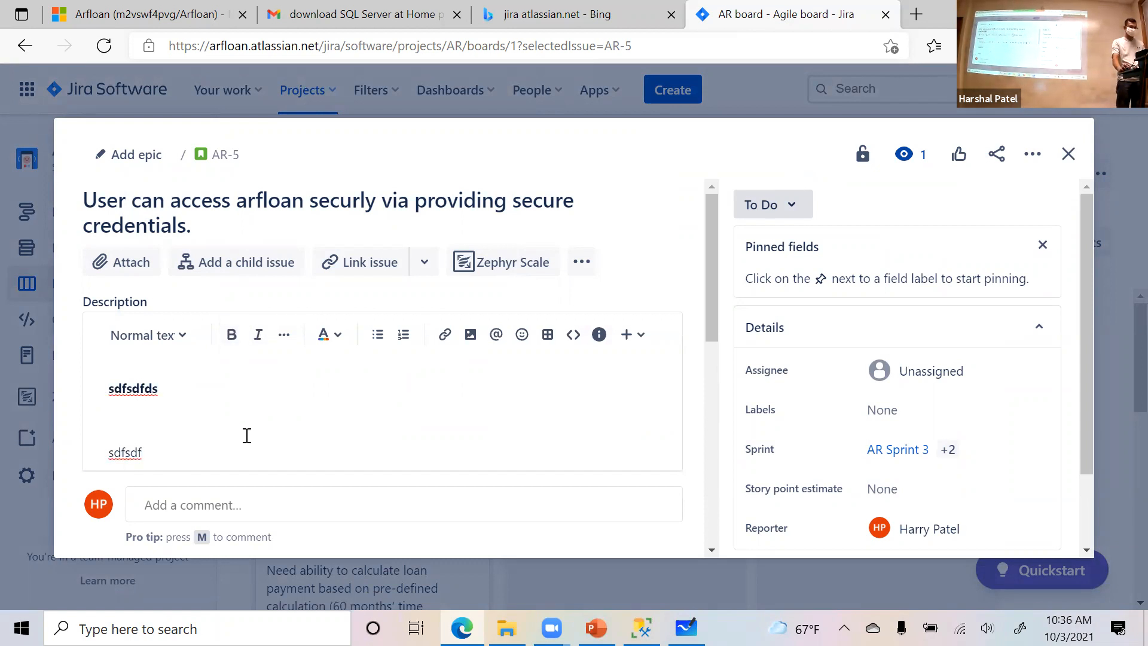
scroll(355, 380, down, 3)
scroll(299, 419, down, 2)
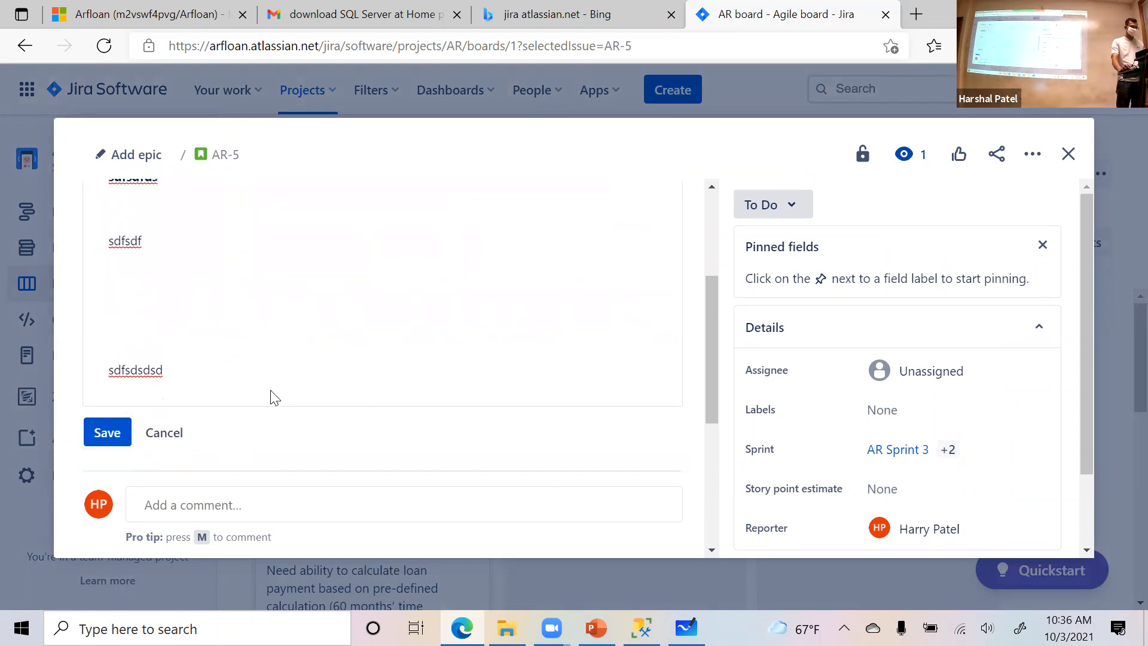
click(209, 357)
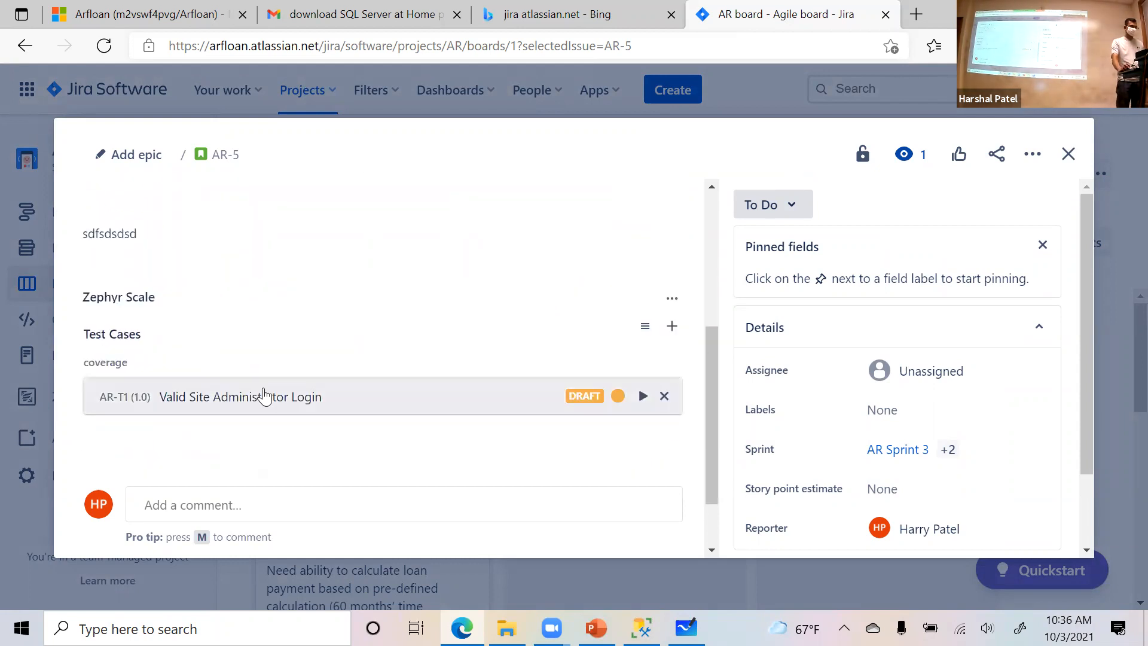
- Go to the Zephyr Scale test cases of AR-5 and start creating a new test case for the story
scroll(265, 397, up, 5)
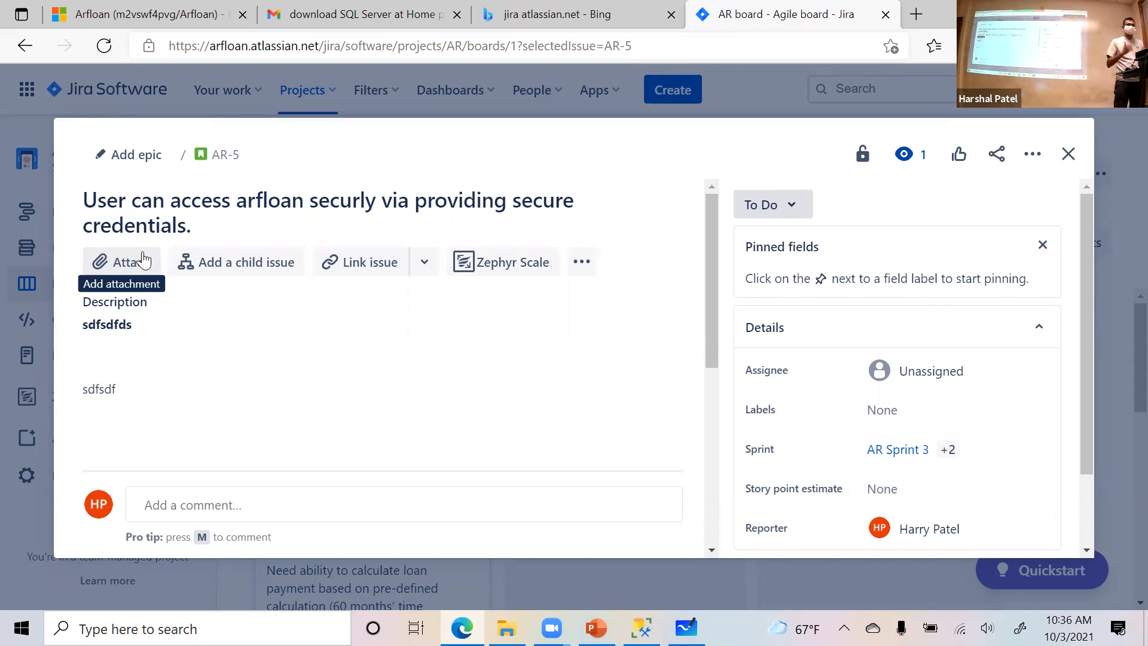
scroll(298, 392, down, 3)
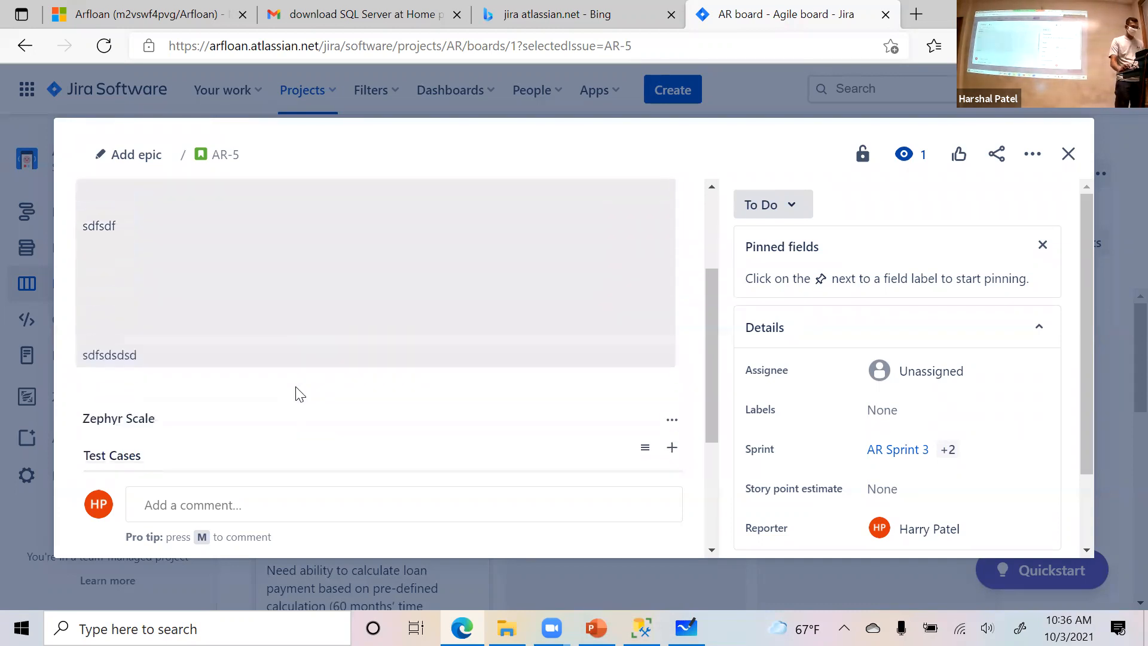
scroll(303, 389, up, 3)
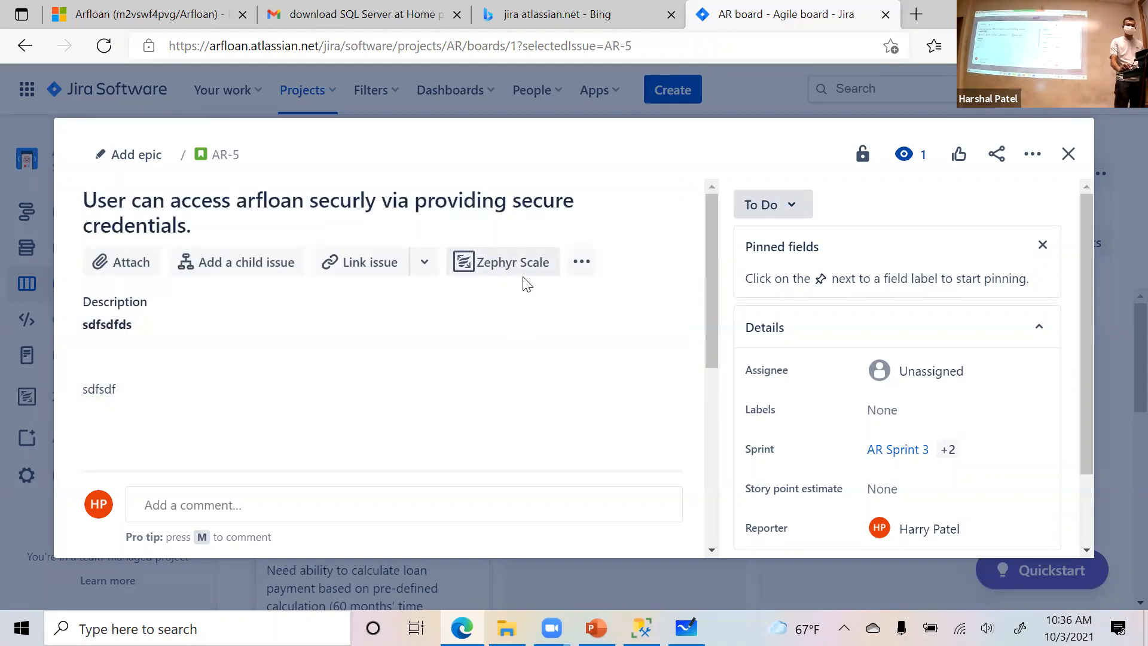
click(521, 268)
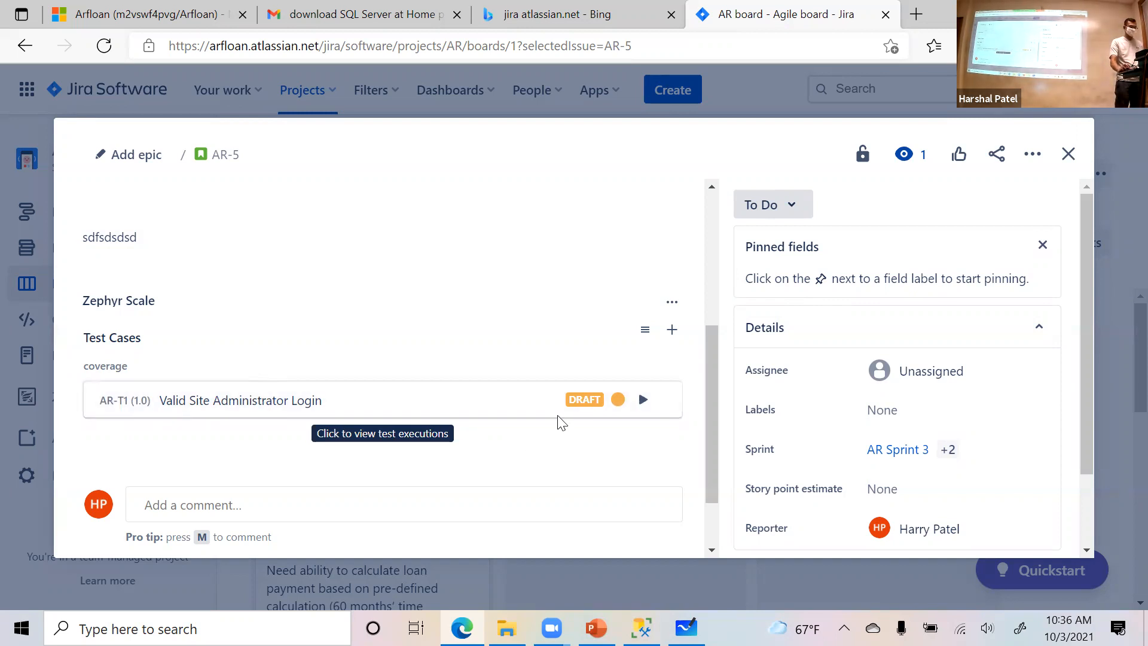
click(677, 336)
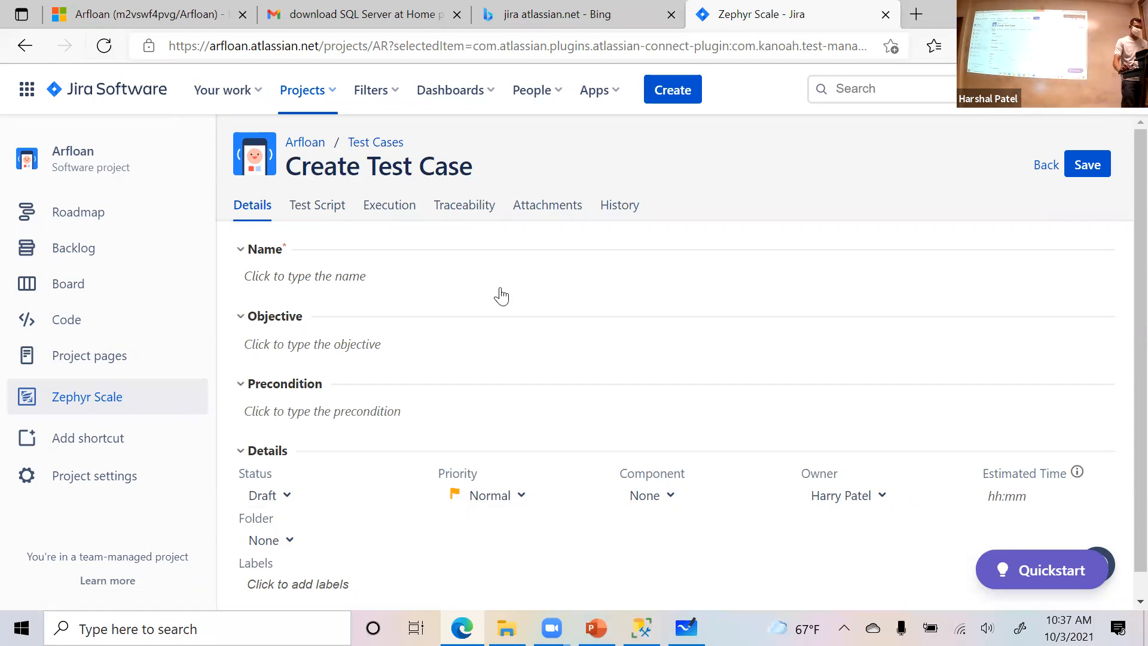
- Name the new test case "Dealer user can access arfloan secruly"
click(502, 267)
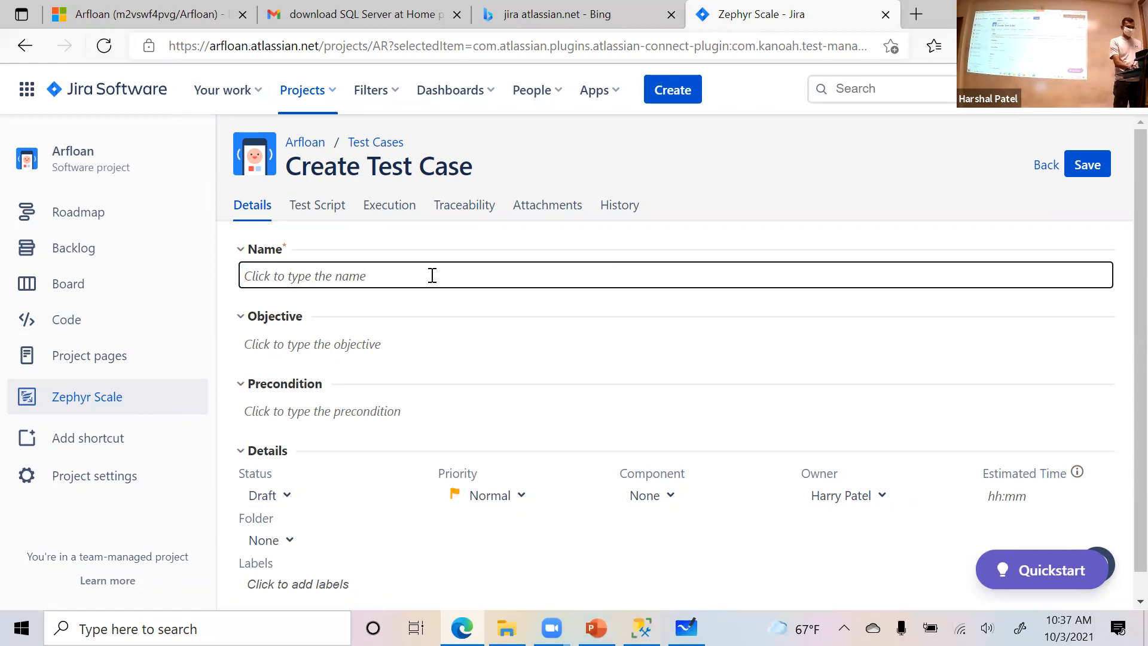
text(Dealer can as)
key(BackSpace)
key(BackSpace)
key(BackSpace)
key(BackSpace)
key(BackSpace)
key(BackSpace)
text(user can access arfloan secrut)
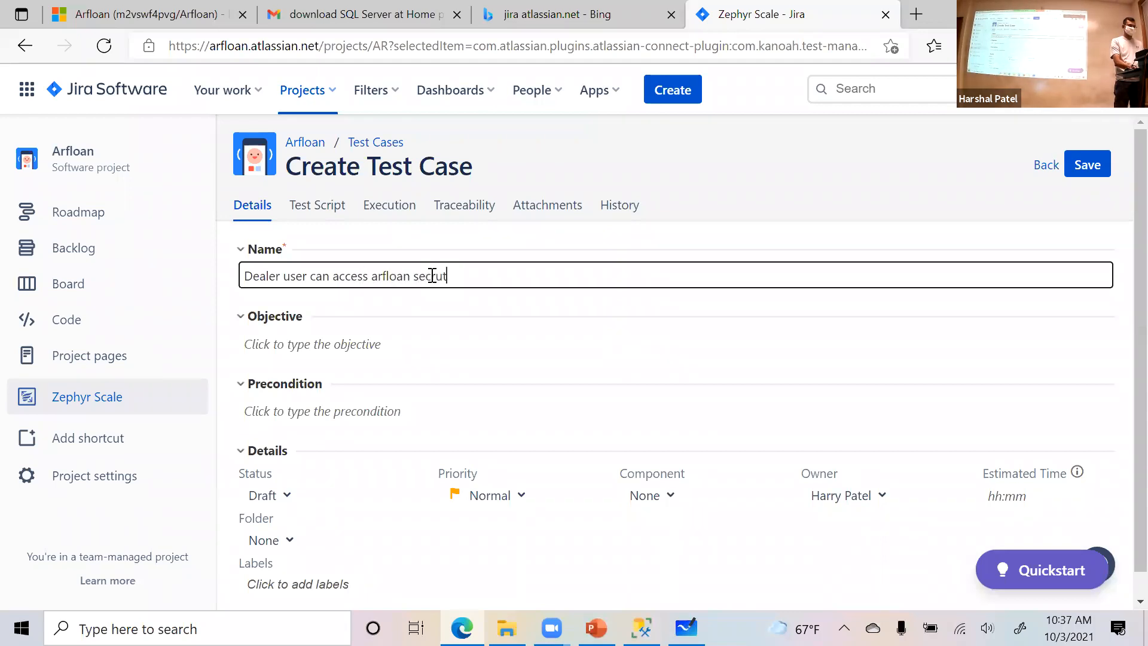
key(BackSpace)
key(BackSpace)
text(rulty)
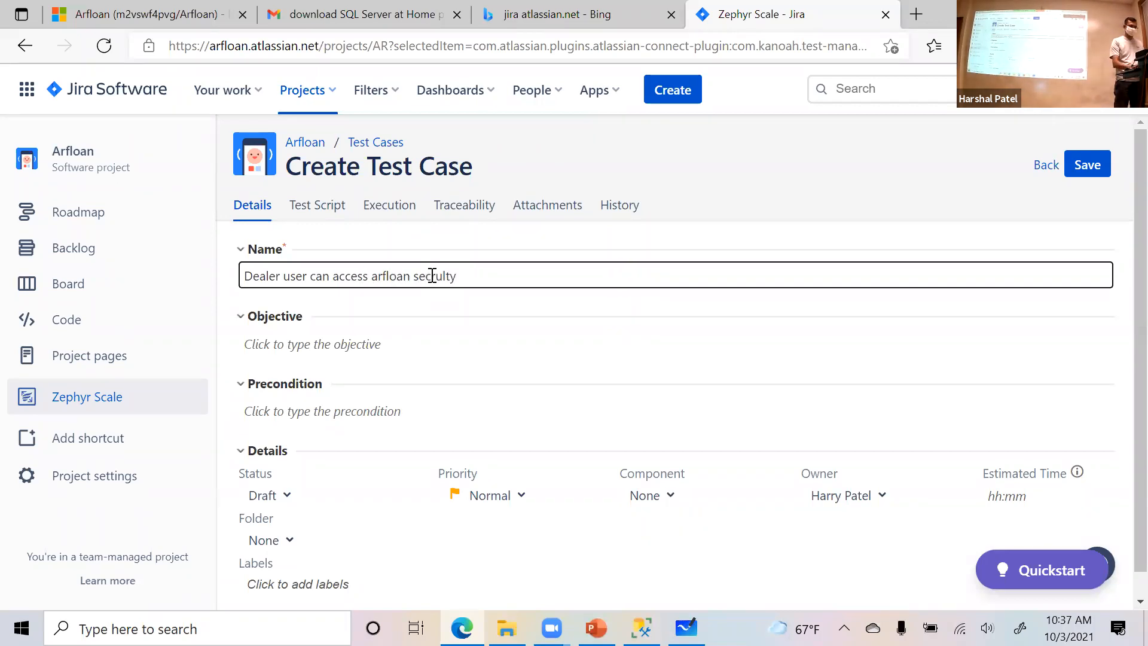
key(BackSpace)
key(BackSpace)
text(y)
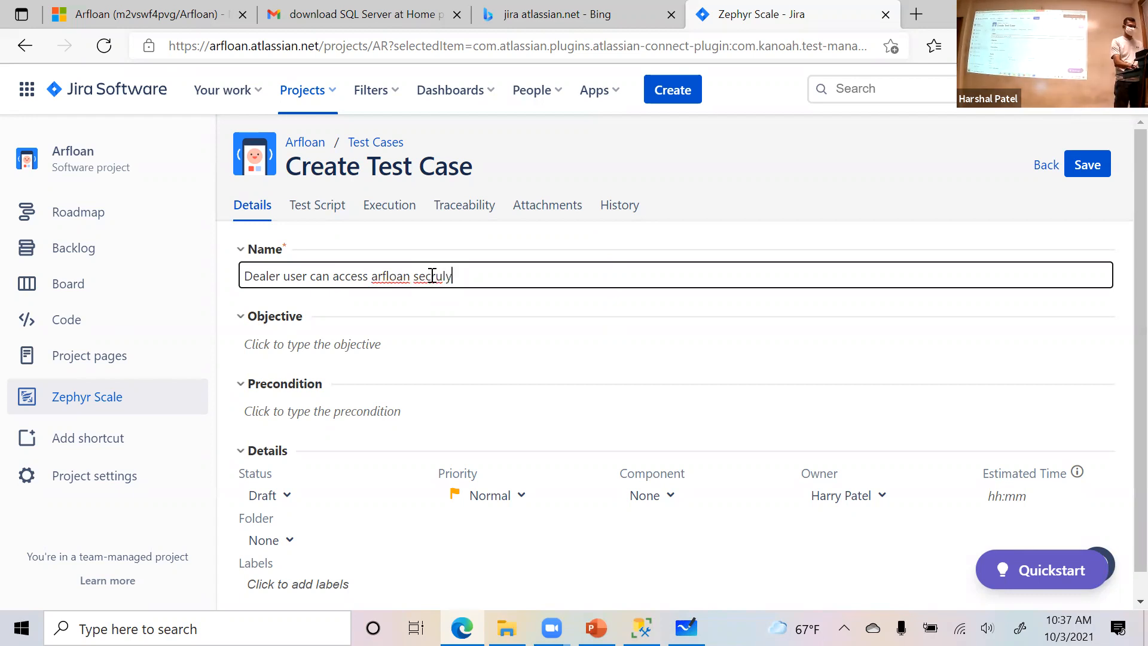
- Examine the test case's Precondition editor, its Details fields and the available Status options, keeping the status as Draft
scroll(477, 444, down, 1)
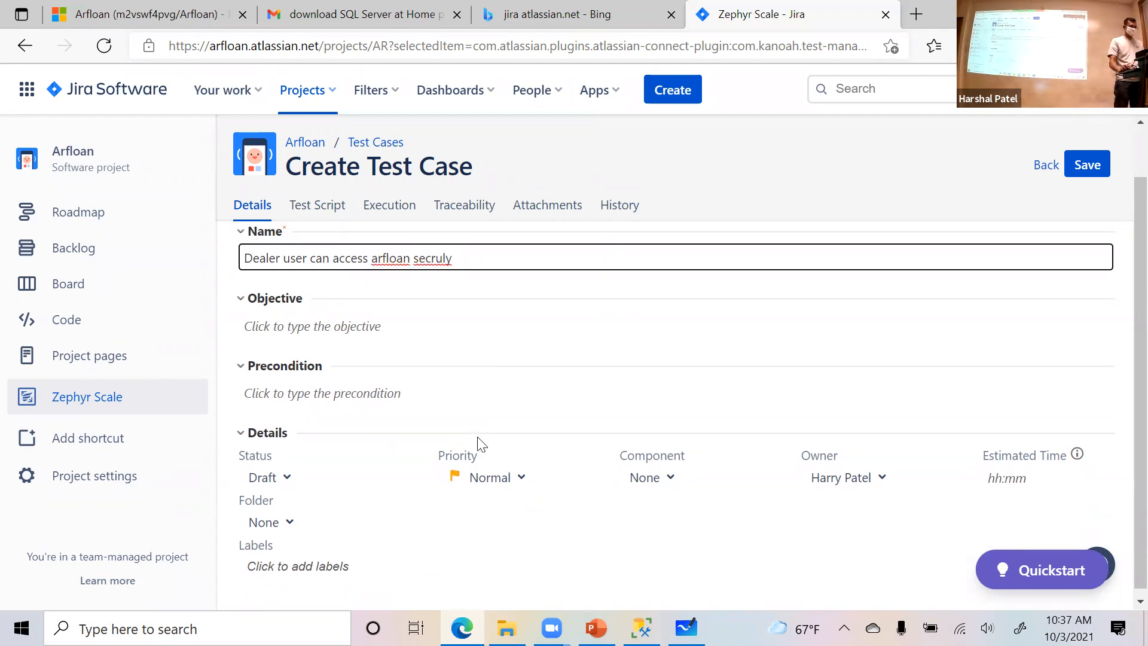
scroll(397, 400, up, 1)
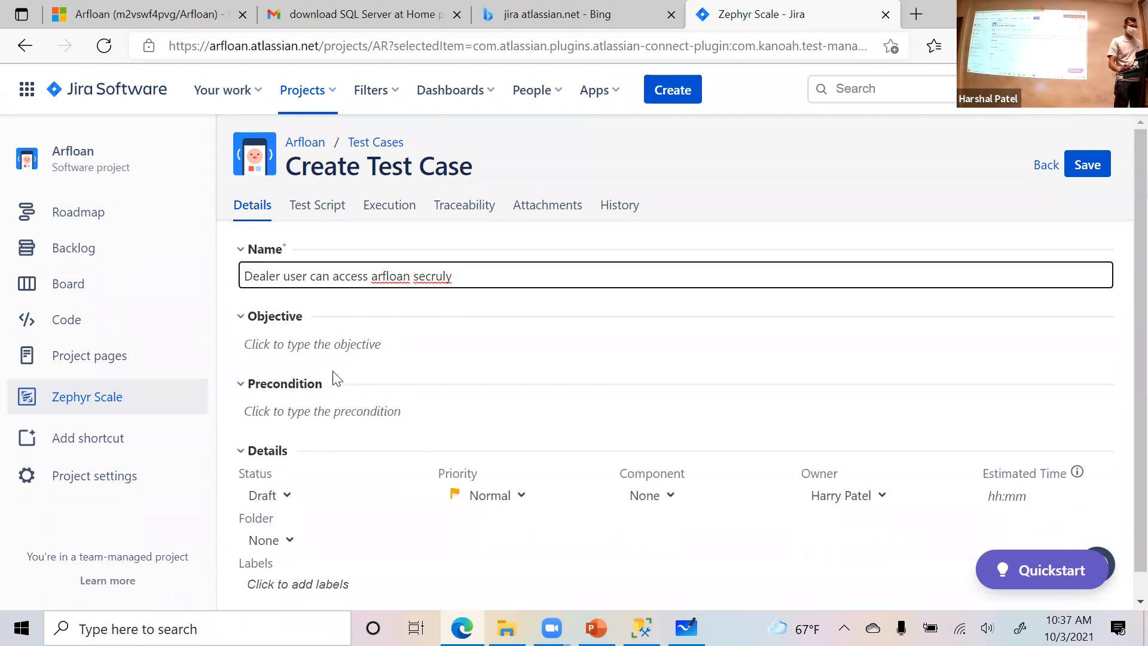
click(304, 421)
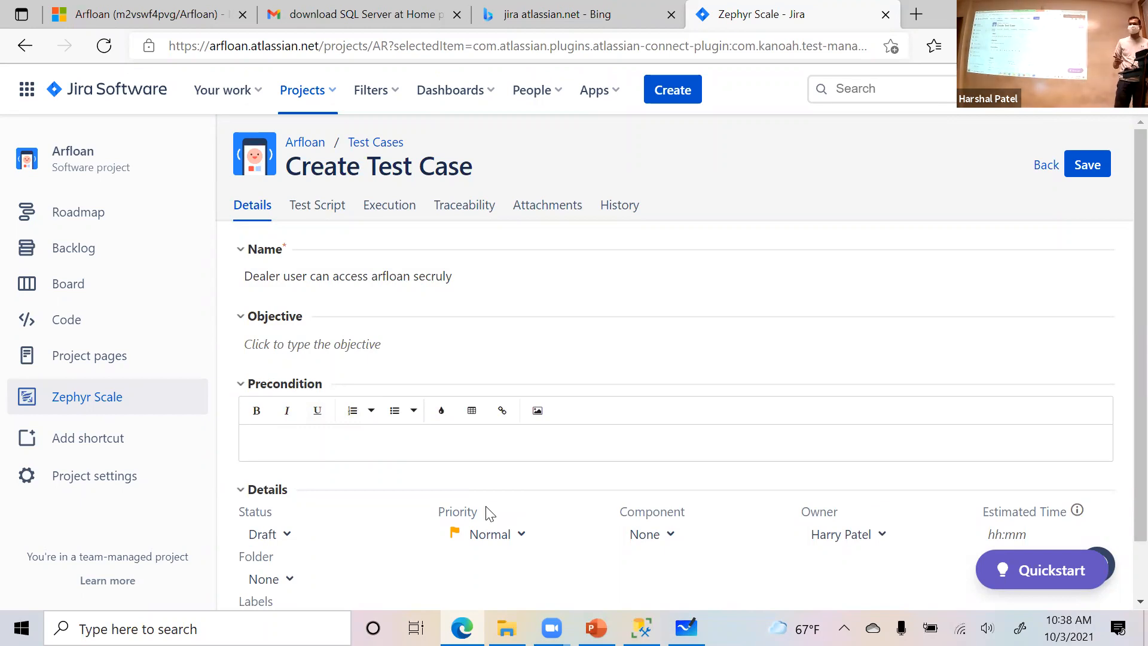
scroll(328, 438, down, 2)
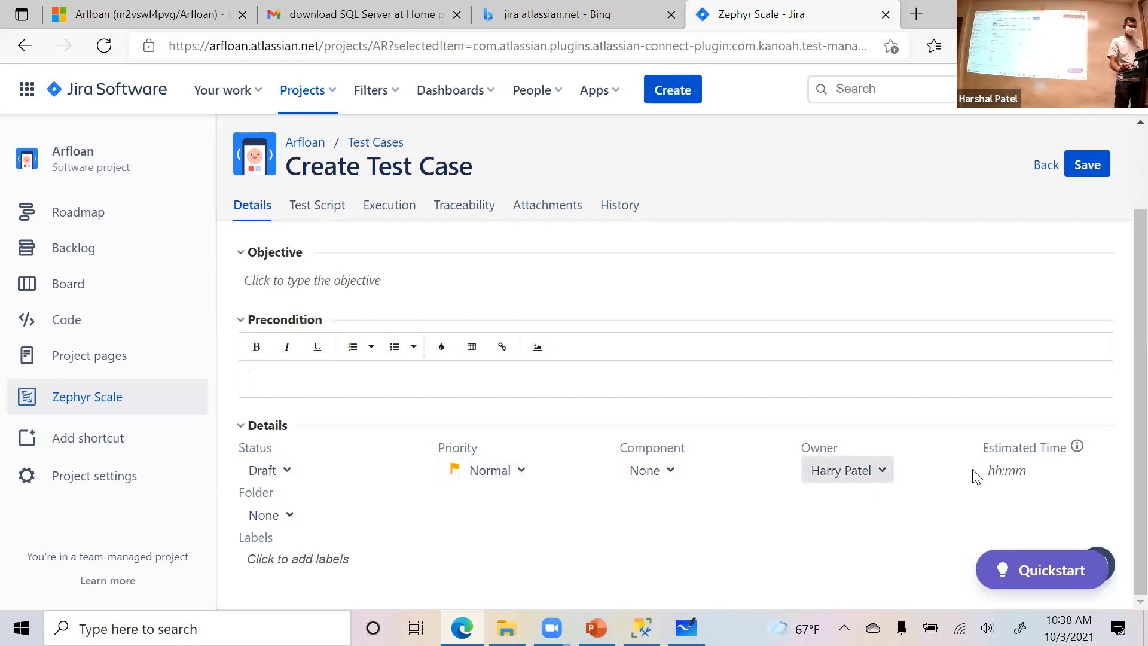
click(291, 477)
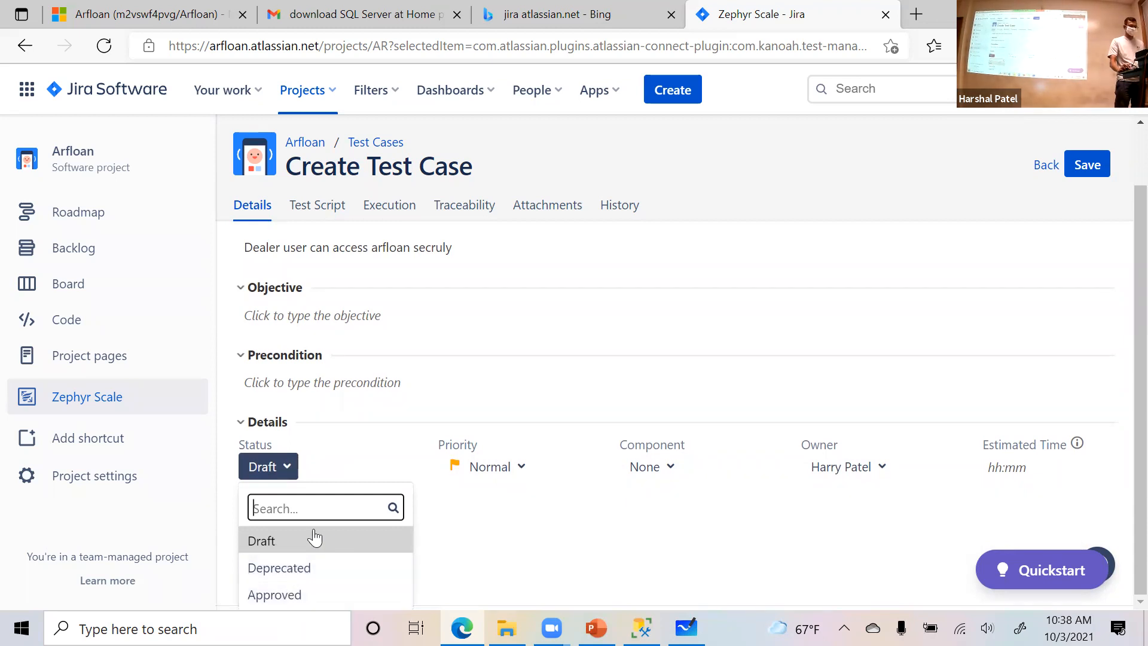
click(352, 478)
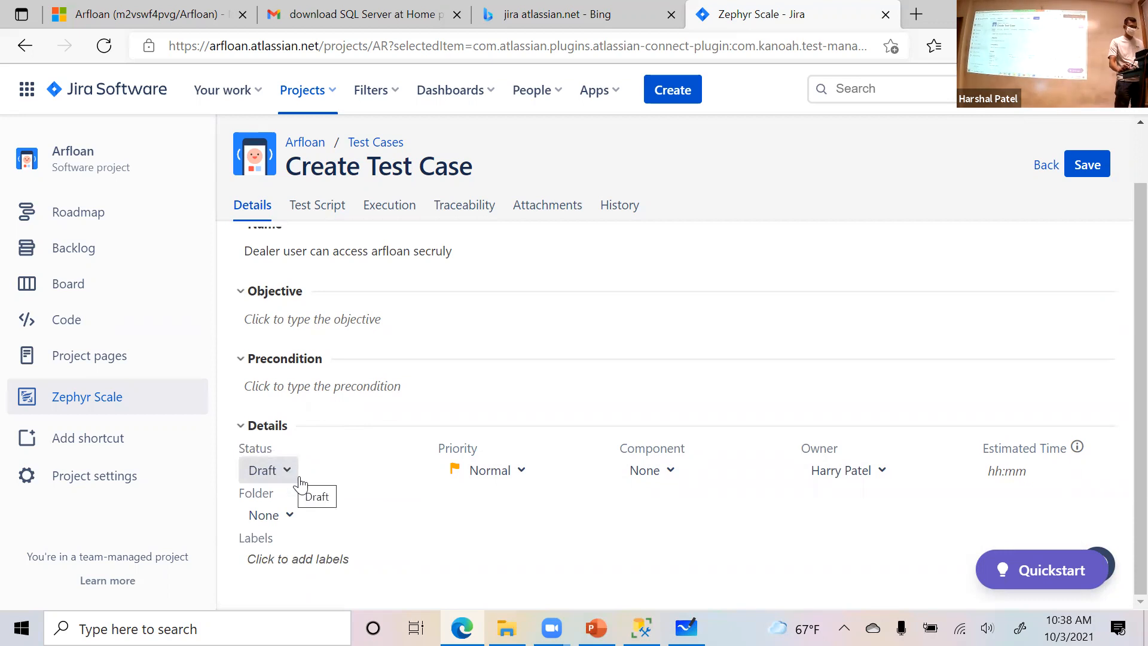
scroll(303, 483, up, 1)
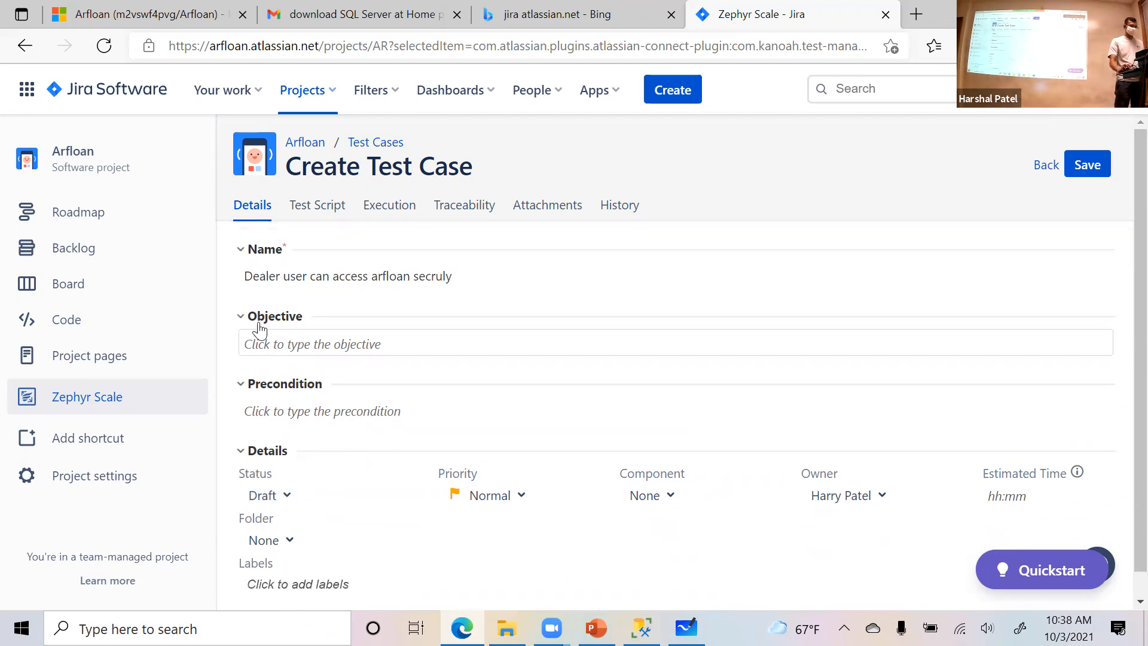
- Go to the test case's step-by-step test script and describe step 1 as "Access arfloan"
click(305, 212)
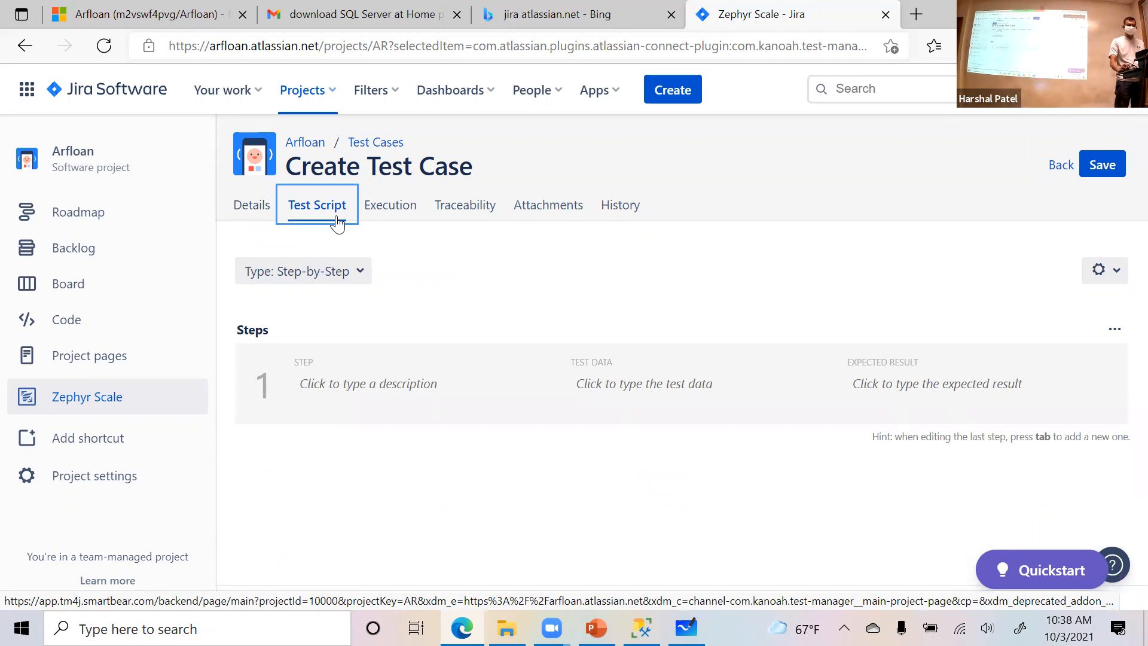
click(361, 392)
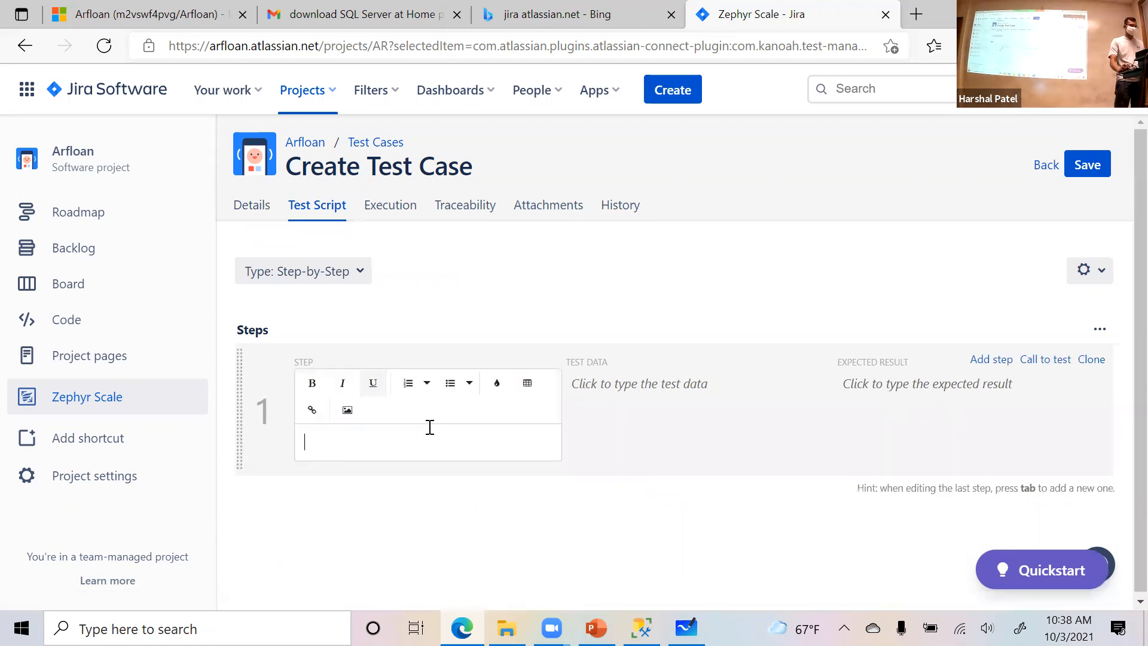
click(645, 430)
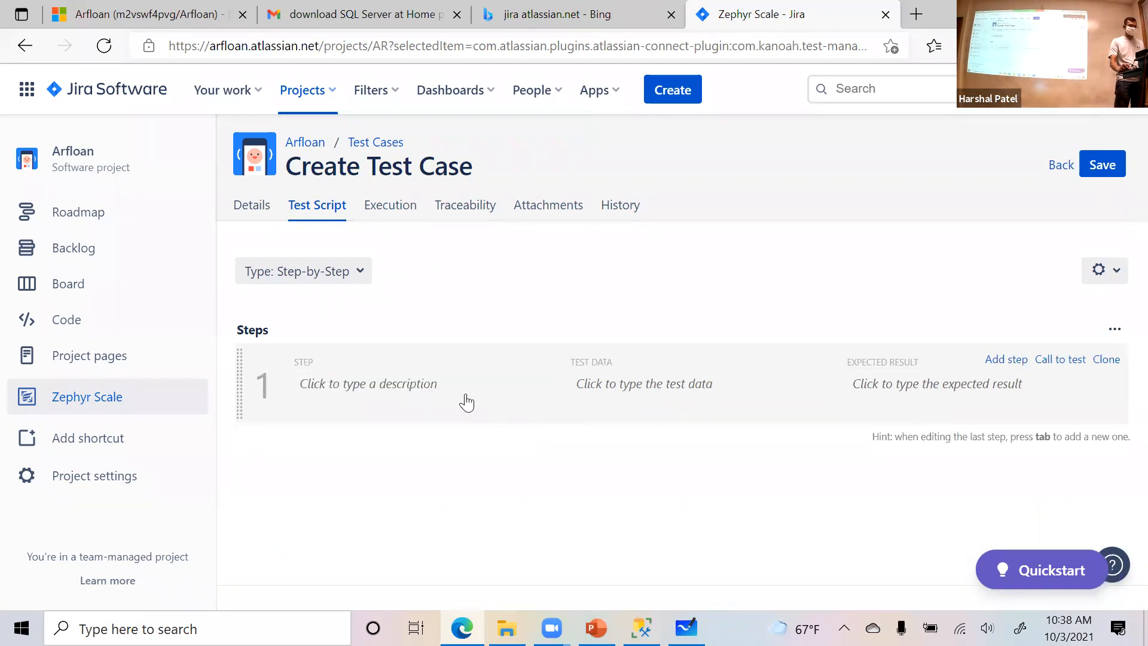
click(367, 393)
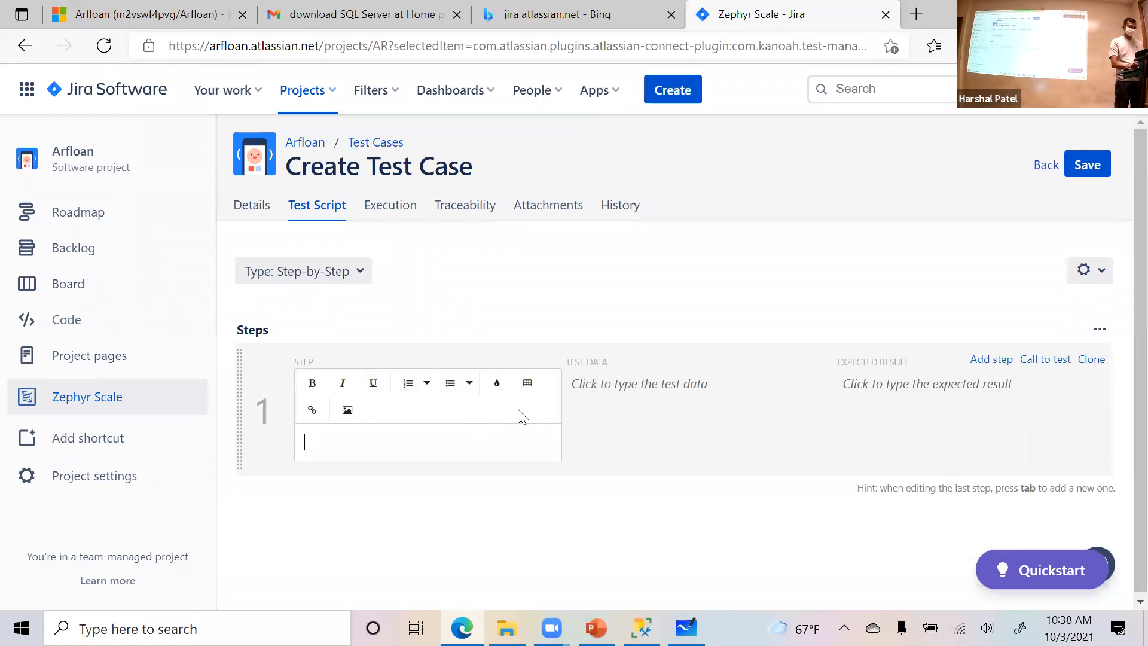
key(BackSpace)
text(Access arfloan)
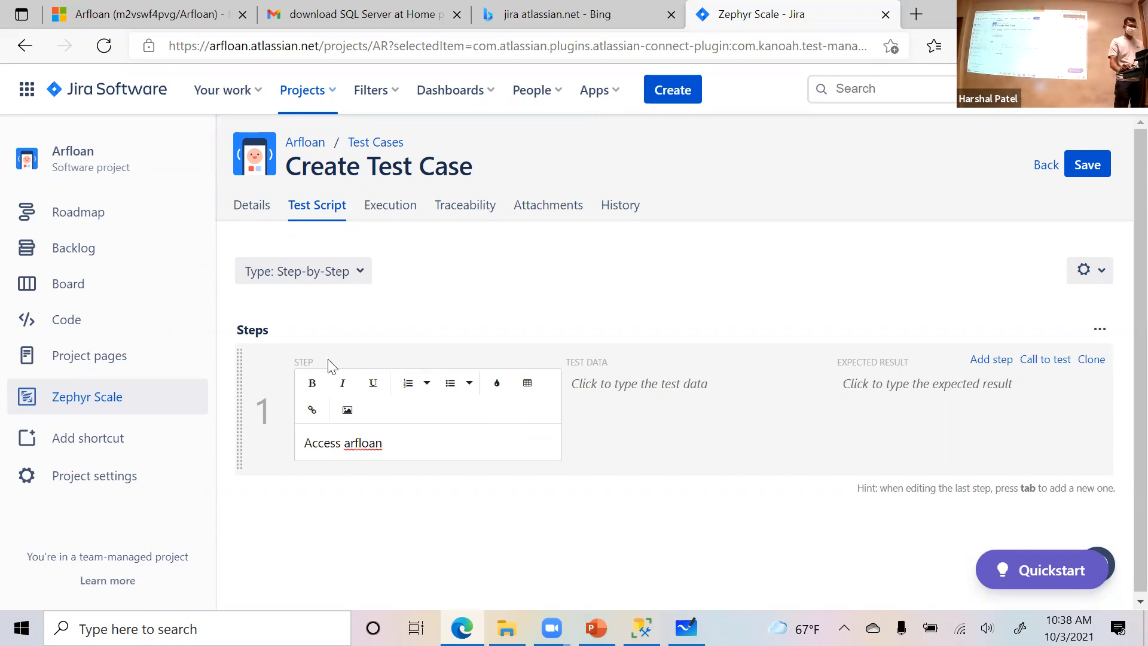
- Set the test data of step 1 to "arfloan.azurewesites.net"
click(593, 437)
click(614, 390)
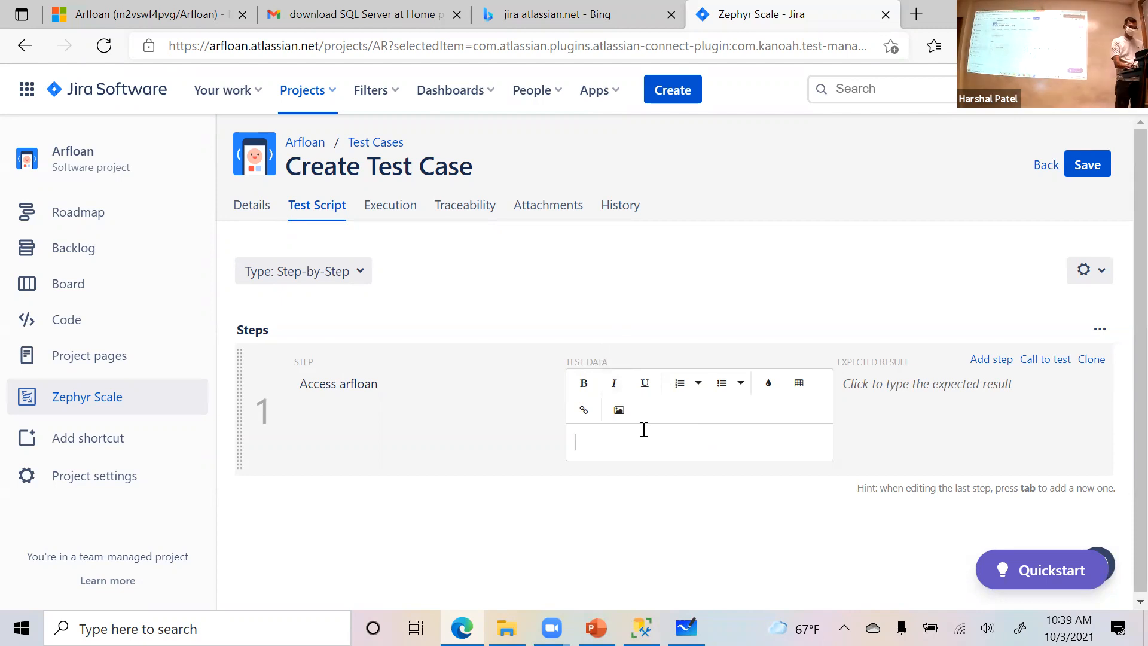
text(arfloan.azurewesite)
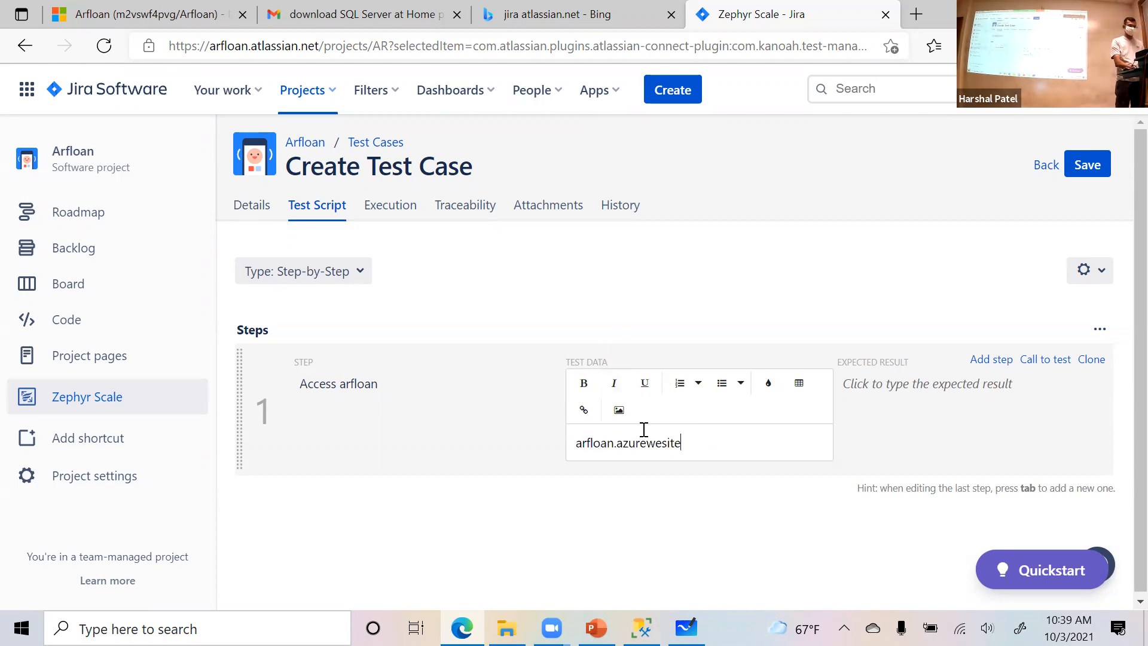
text(s.con)
key(BackSpace)
key(BackSpace)
key(BackSpace)
text(net)
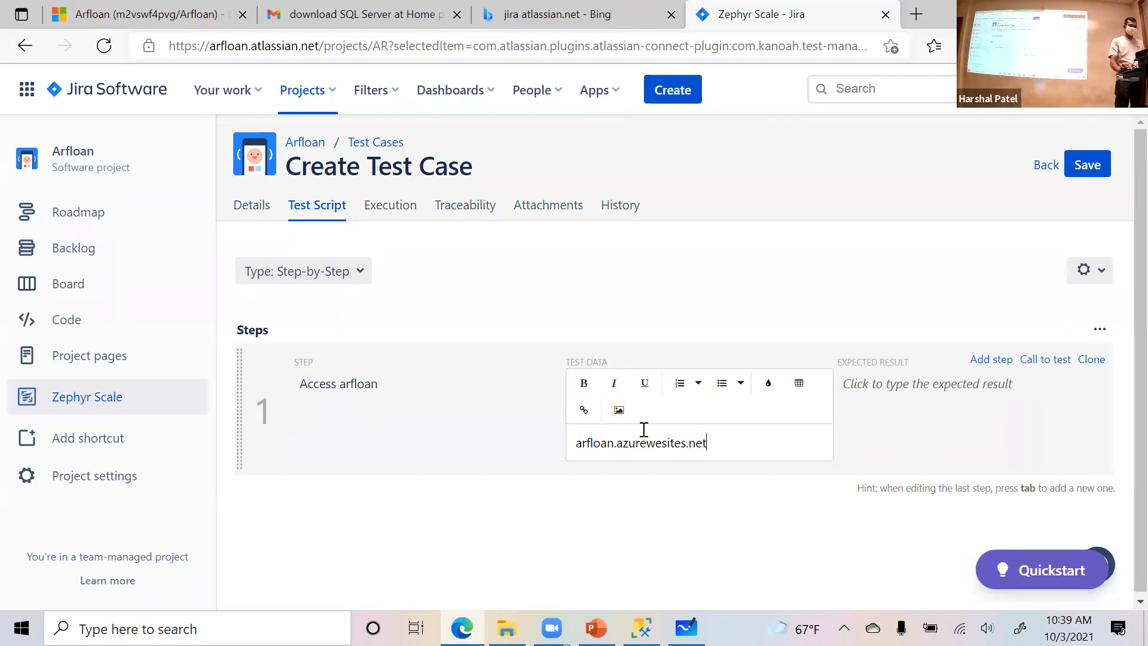
- Set the expected result of step 1 to "site shows up"
click(845, 446)
click(902, 388)
text(site shows up)
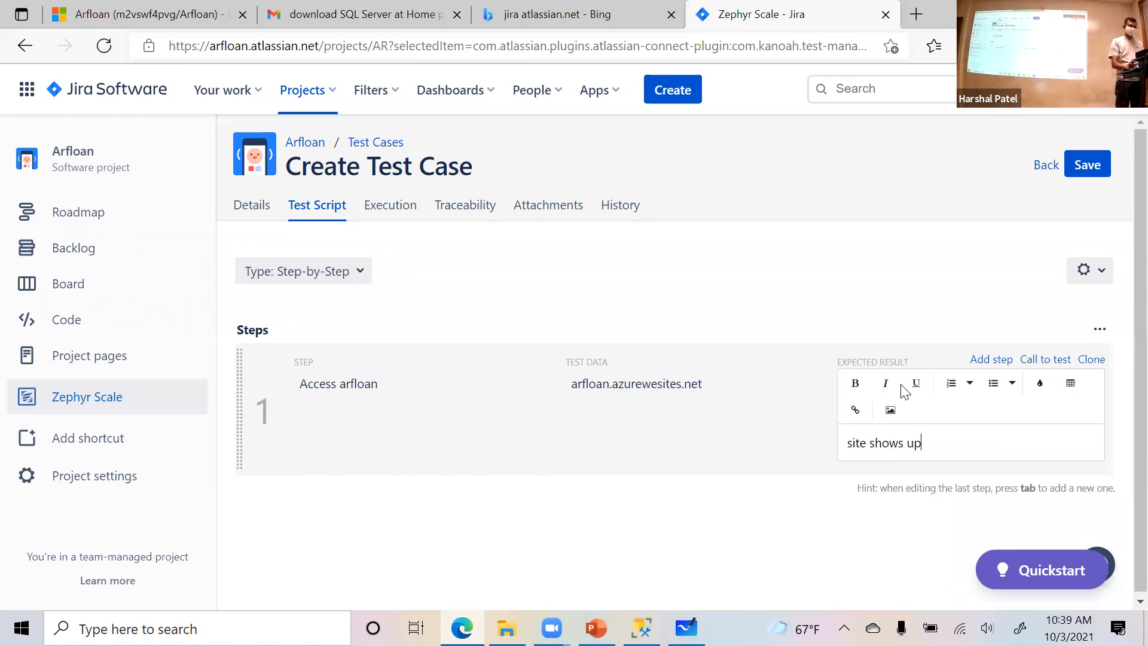
click(504, 508)
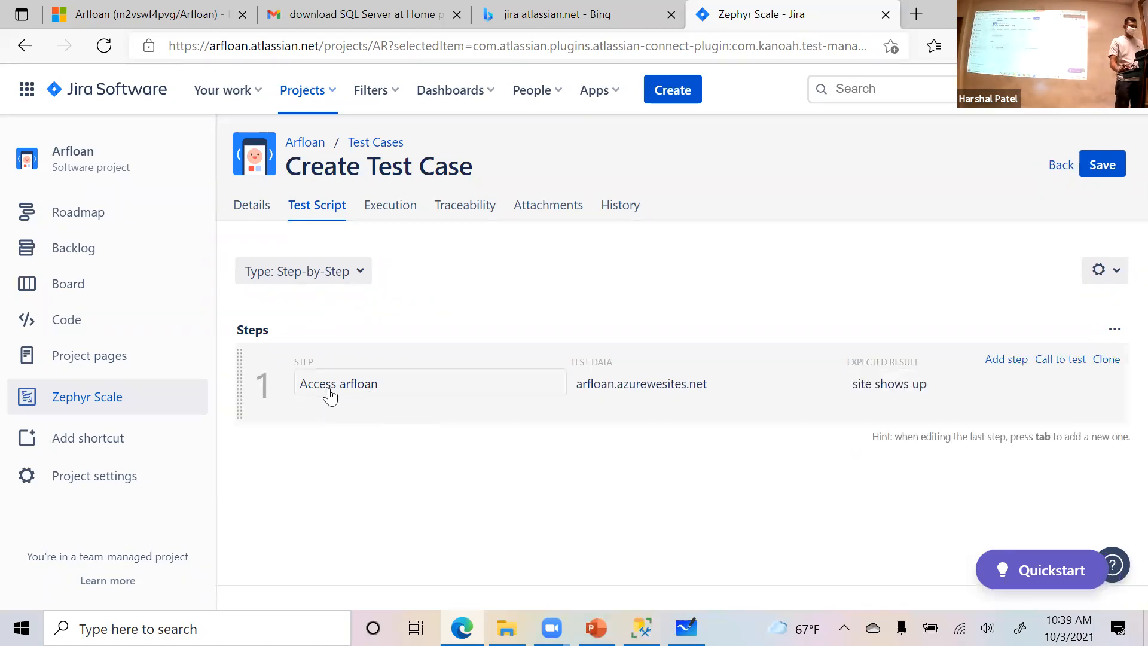
- Extend the description of step 1 to read "Access arfloan by typing in URL specified in test data."
click(413, 390)
text(by typing )
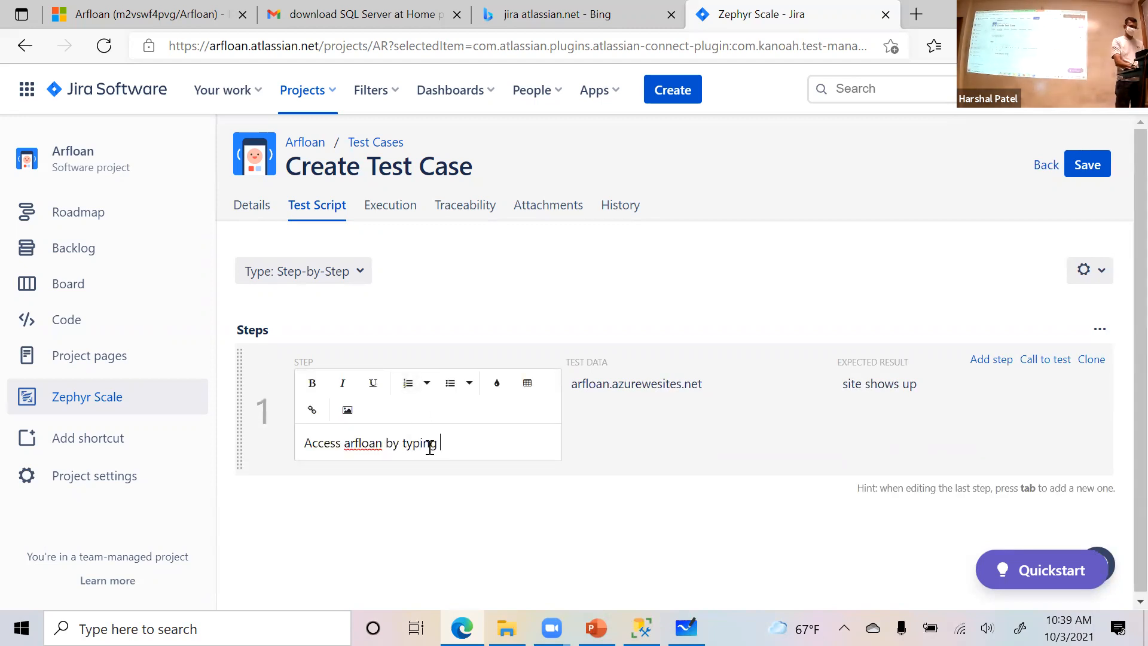
text(in URL specified in test data.)
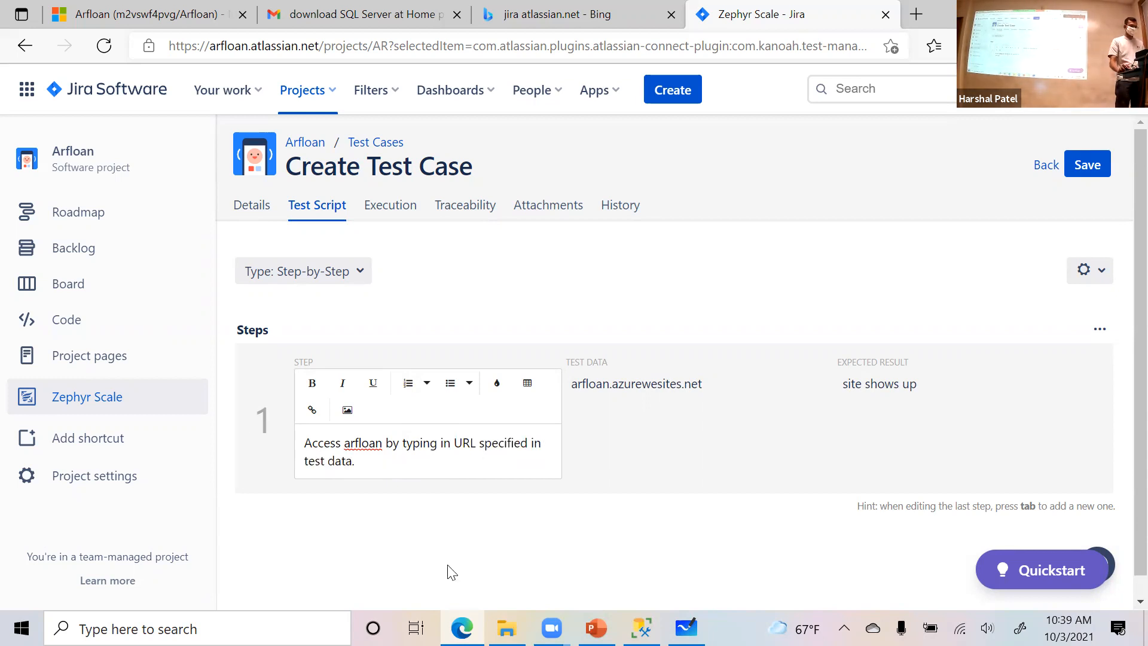
click(437, 532)
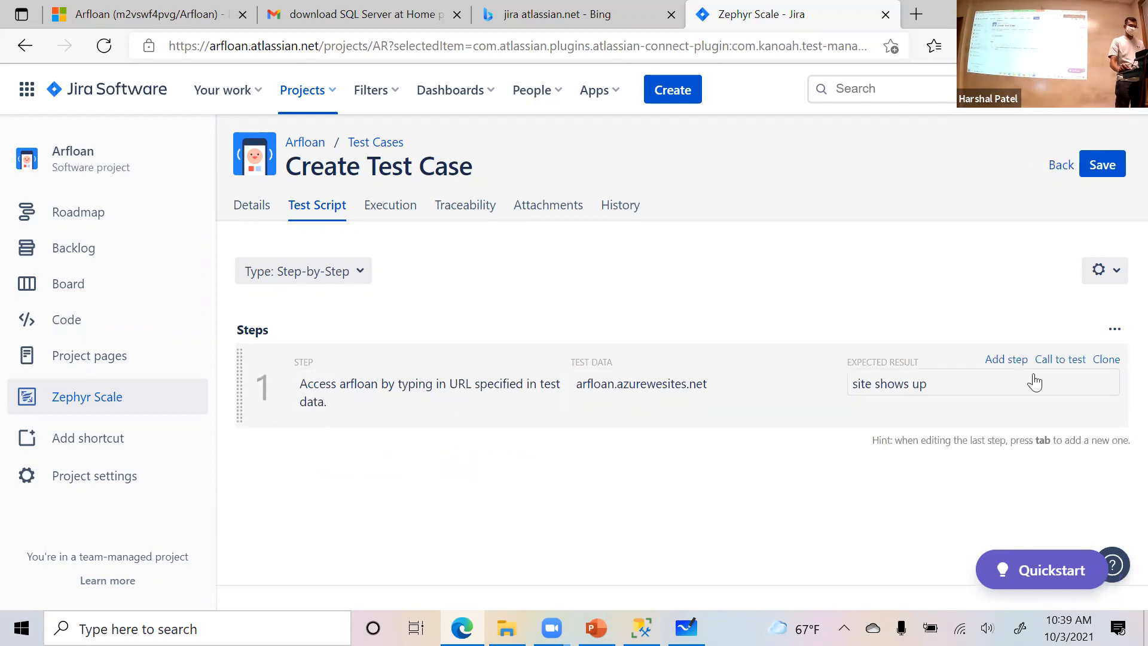
- Add a second step to the test script described as "login with dealer credentials"
click(1007, 360)
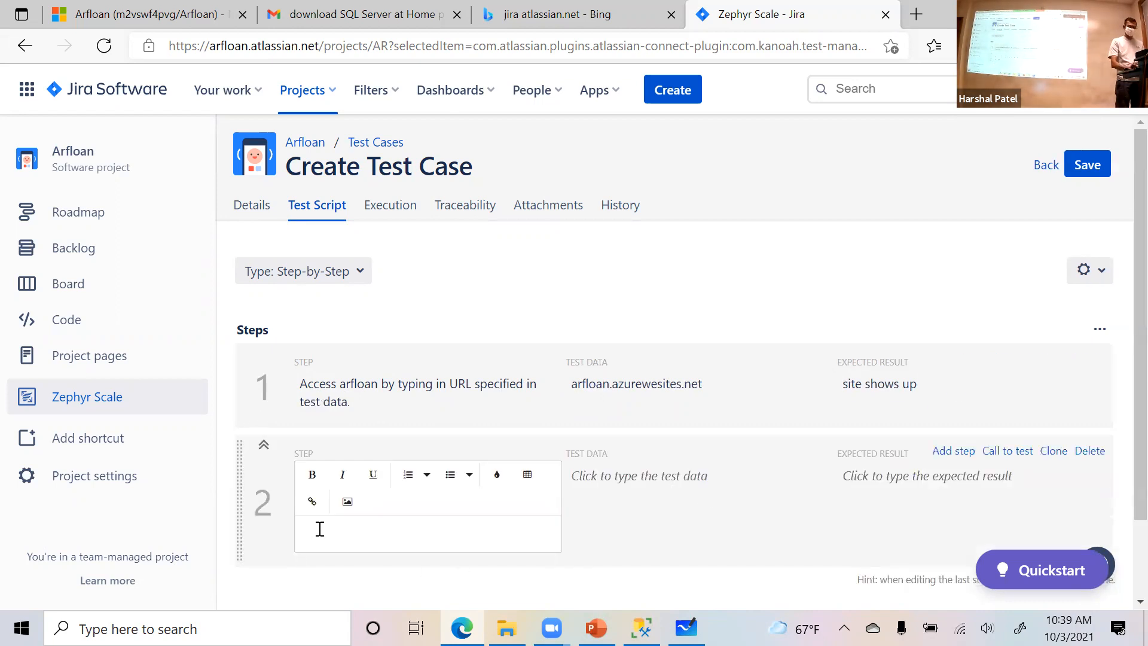
text(logi)
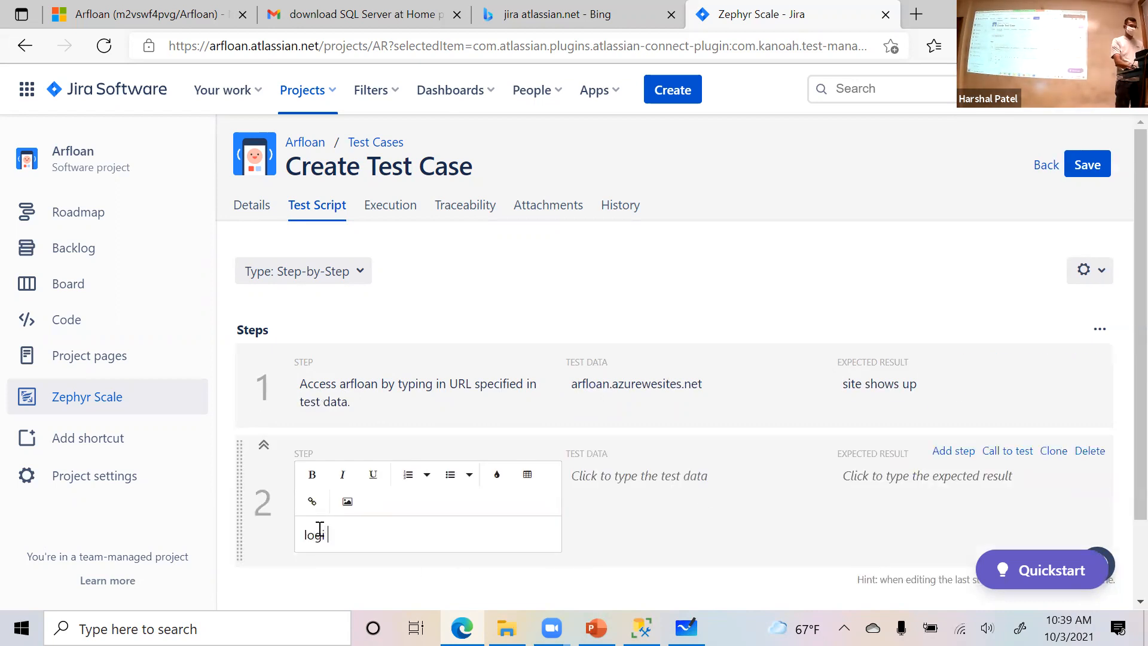
text(n with )
text(c)
key(BackSpace)
key(BackSpace)
text(dedealer cred)
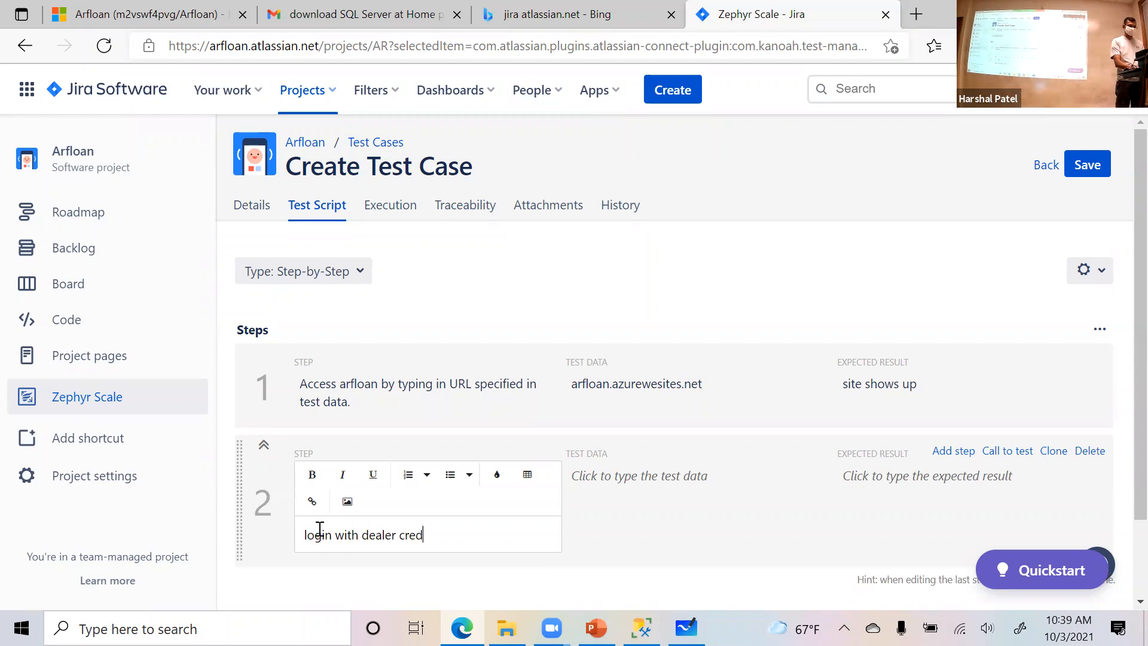
text(entials)
- Fill in the test data of step 2 with the dealer's login name and password
key(Tab)
text(login: )
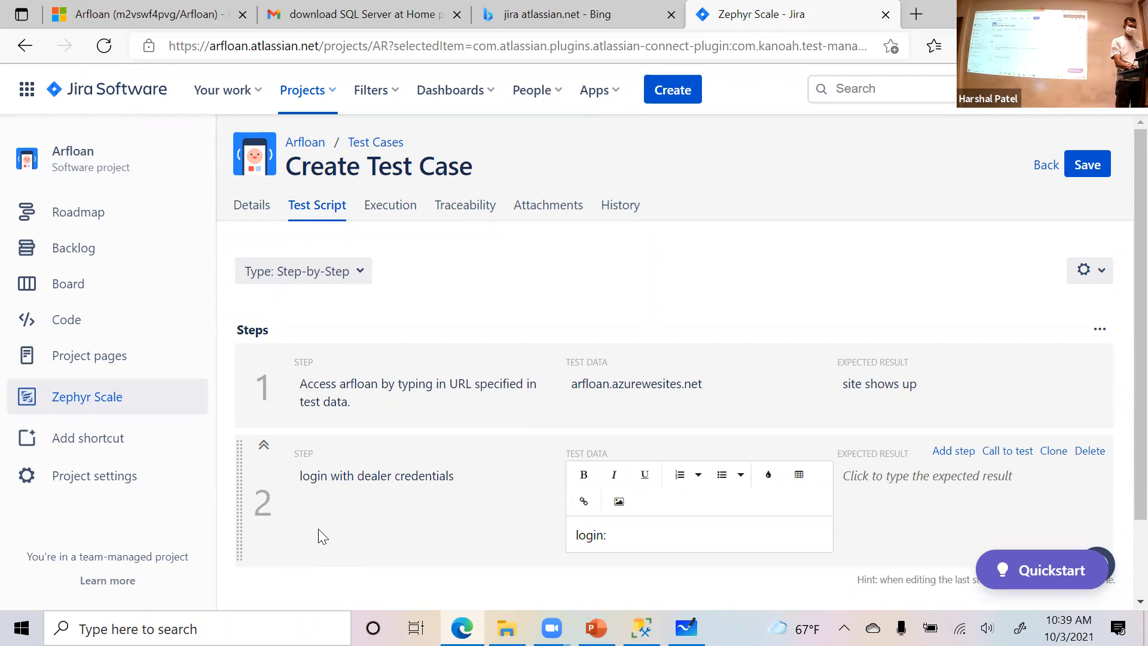
text(gtraining  password: training)
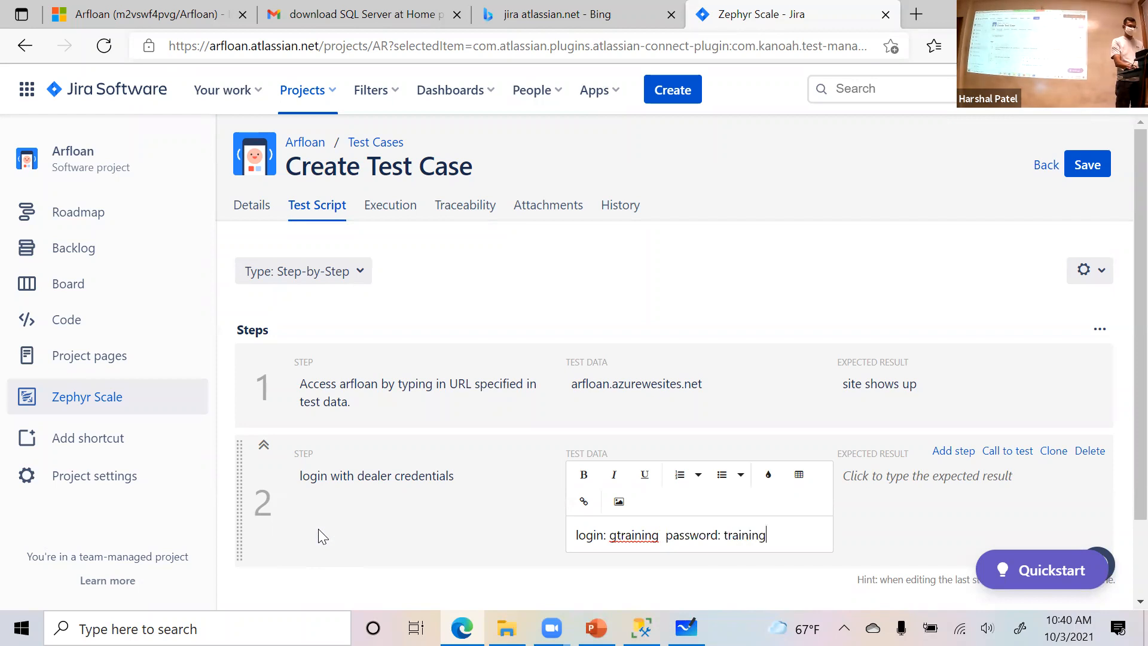
- Set the expected result of step 2 to "able to enter login credentials"
key(Tab)
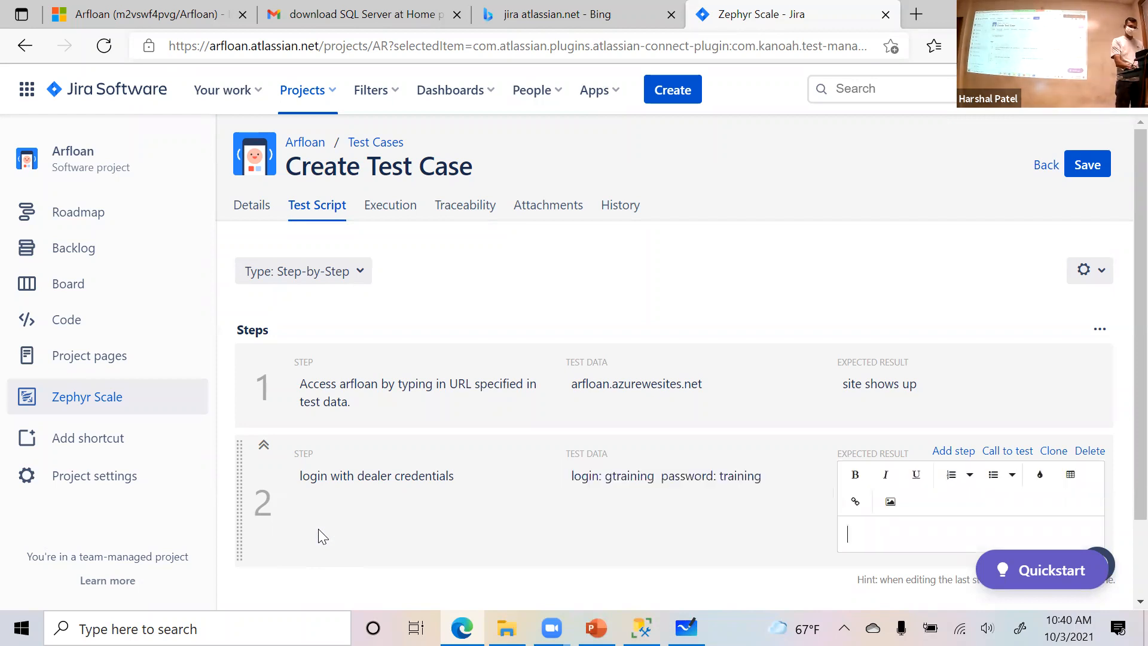
text(able to enter login)
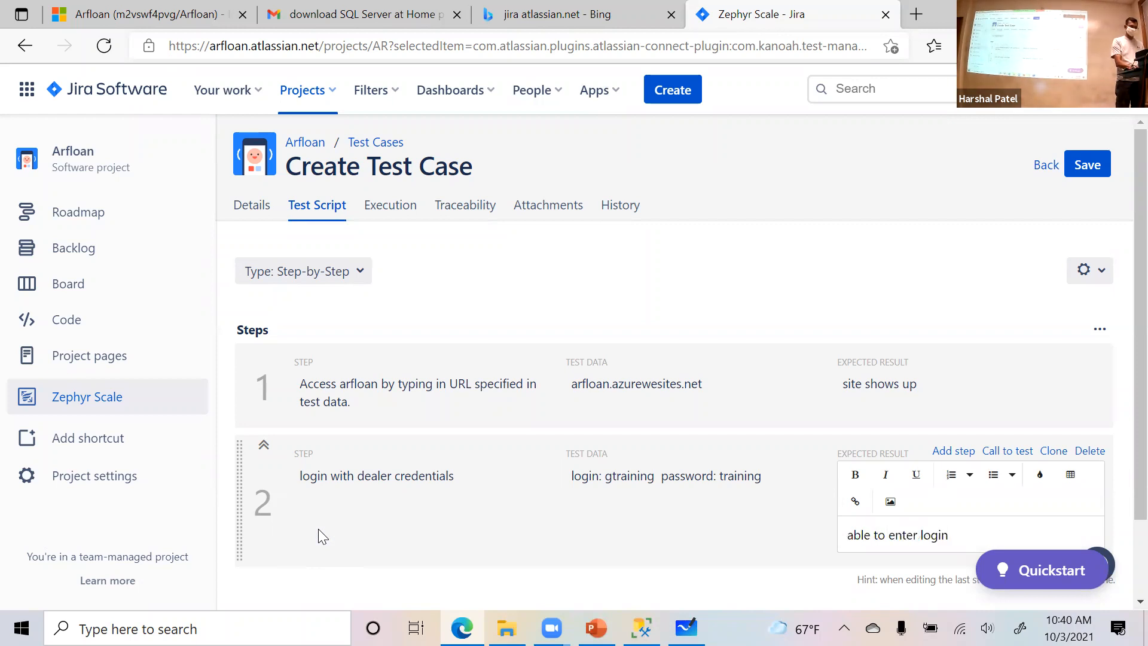
text( credentials)
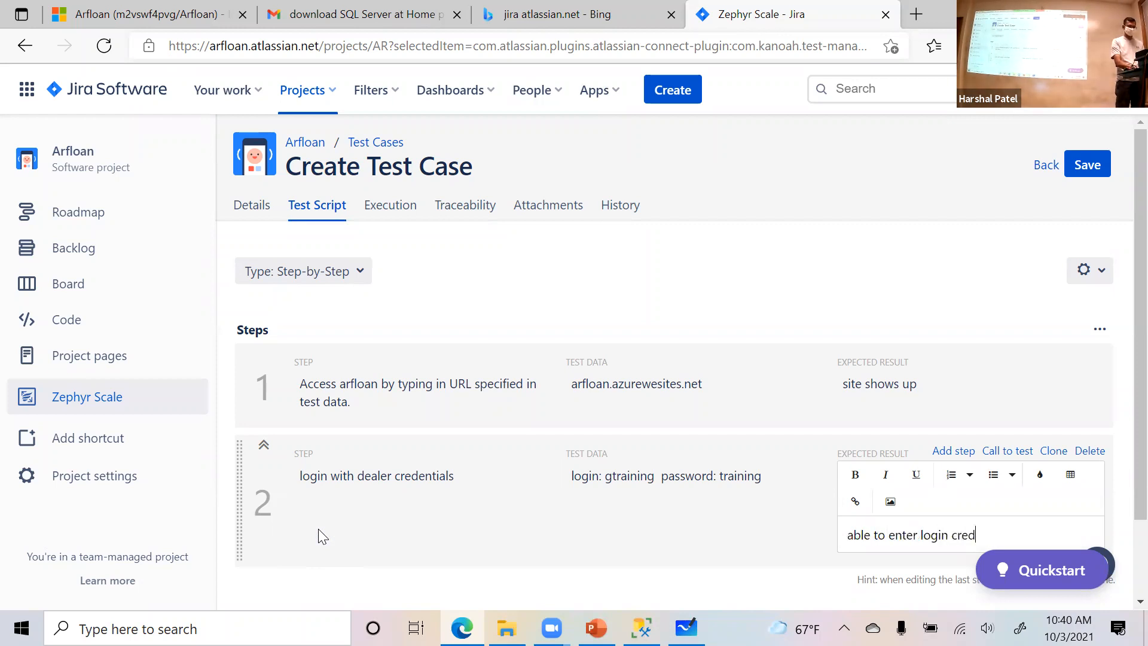
key(Return)
scroll(321, 531, up, 1)
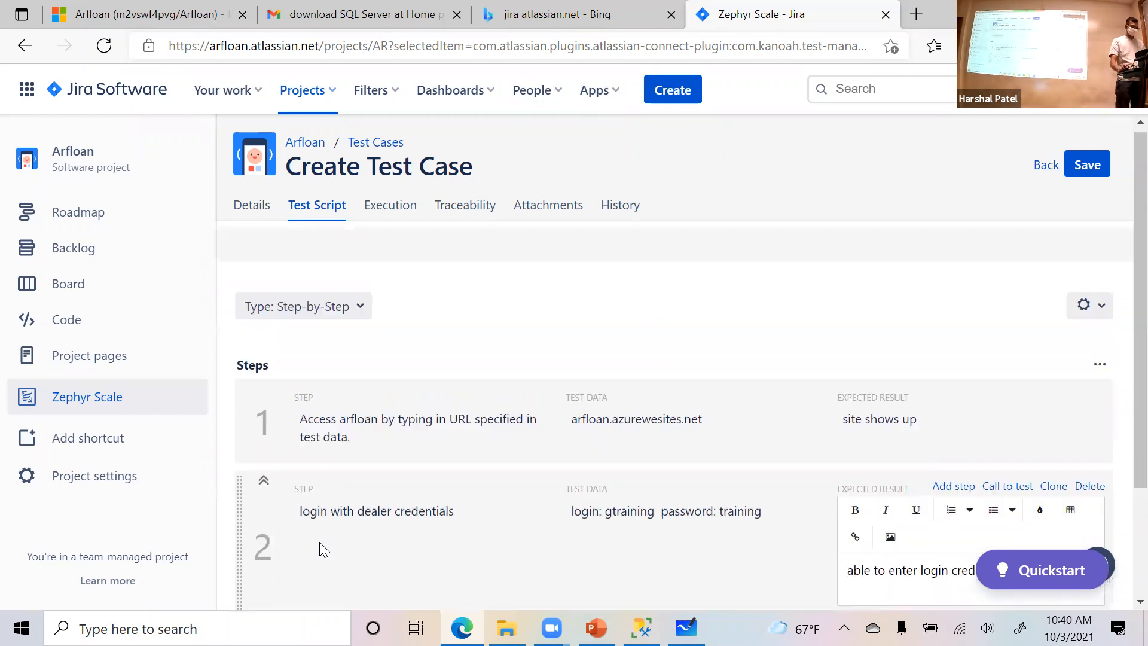
scroll(320, 539, down, 2)
click(951, 250)
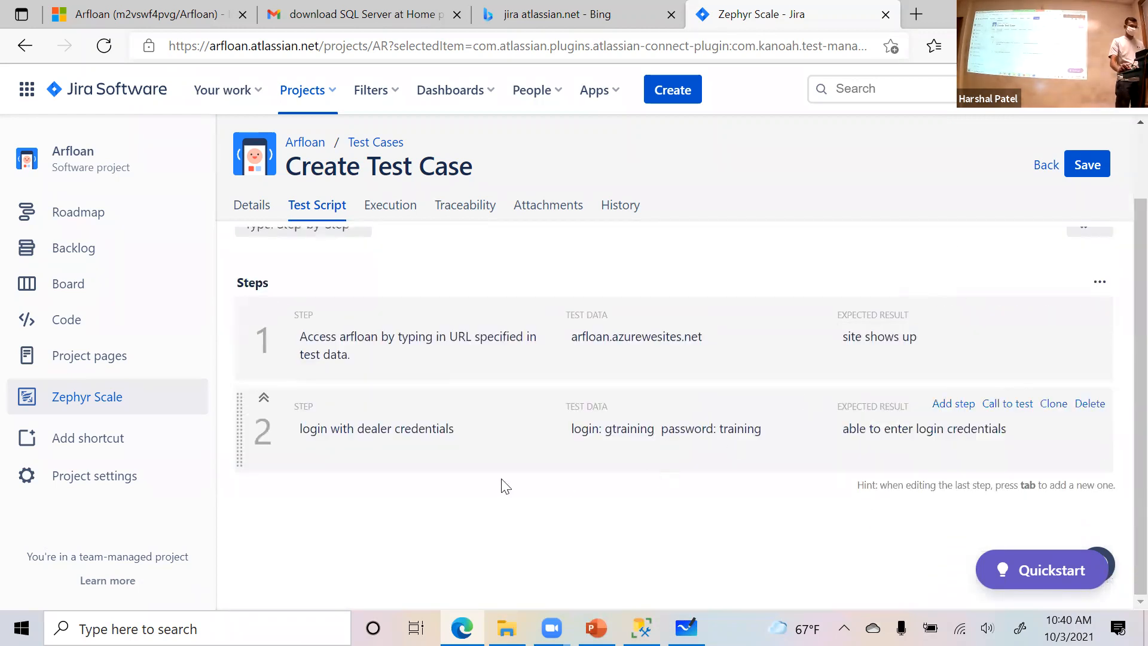
- Add a third step to the test script described as "click on Login"
click(956, 405)
text(click on Login)
- Set the expected result of step 3 to "Successfully log on and I am on dealer home page" and save the test case
key(Tab)
key(Tab)
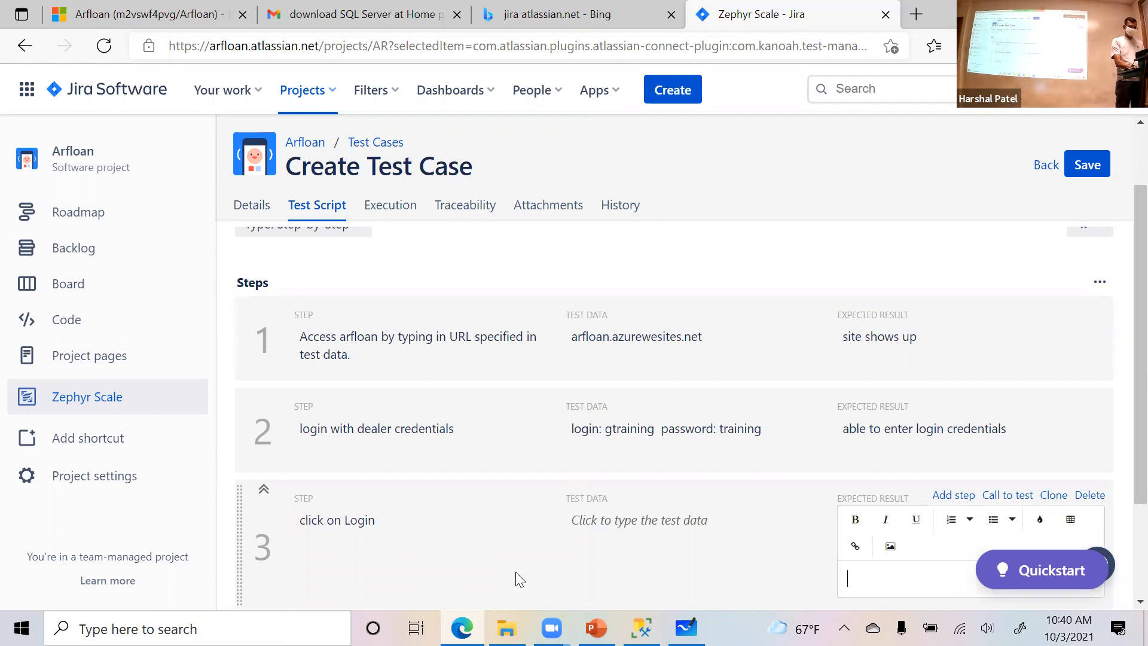
text(Successfully log)
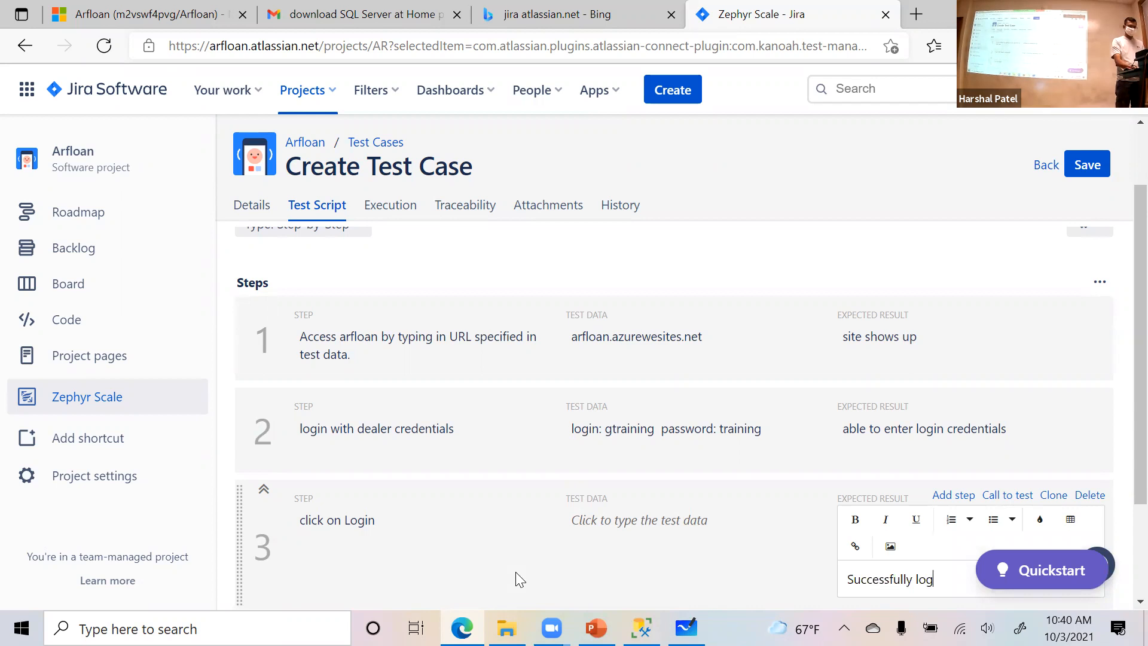
text( on and page)
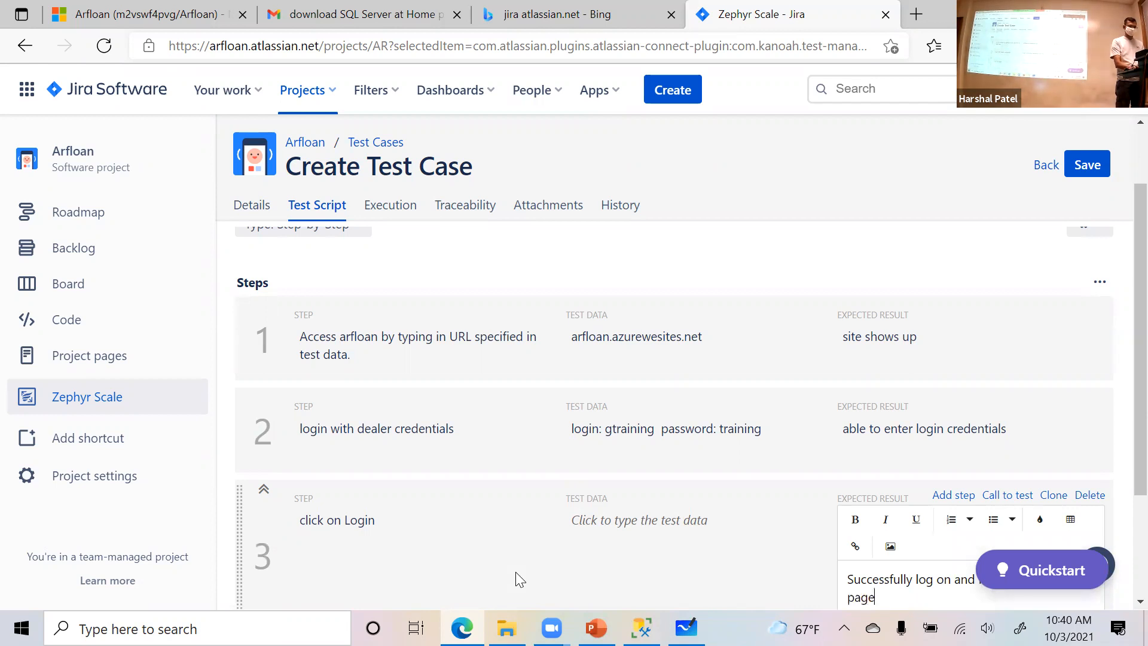
scroll(549, 541, down, 3)
key(Return)
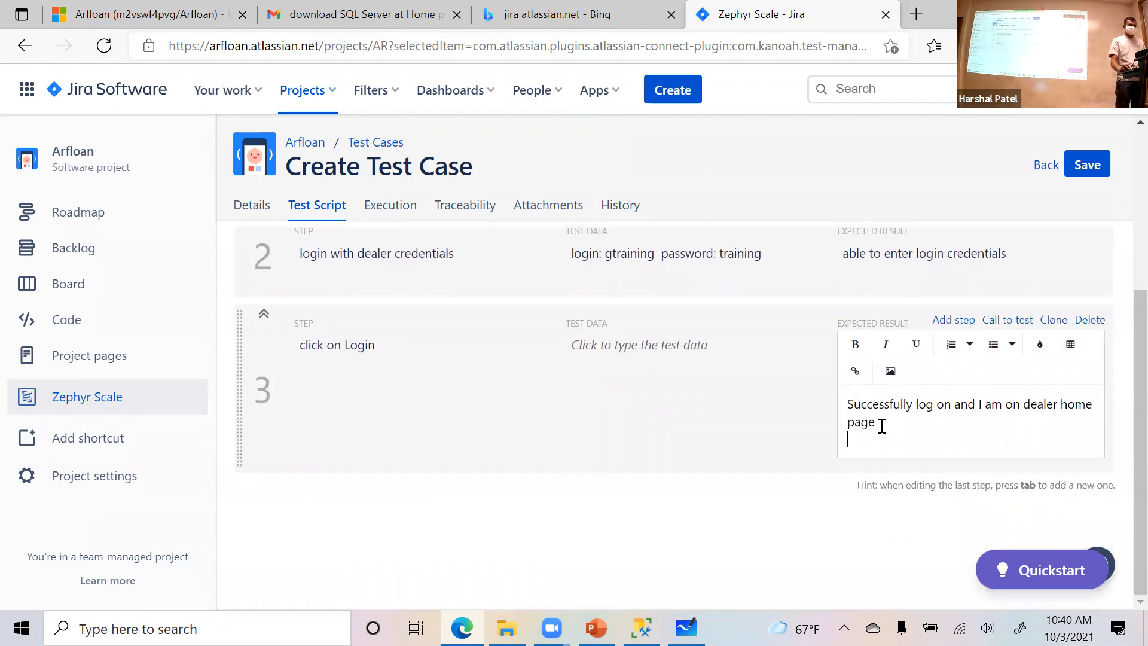
click(1090, 169)
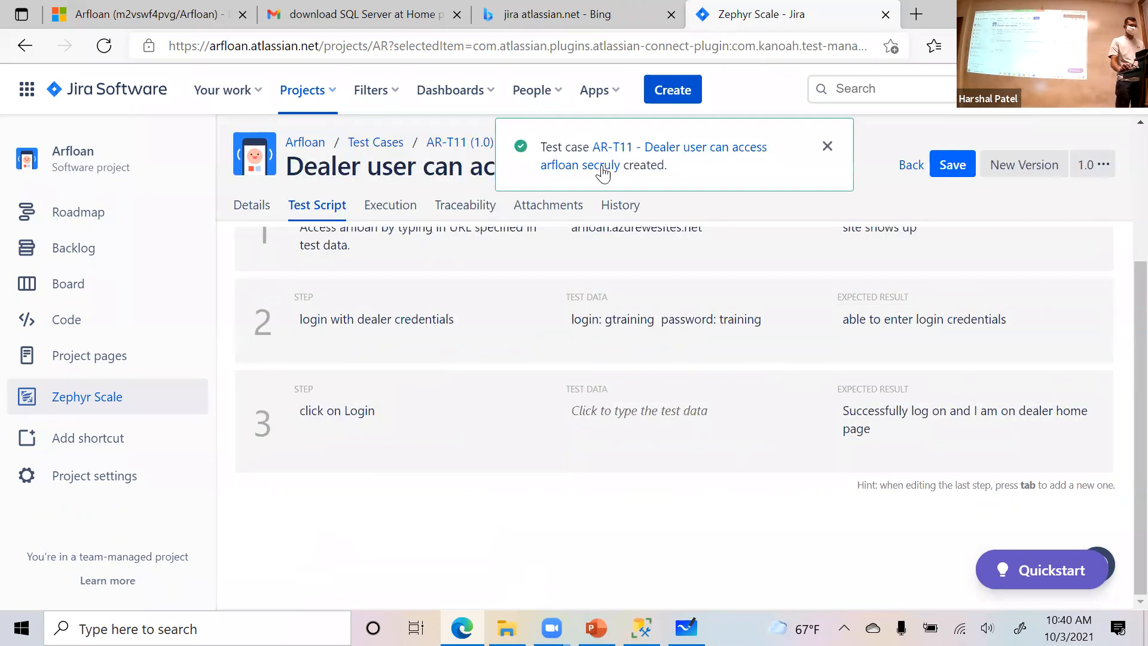
click(827, 147)
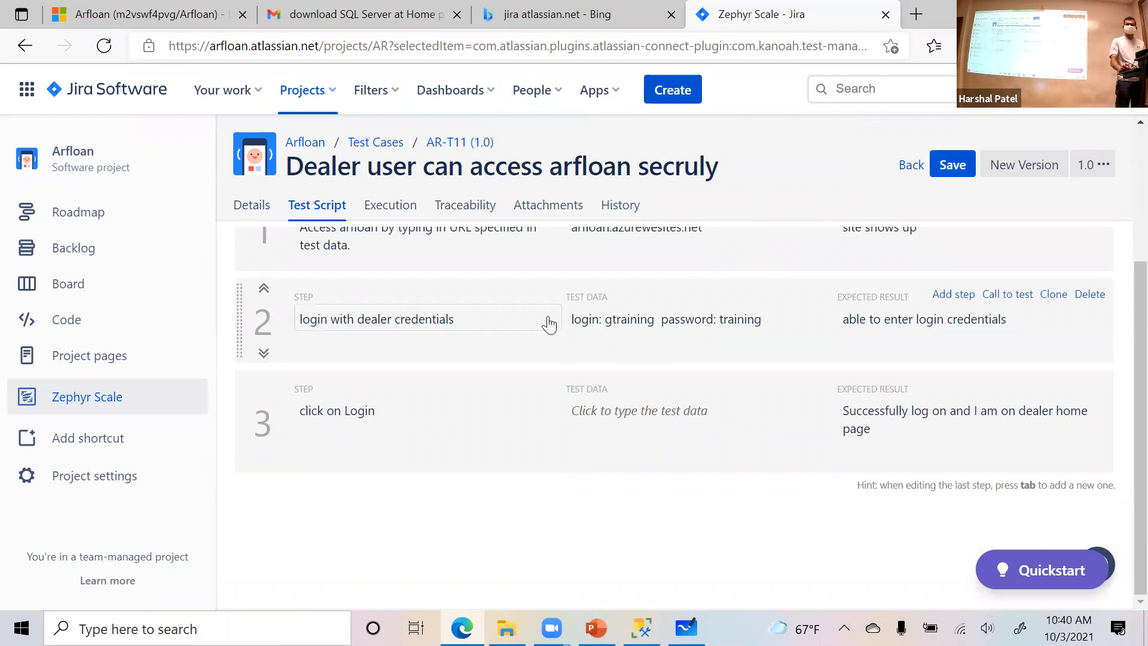
- Review the saved test case's script, executions, traceability, attachments and version history, ending on its details
scroll(420, 343, up, 1)
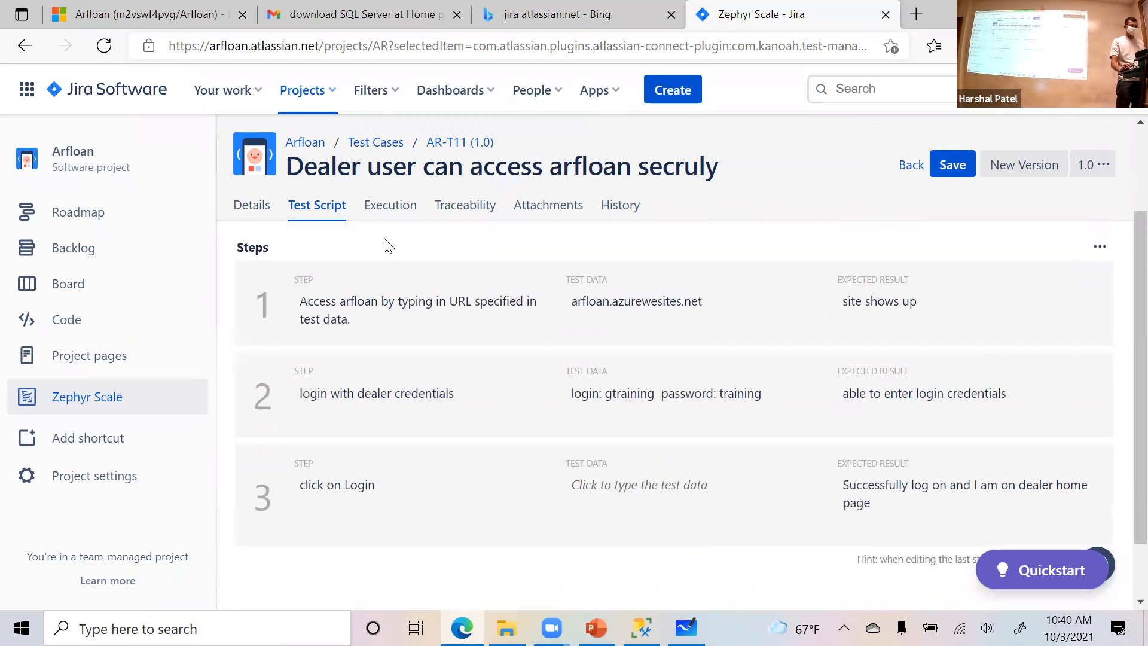
click(382, 207)
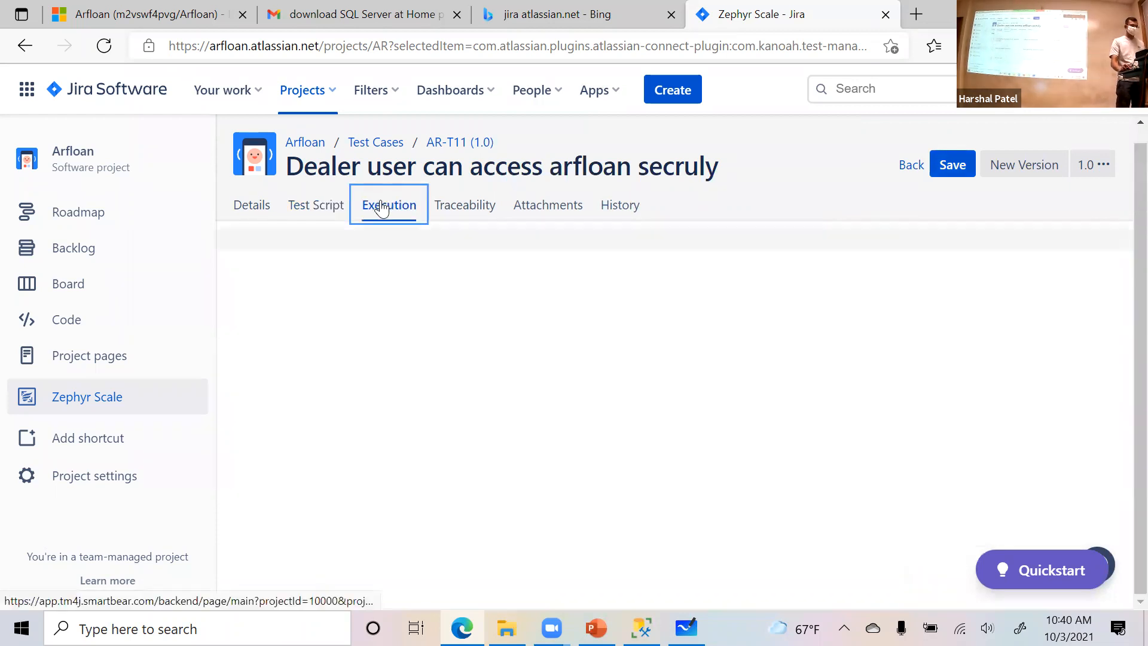
click(475, 209)
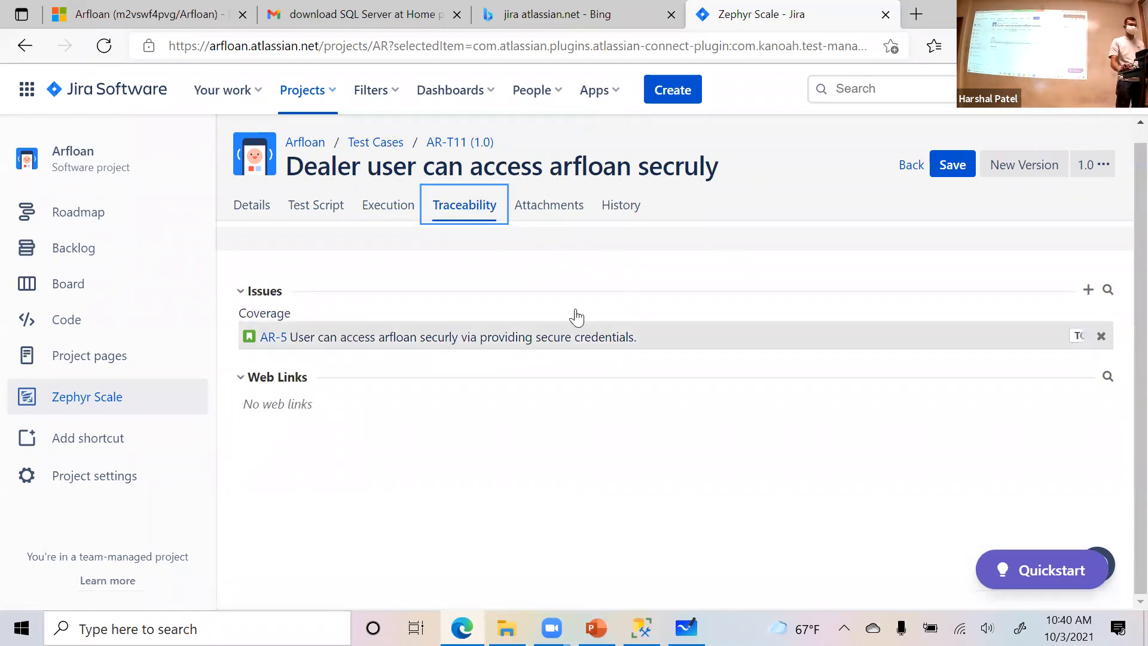
click(548, 209)
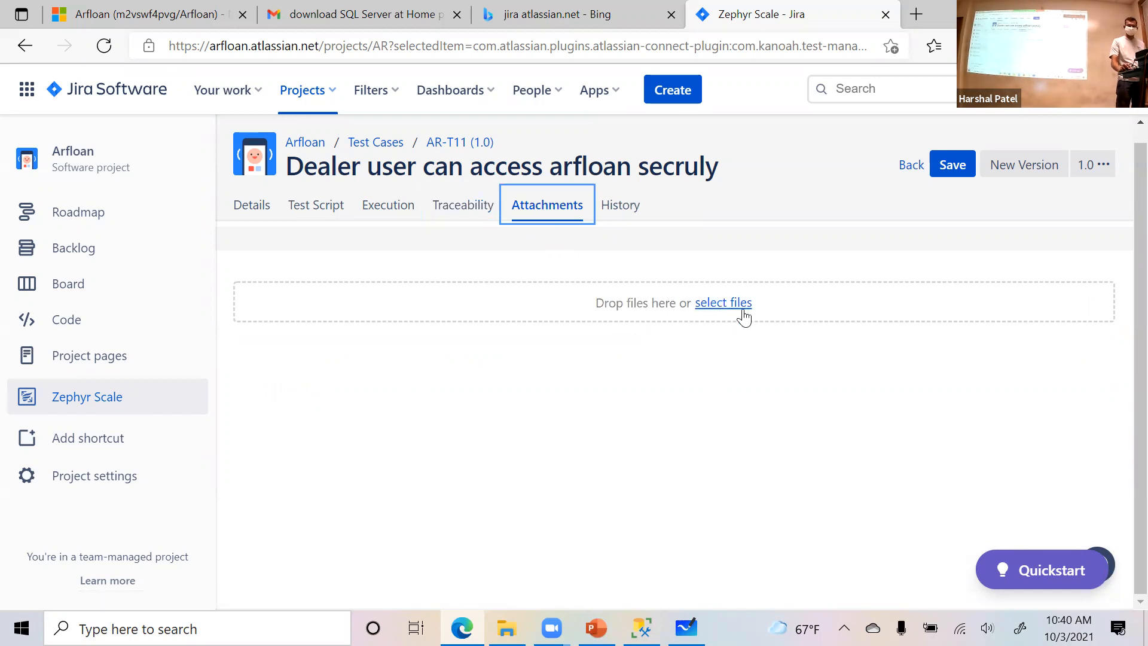
click(617, 209)
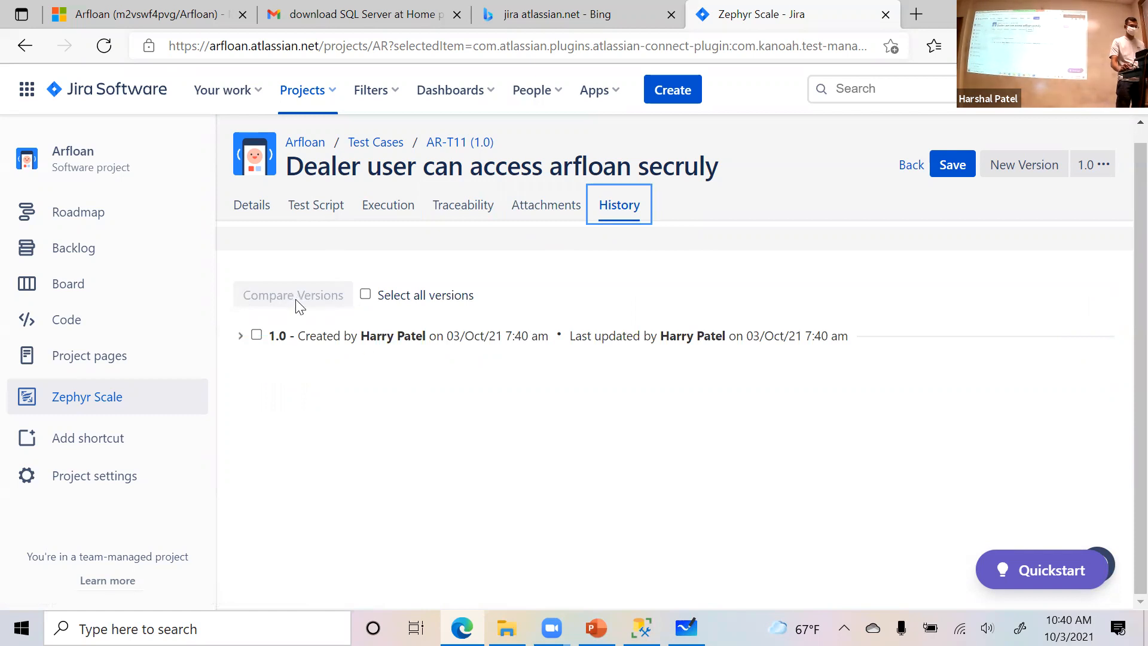
click(253, 219)
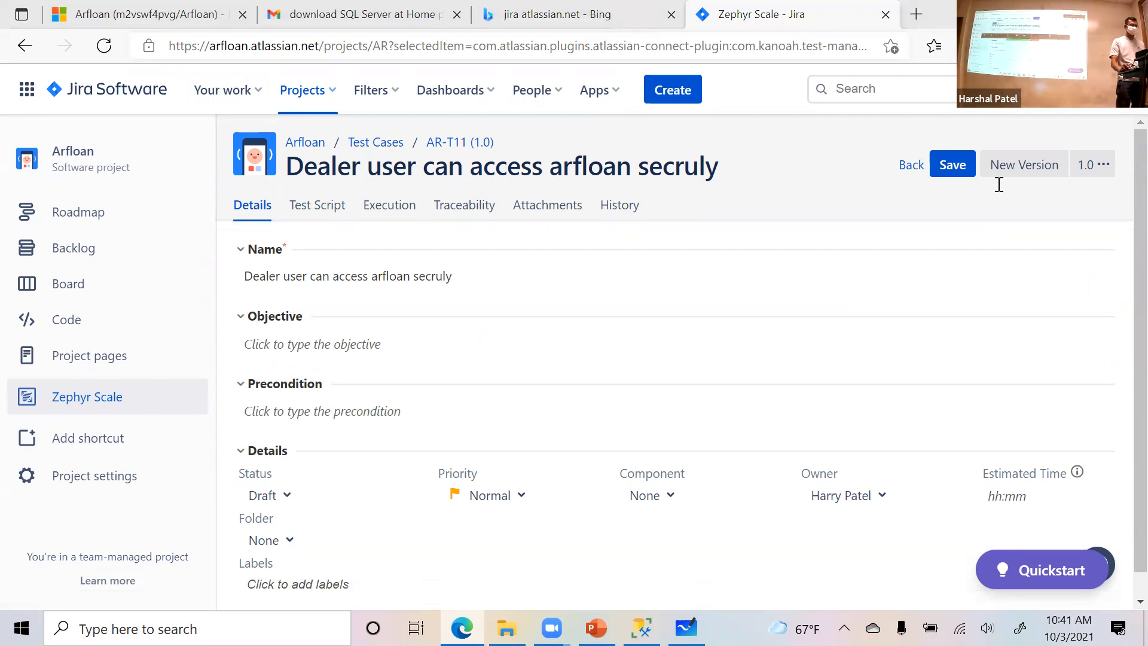
- Return to the Arfloan project's board and open story AR-5
click(619, 26)
click(717, 5)
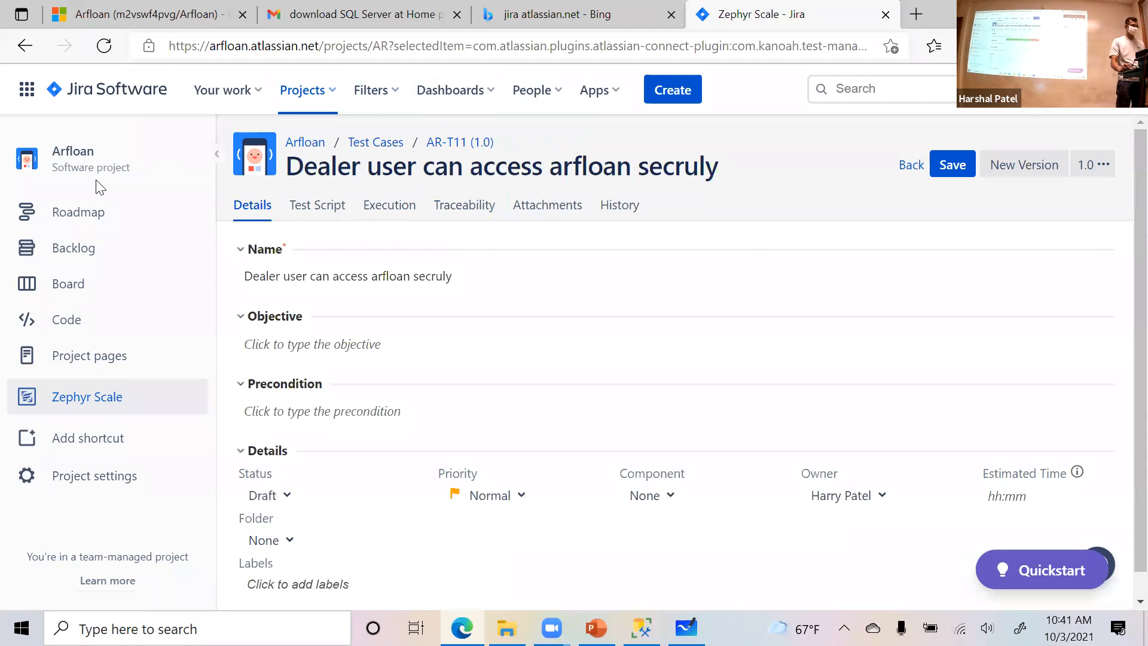
click(85, 290)
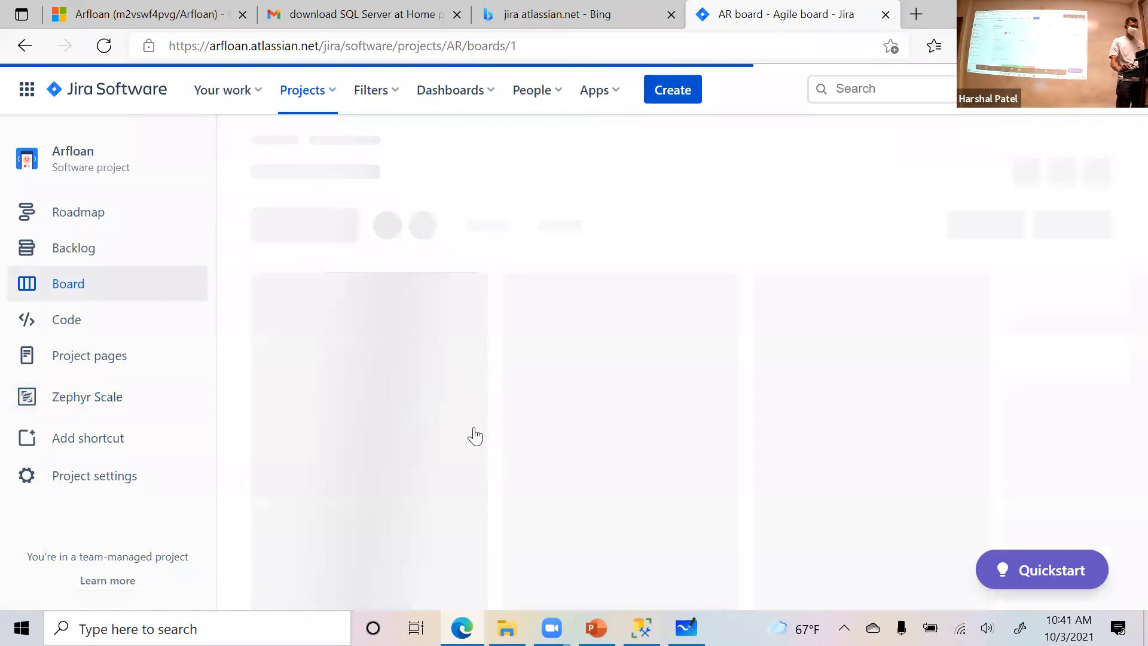
click(320, 499)
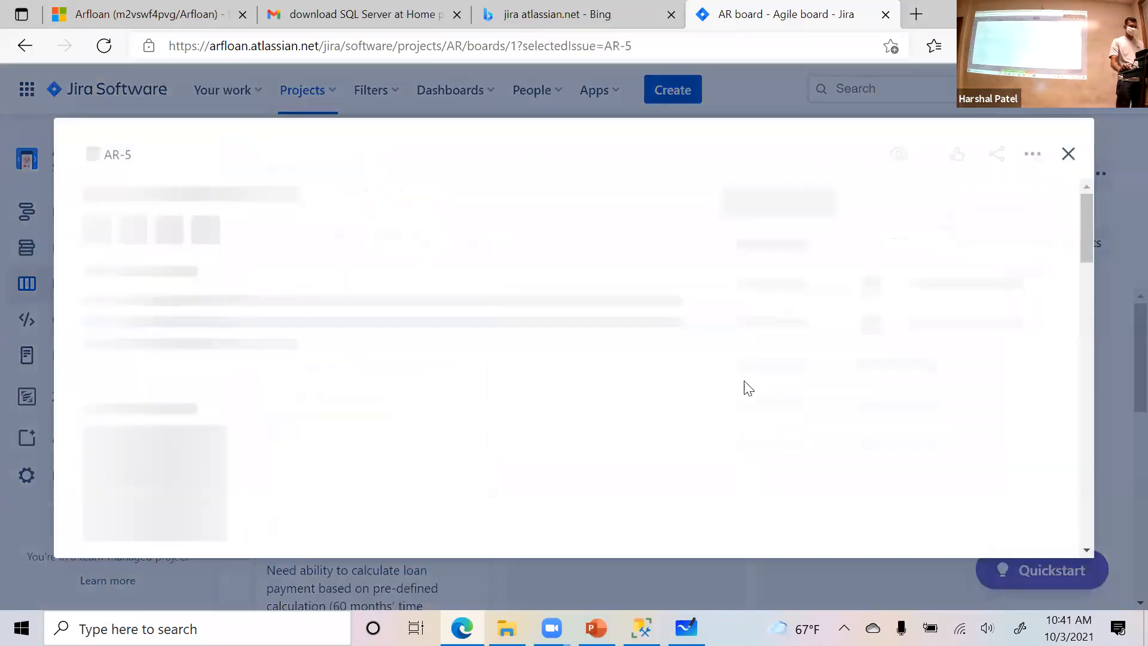
- Review the Zephyr Scale test cases linked to story AR-5 and open the execution of AR-T11 "Dealer user can access arfloan secruly"
scroll(709, 397, down, 5)
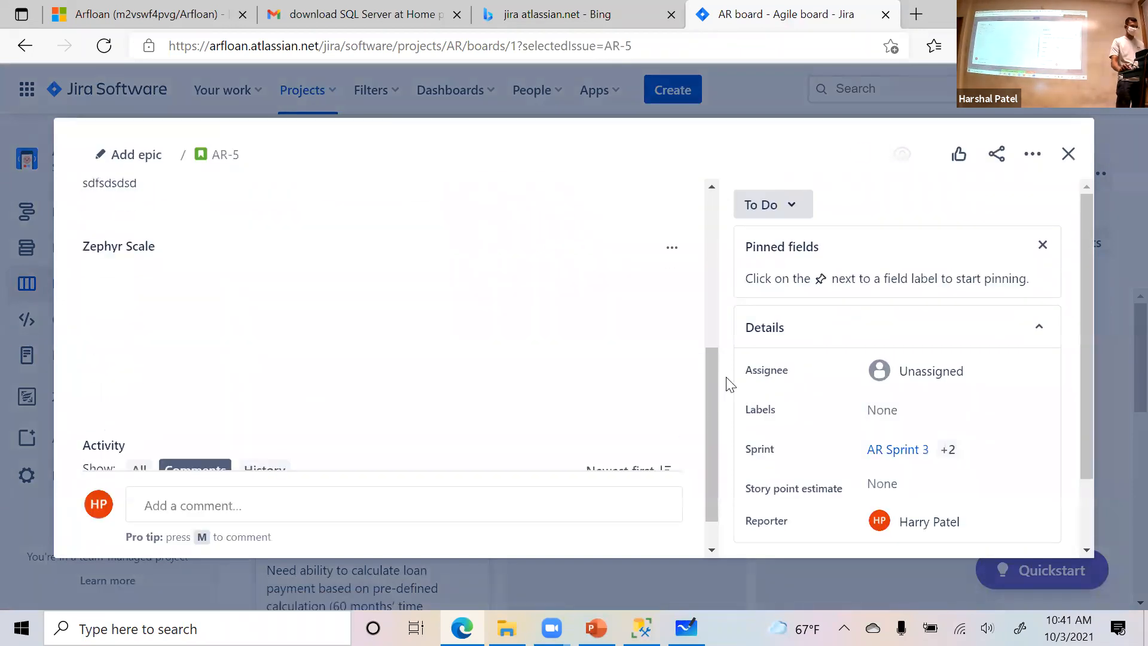
scroll(727, 385, down, 2)
scroll(606, 384, up, 4)
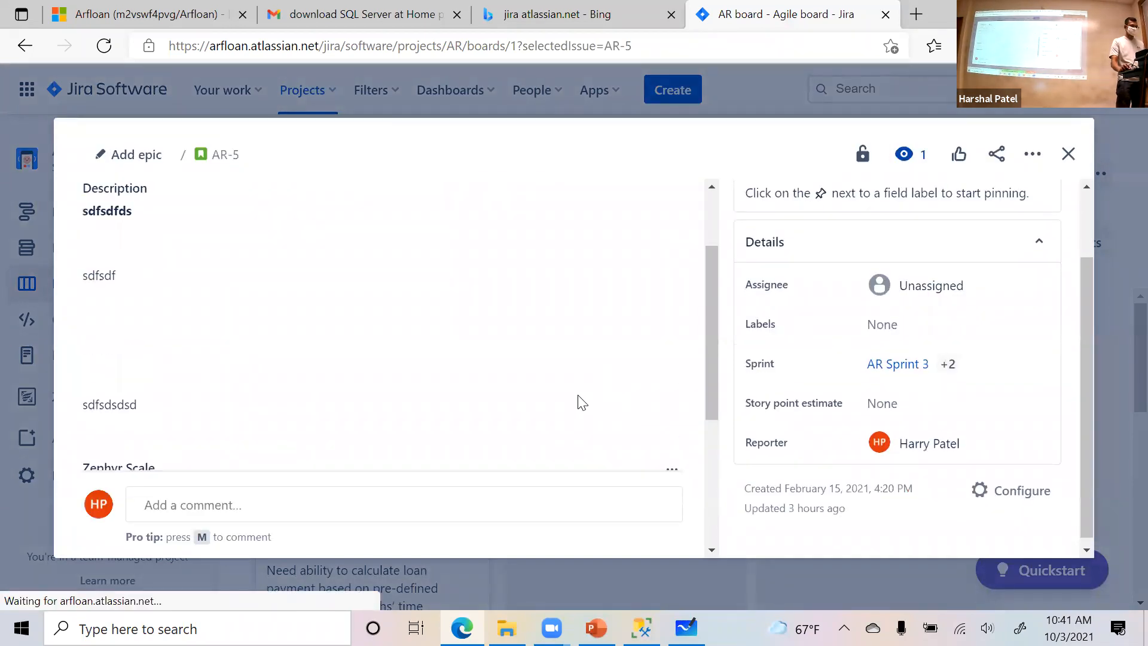
scroll(540, 406, down, 3)
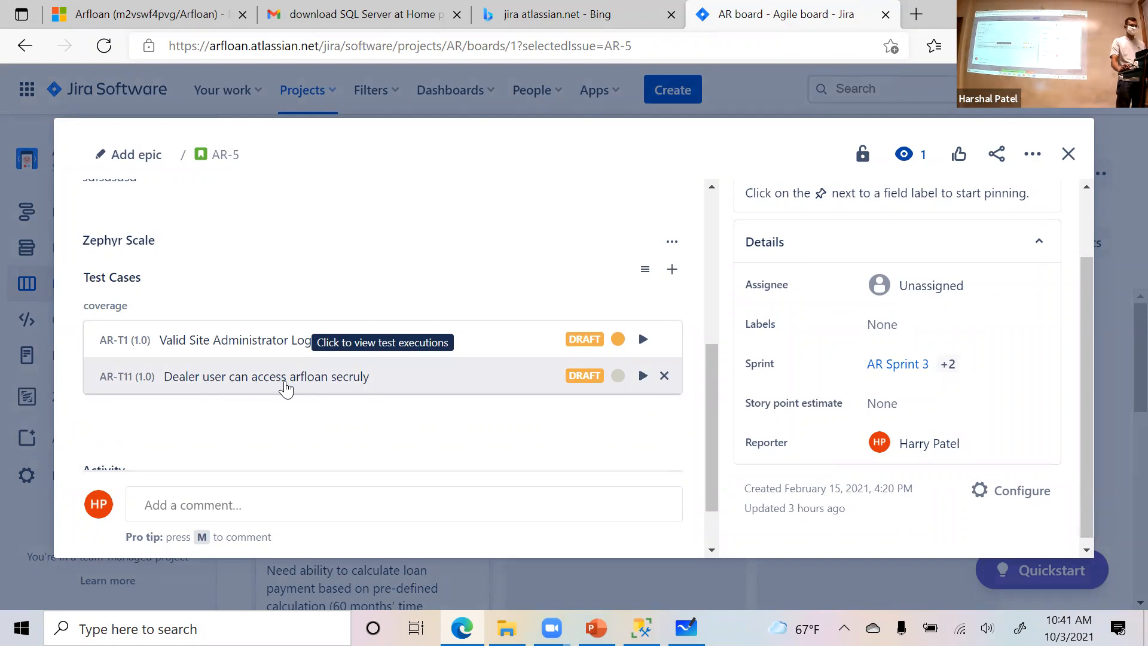
scroll(423, 357, up, 2)
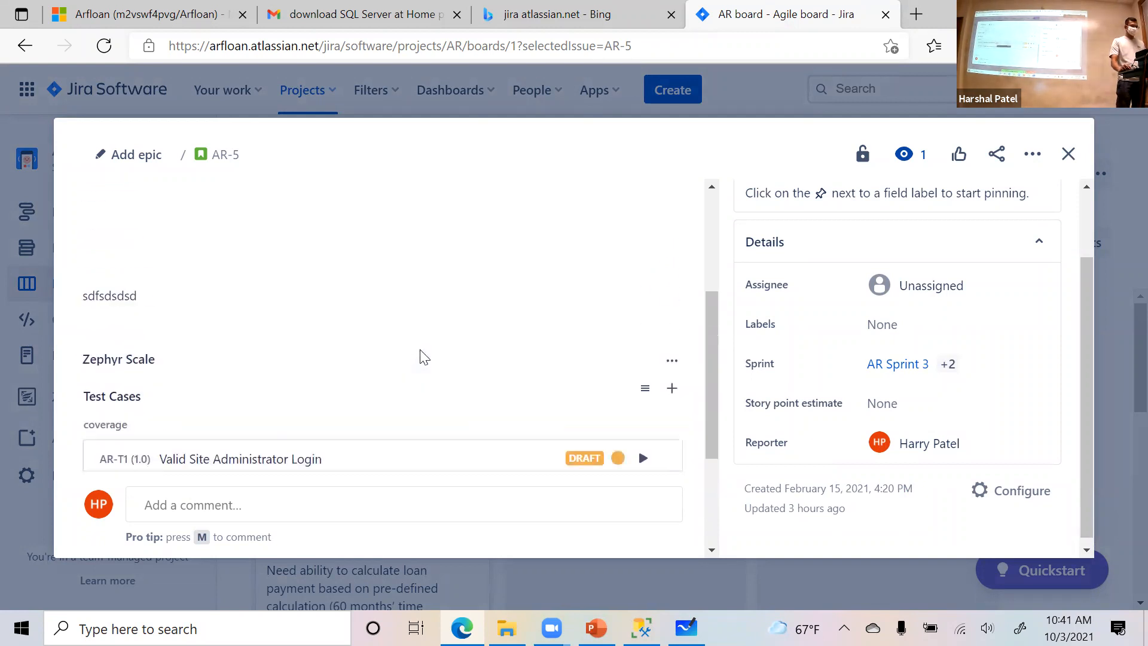
scroll(423, 357, up, 3)
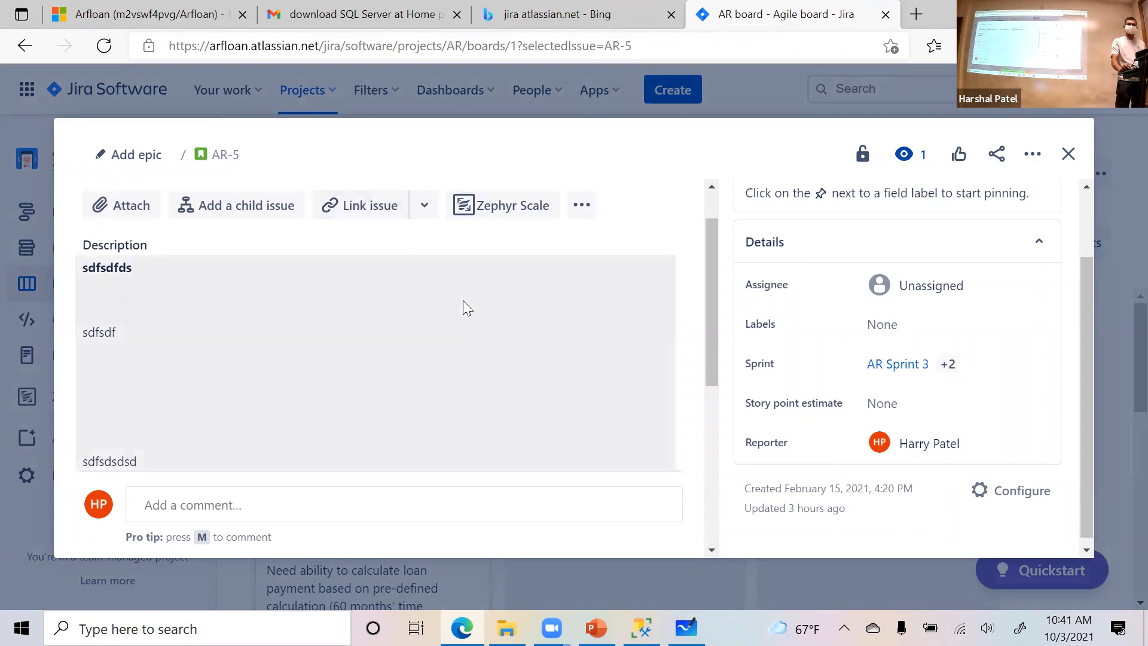
scroll(464, 302, down, 5)
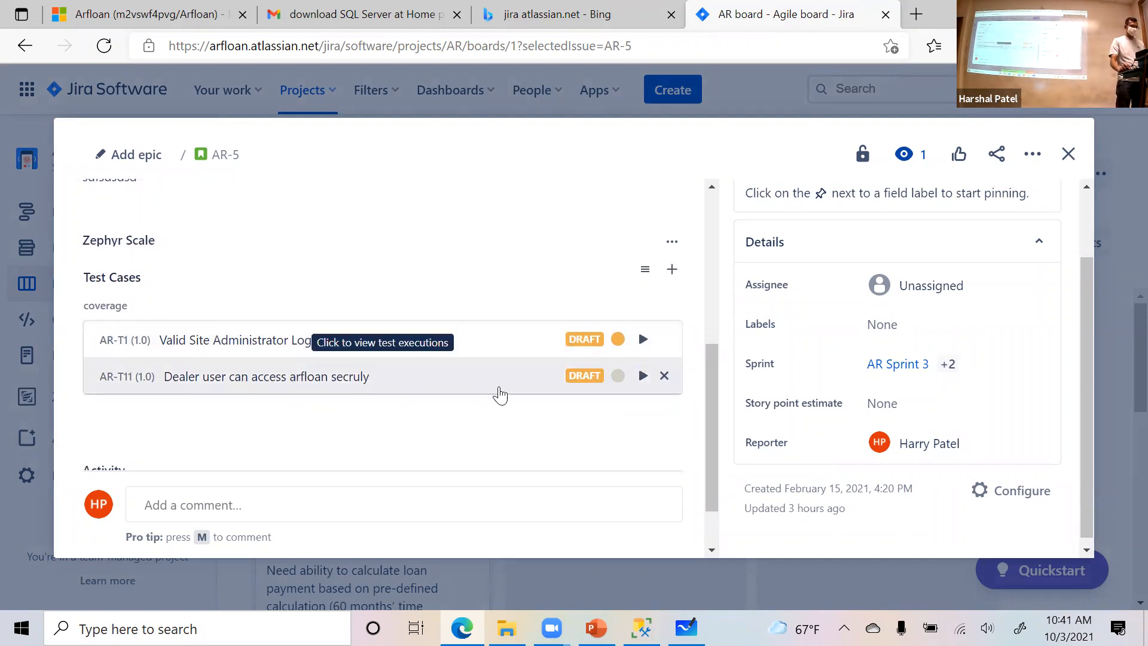
click(644, 376)
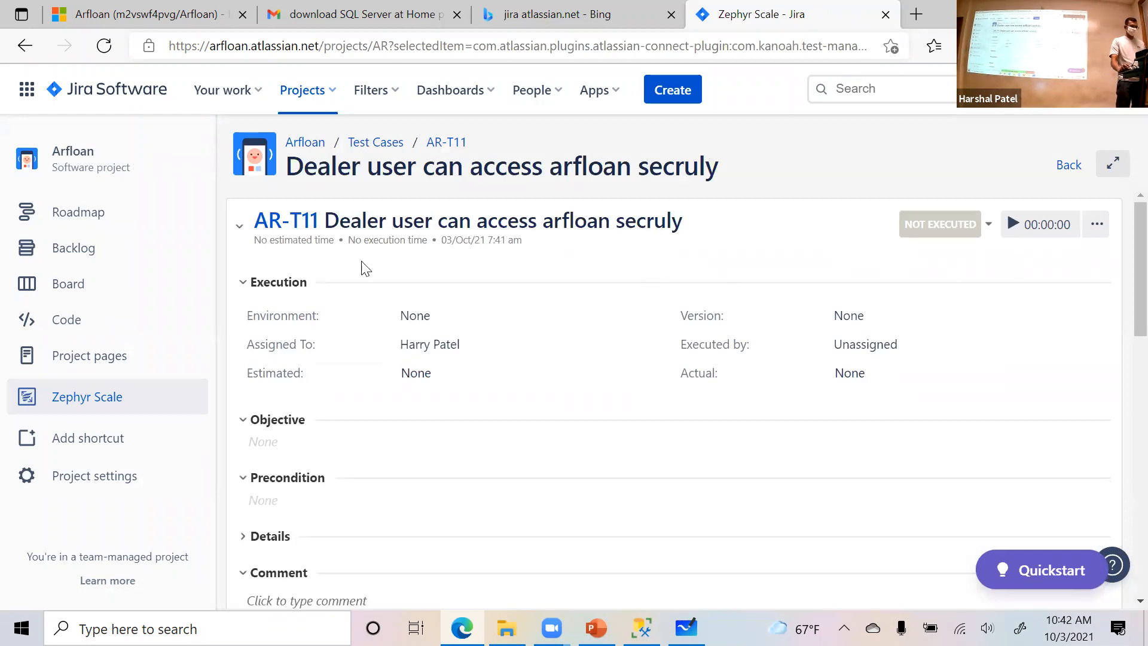
- Look over the AR-T11 execution's fields and test script, and start its execution timer
scroll(604, 335, down, 3)
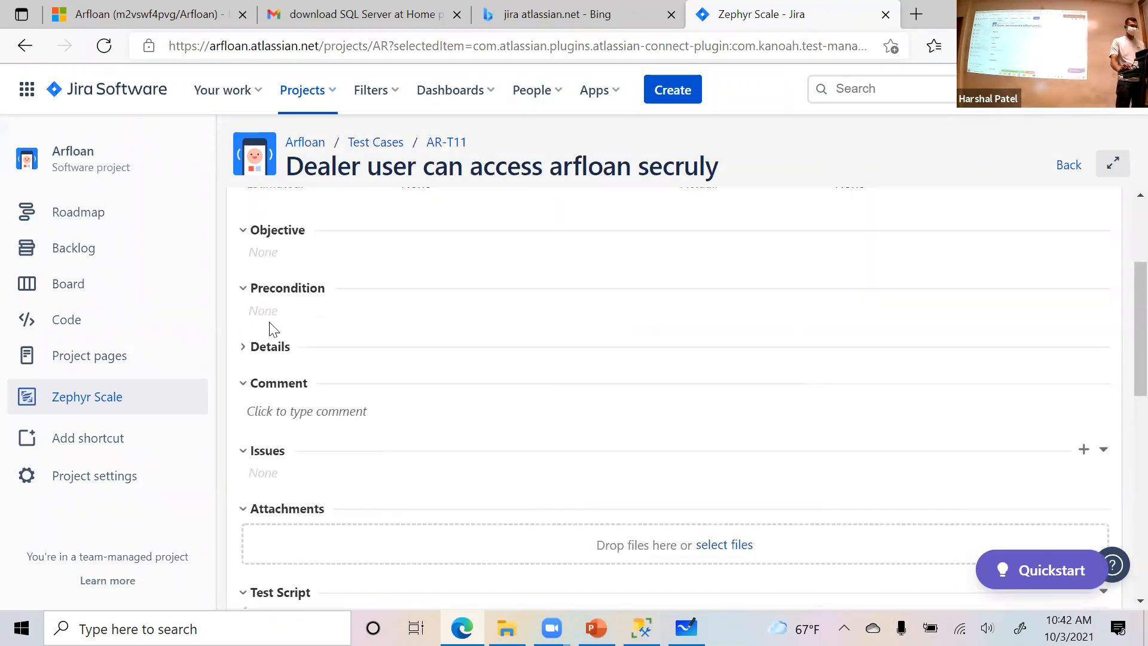
scroll(400, 392, down, 2)
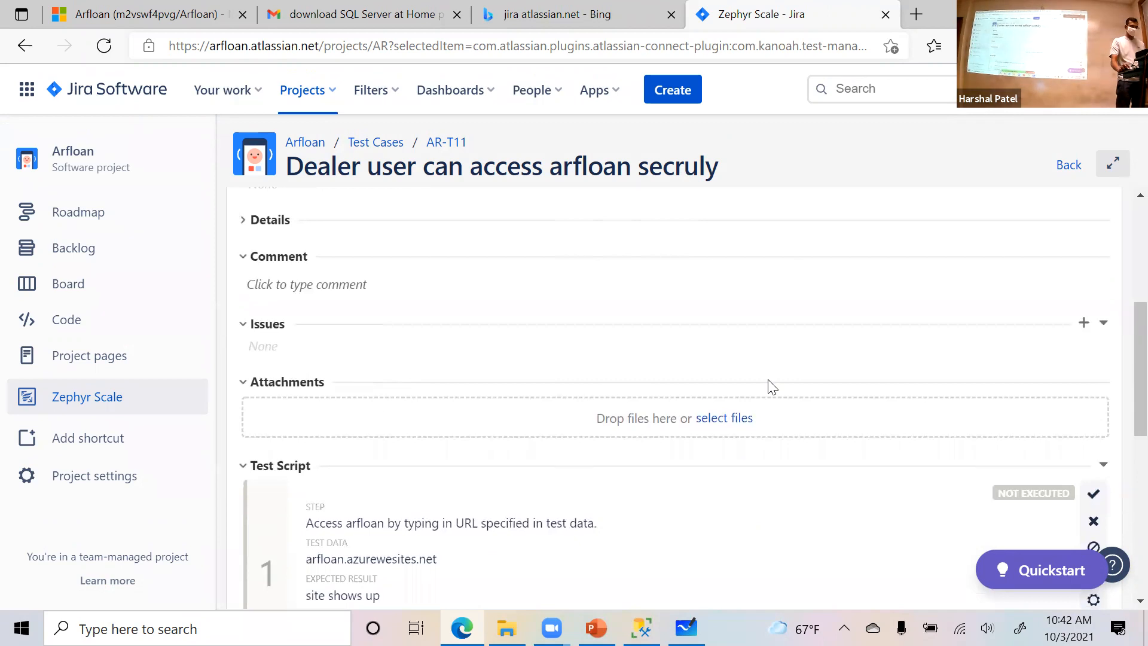
scroll(771, 383, up, 5)
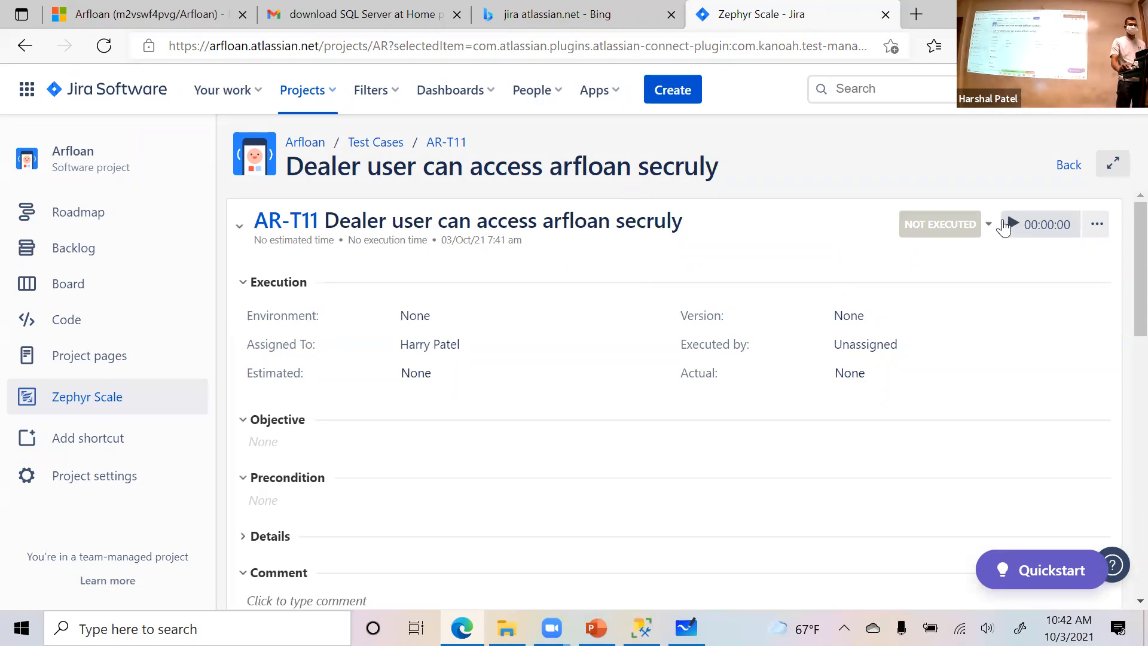
scroll(948, 366, down, 3)
scroll(967, 364, up, 5)
click(1016, 232)
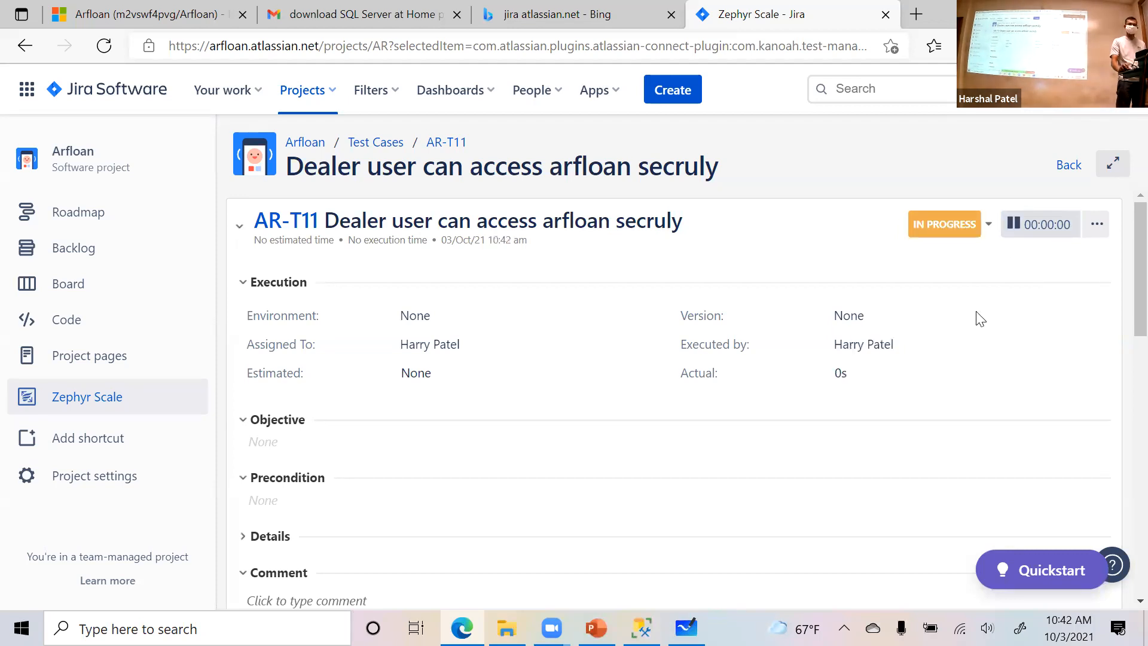
- Mark steps 1 and 2 of the executed test script as Pass
scroll(981, 319, down, 7)
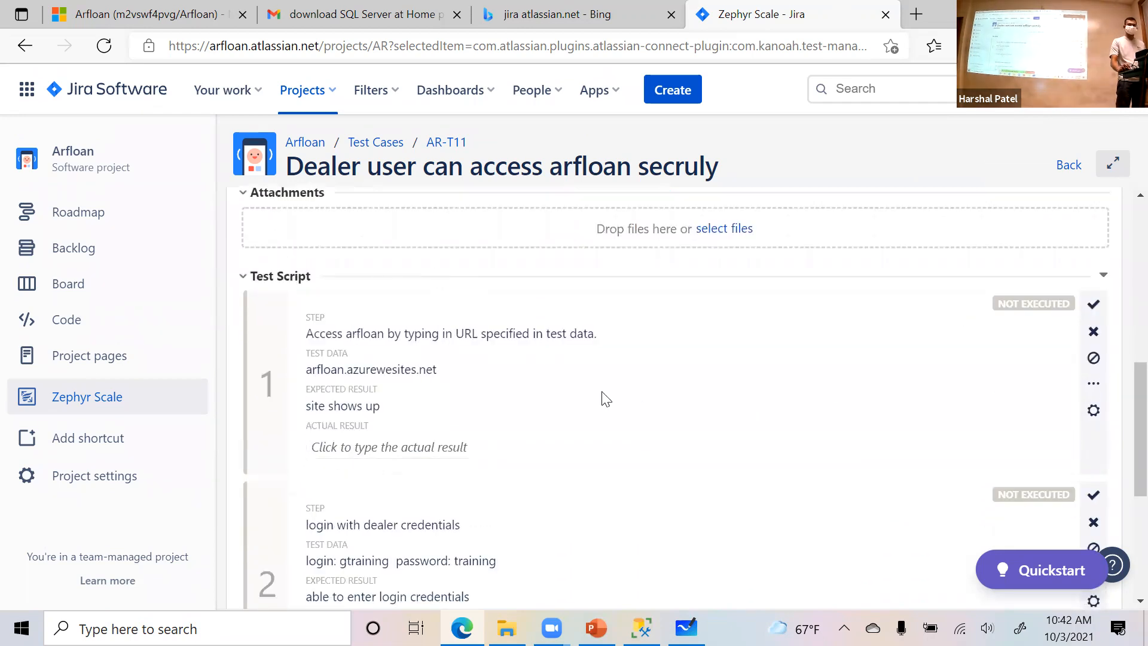
click(1094, 306)
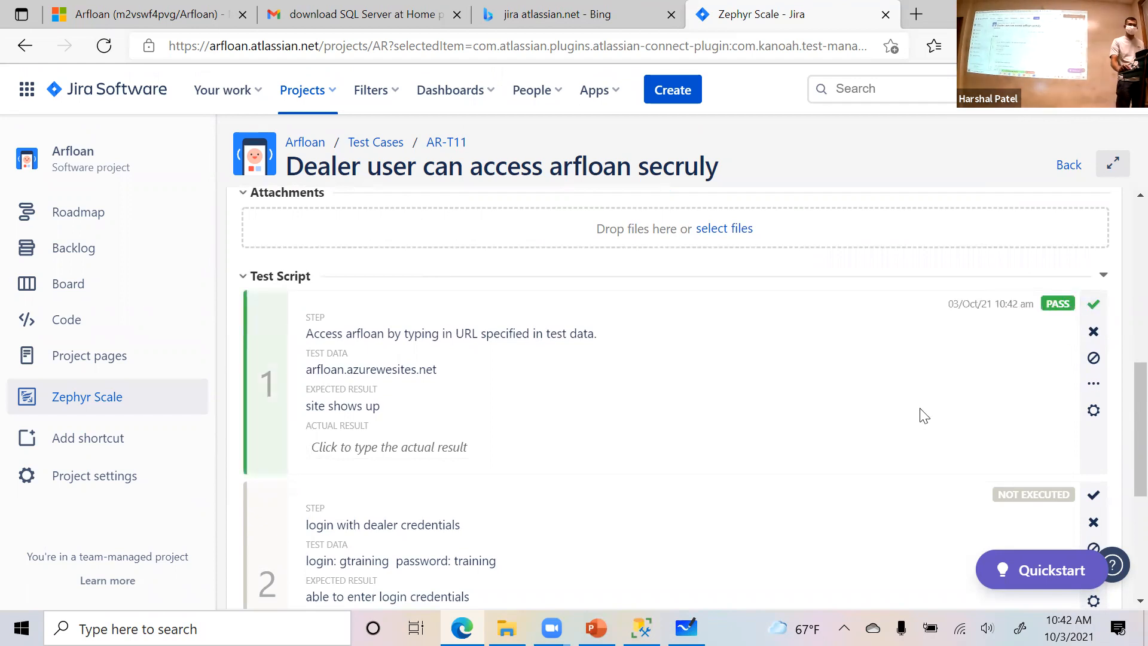
scroll(892, 417, down, 3)
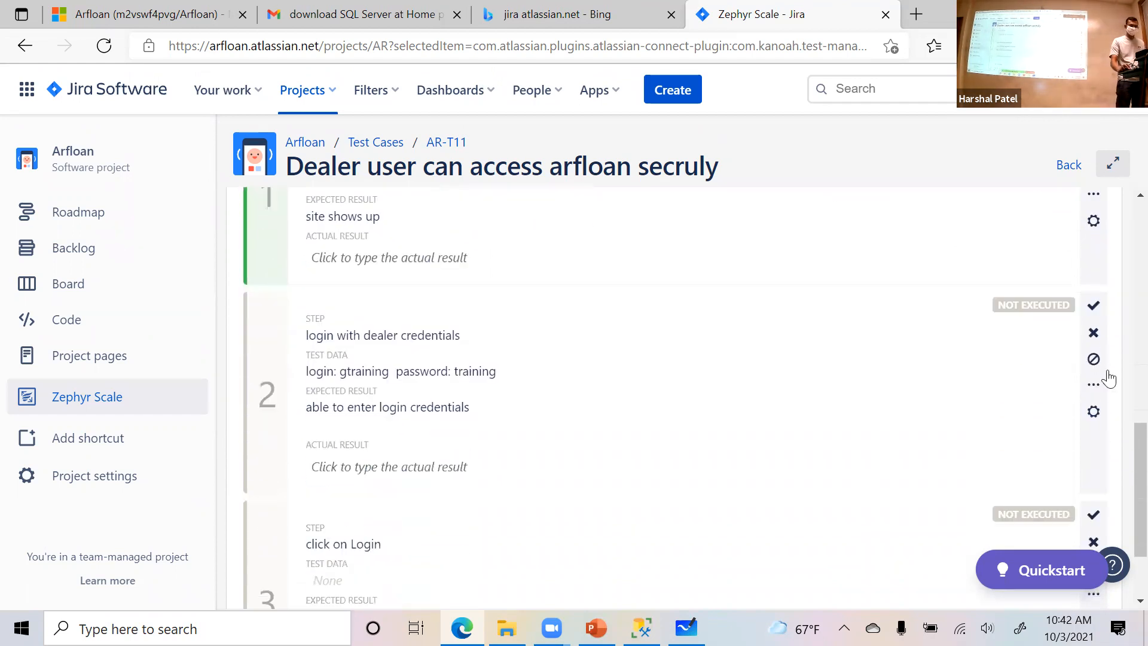
click(1094, 306)
- Copy step 2's expected result "able to enter login credentials" into its actual result
scroll(1056, 388, down, 2)
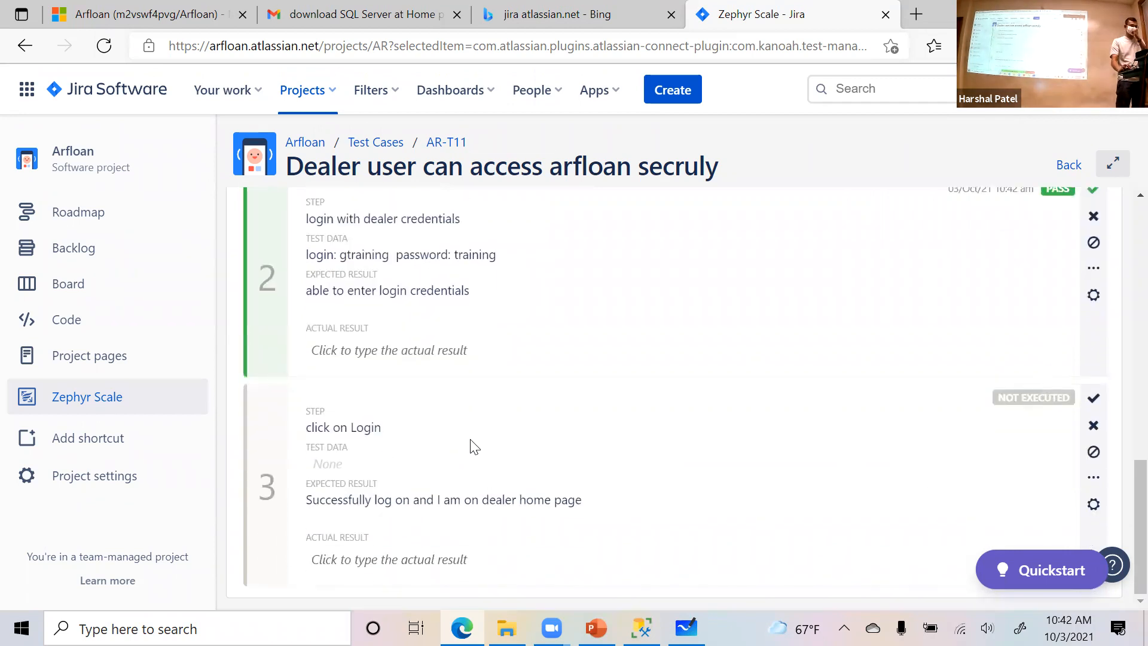
click(457, 353)
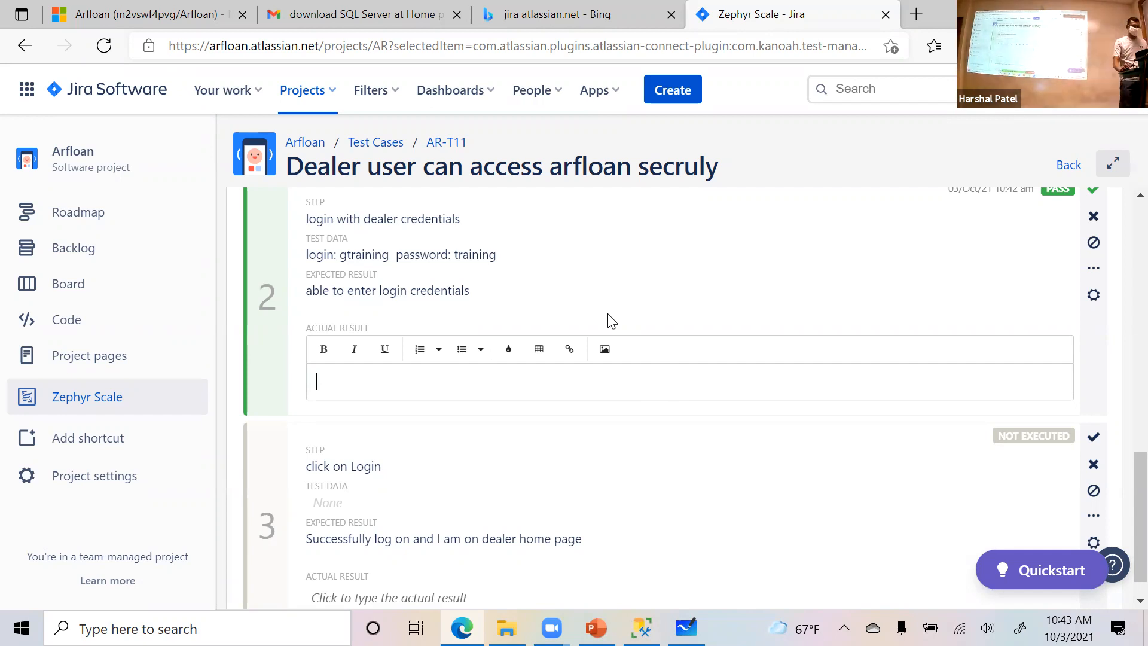
drag(479, 289, 304, 301)
key(ctrl+c)
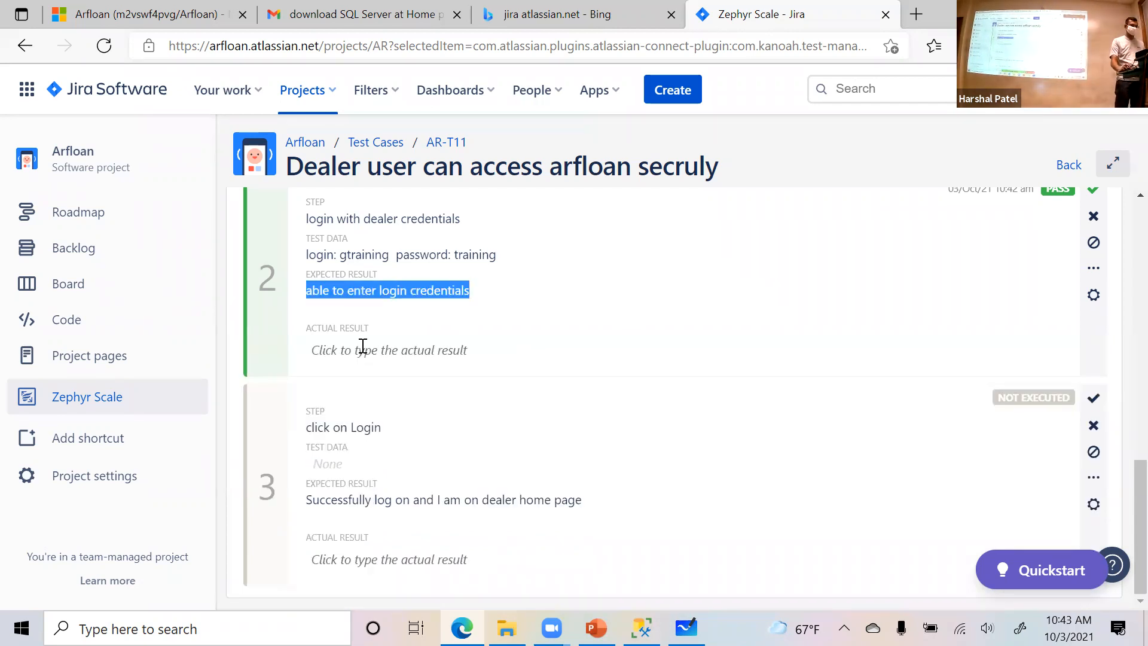
click(385, 351)
key(ctrl+v)
- Copy step 1's expected result "site shows up" into its actual result
scroll(477, 389, up, 5)
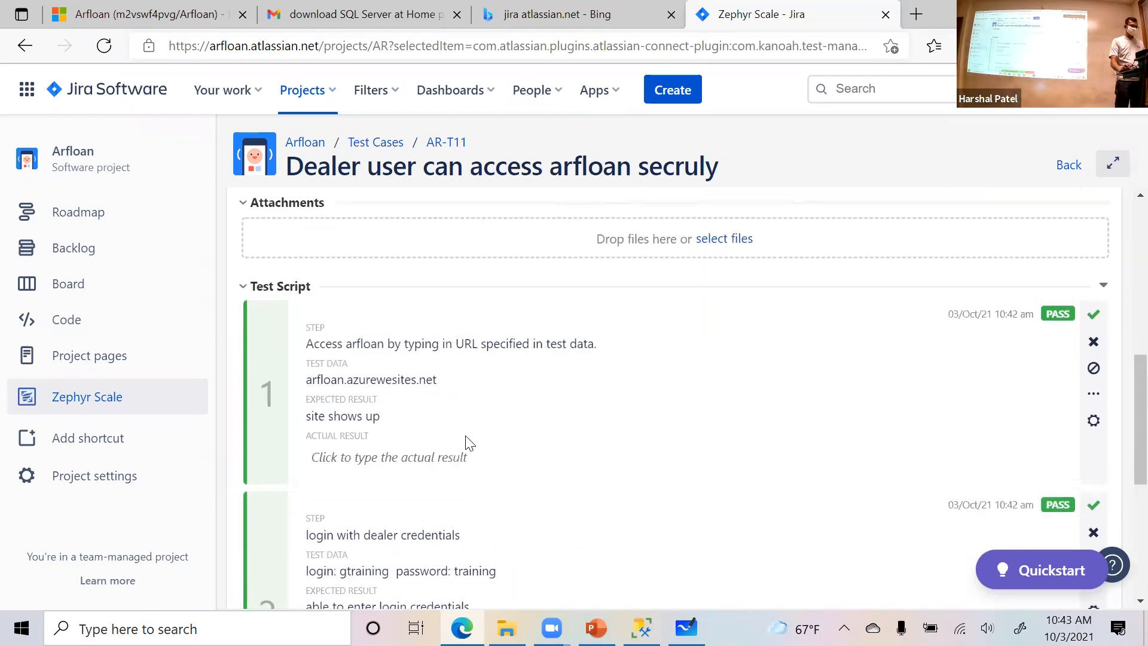
drag(383, 417, 297, 418)
key(ctrl+c)
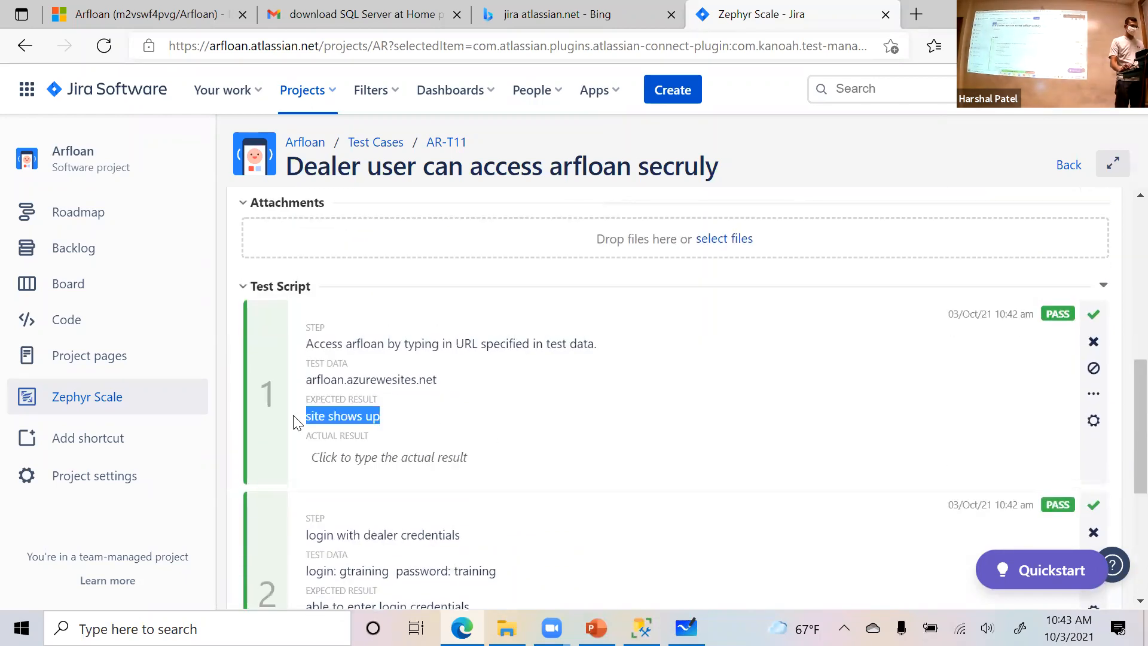
click(372, 458)
key(ctrl+v)
- Mark step 3, "click on Login", as Pass and check the overall execution status
scroll(523, 455, down, 5)
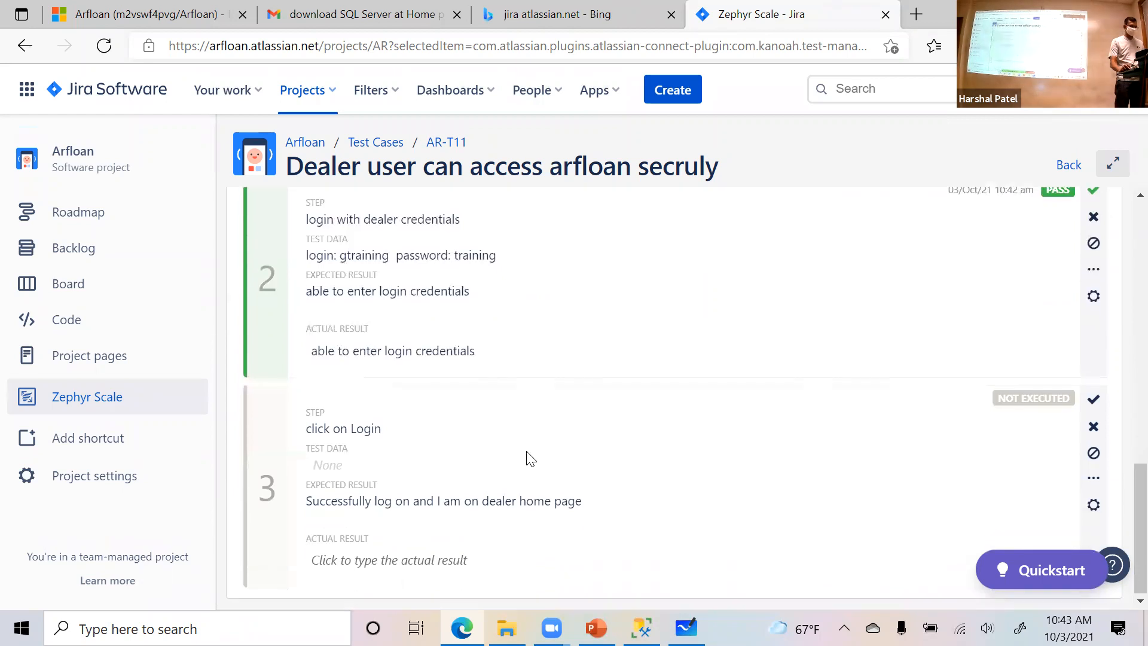
click(1093, 399)
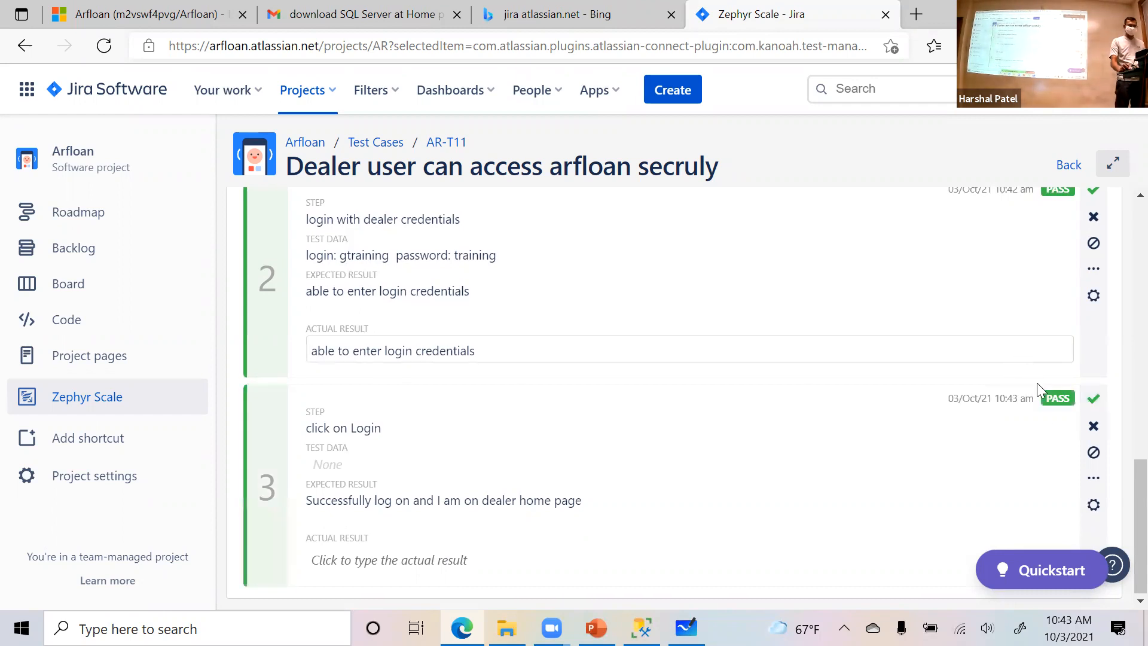
scroll(1041, 394, up, 6)
scroll(1046, 213, up, 6)
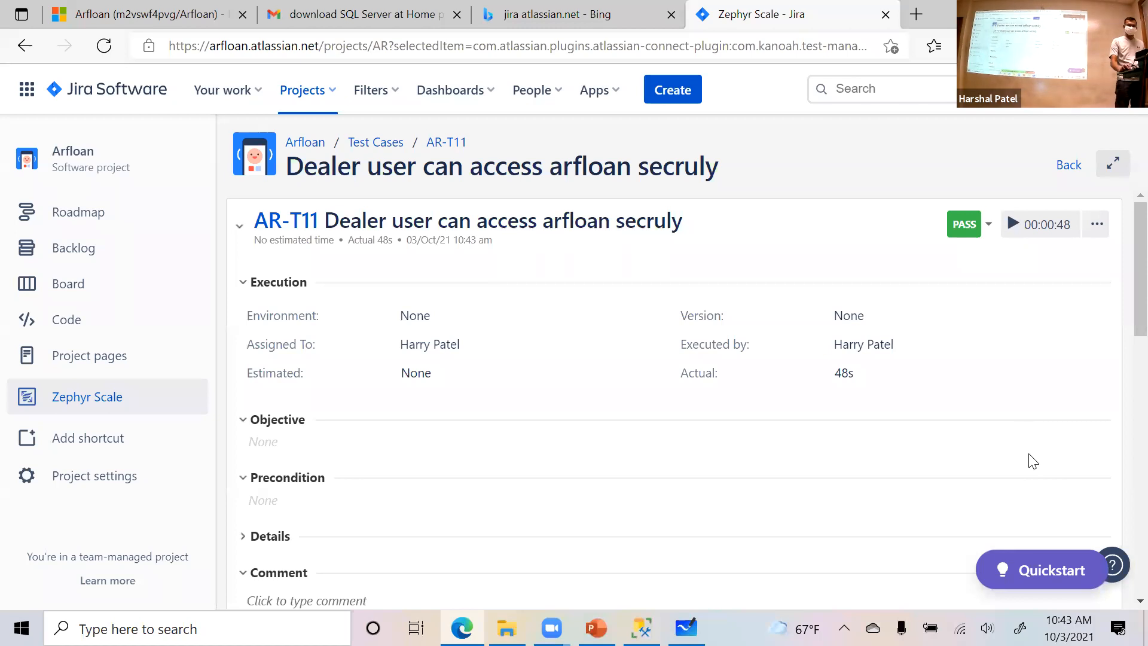
- Switch step 3's status between Blocked and Fail, leave it at Fail, and check the overall execution status
scroll(1029, 457, down, 10)
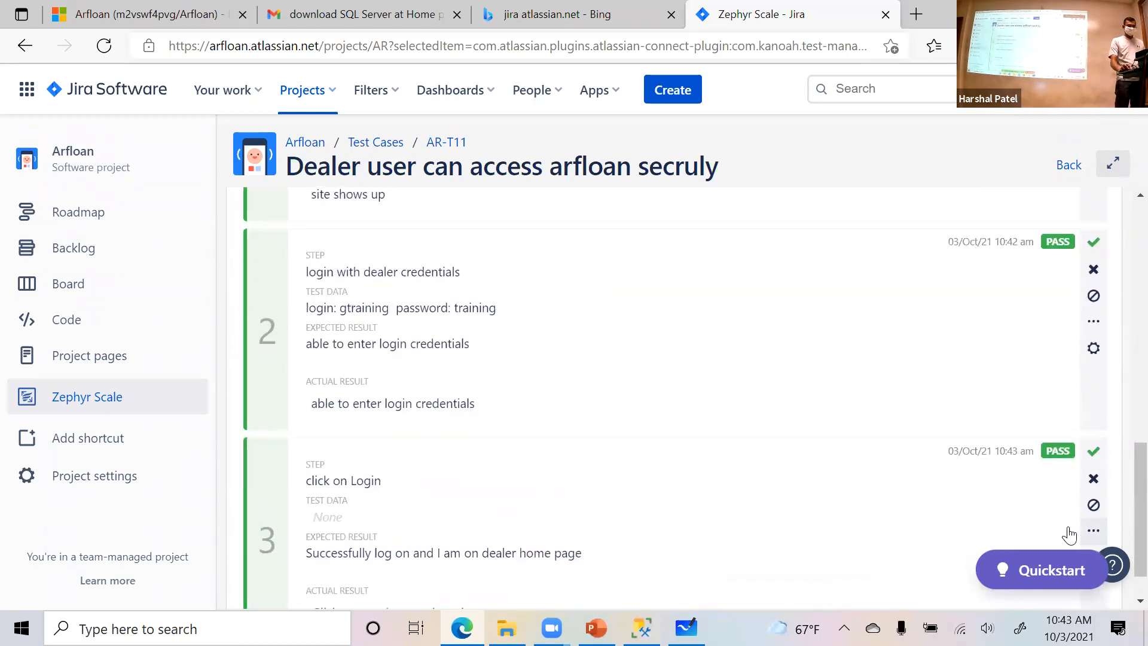
scroll(562, 520, down, 1)
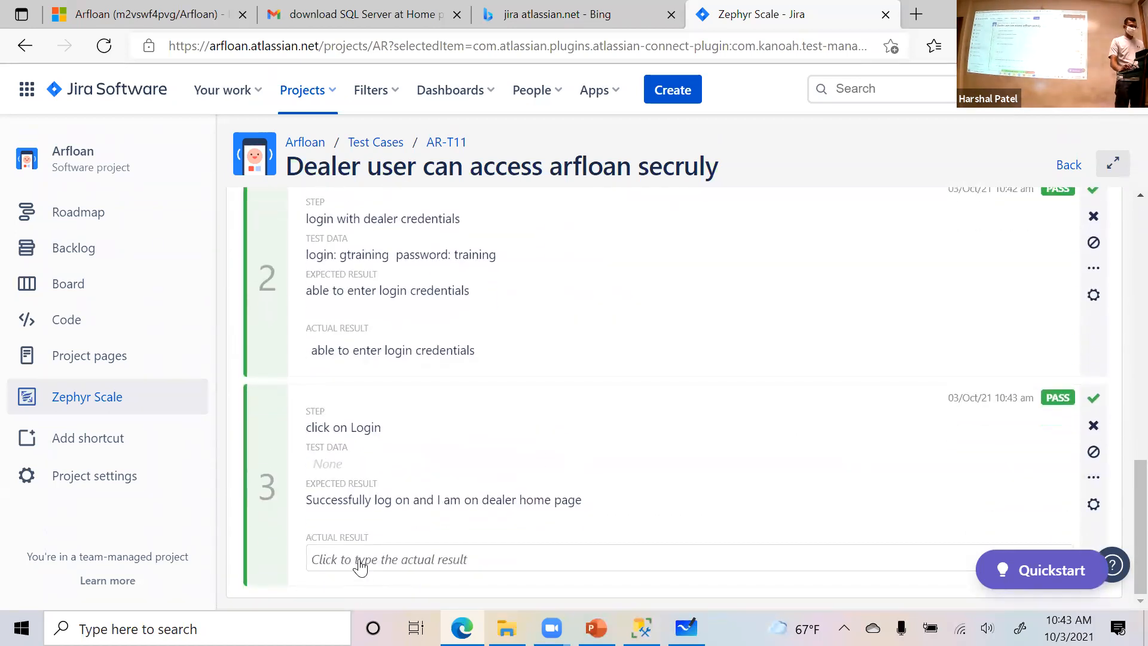
click(1093, 453)
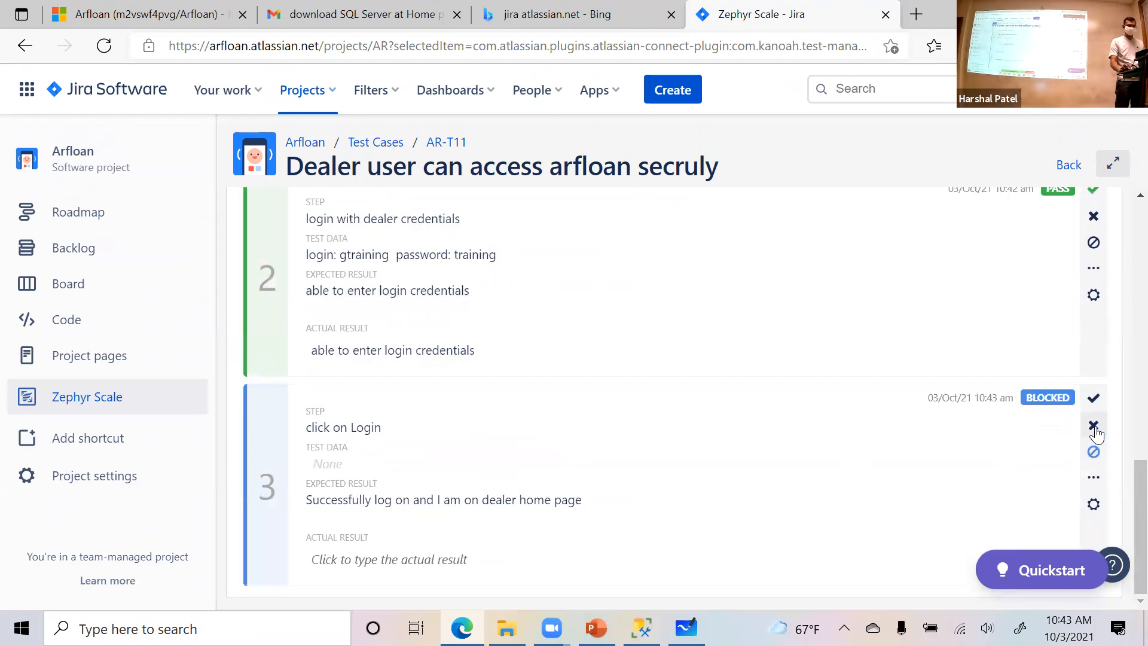
click(1093, 425)
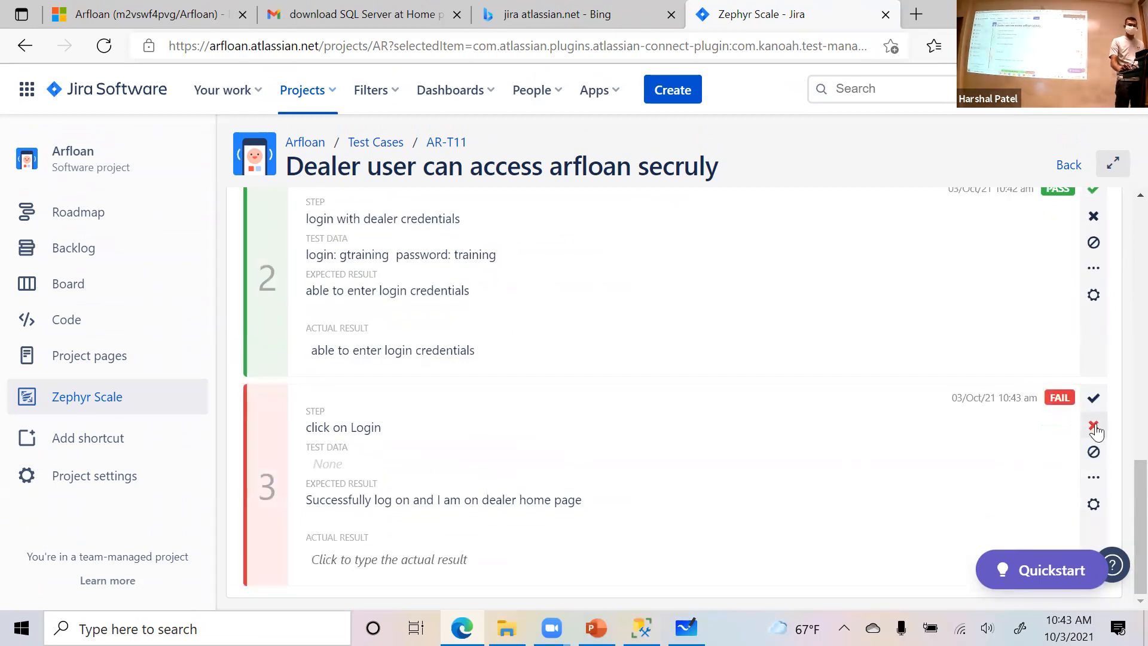
click(1095, 459)
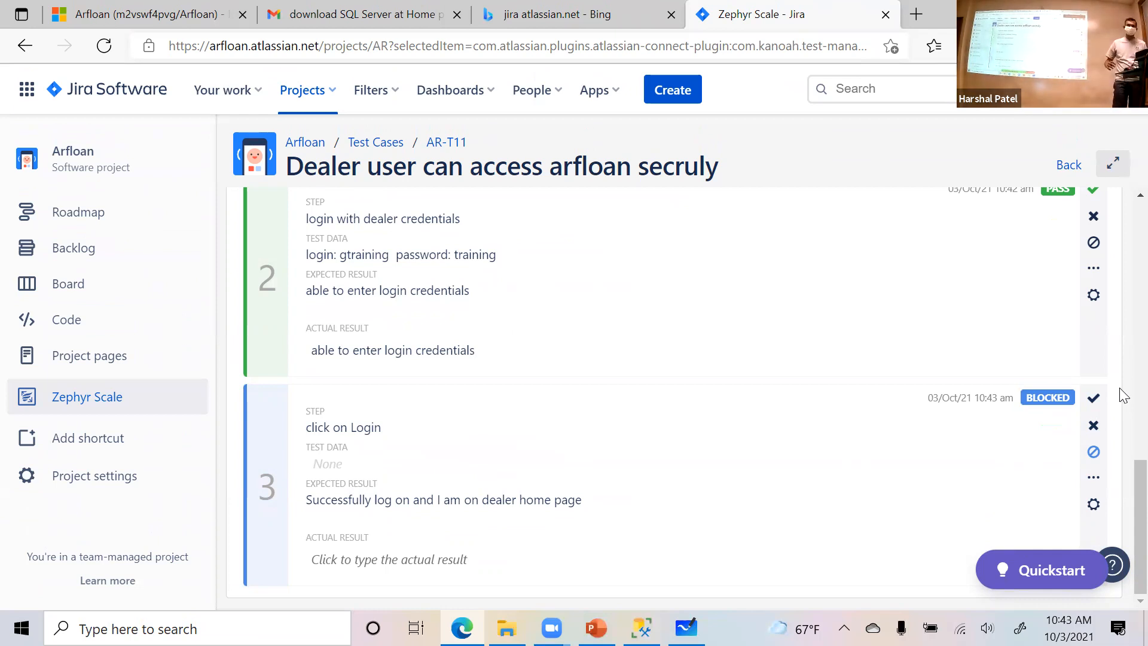
click(1098, 429)
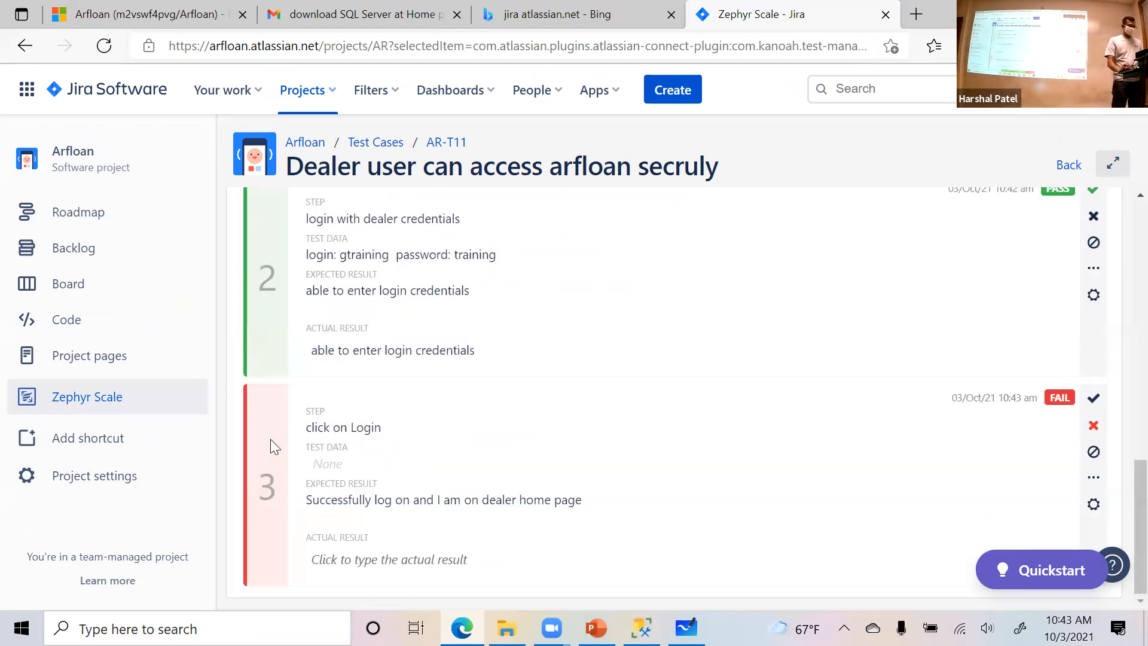
scroll(598, 326, up, 5)
scroll(601, 329, up, 8)
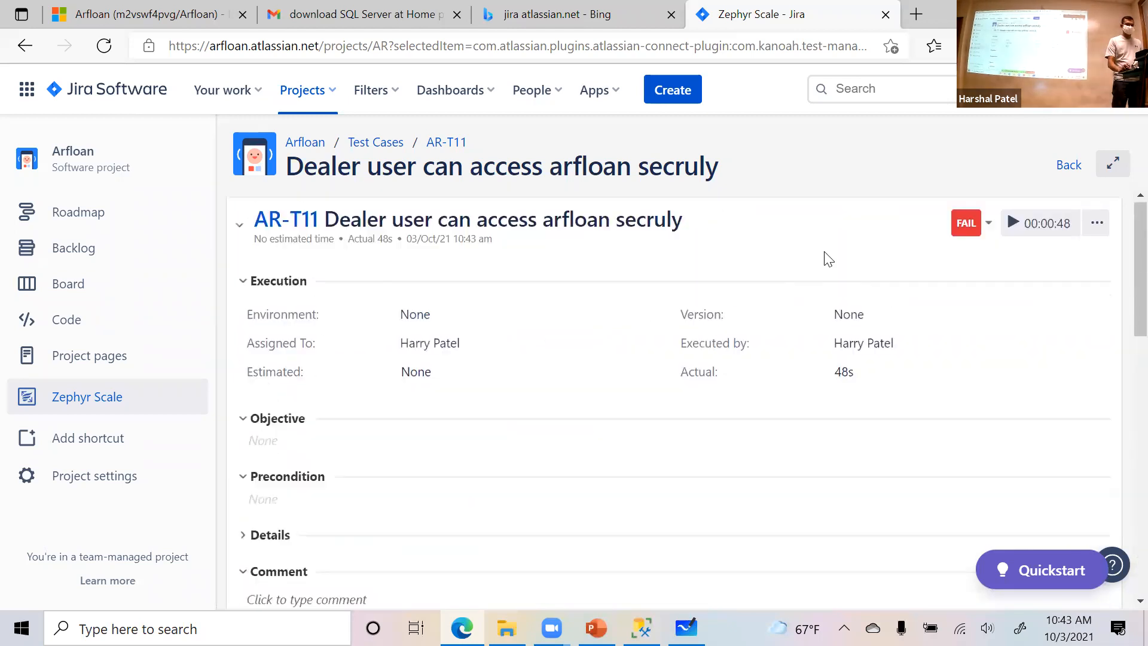
- Start a new issue from failed step 3, with type Bug and summary "Wrong home page displayed"
scroll(612, 418, down, 12)
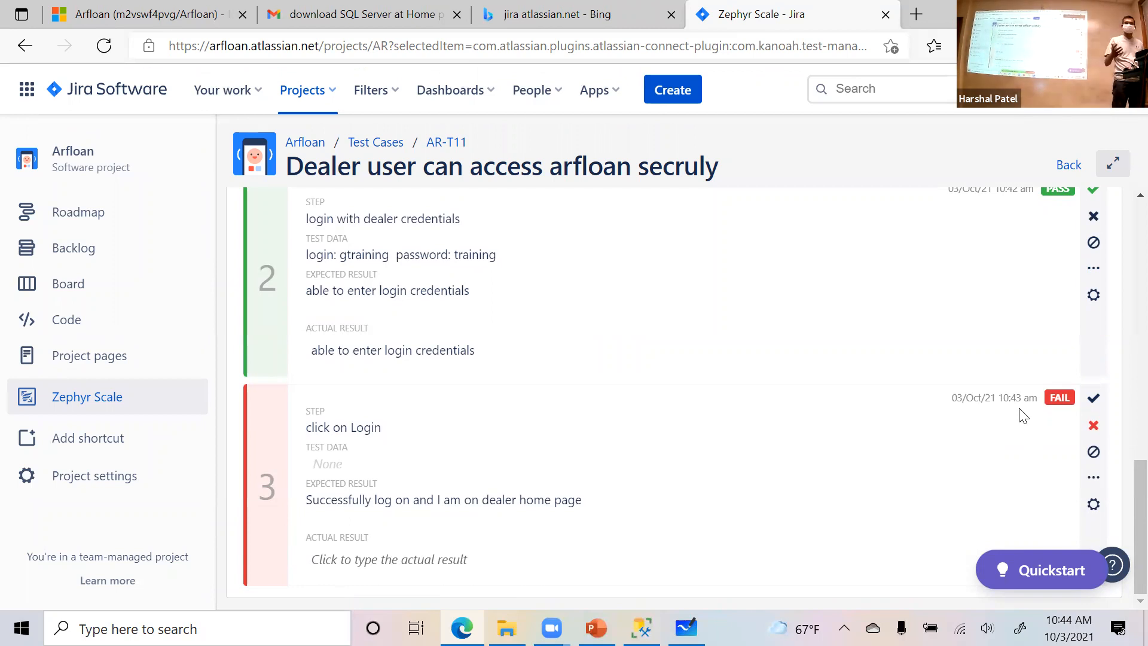
click(1098, 507)
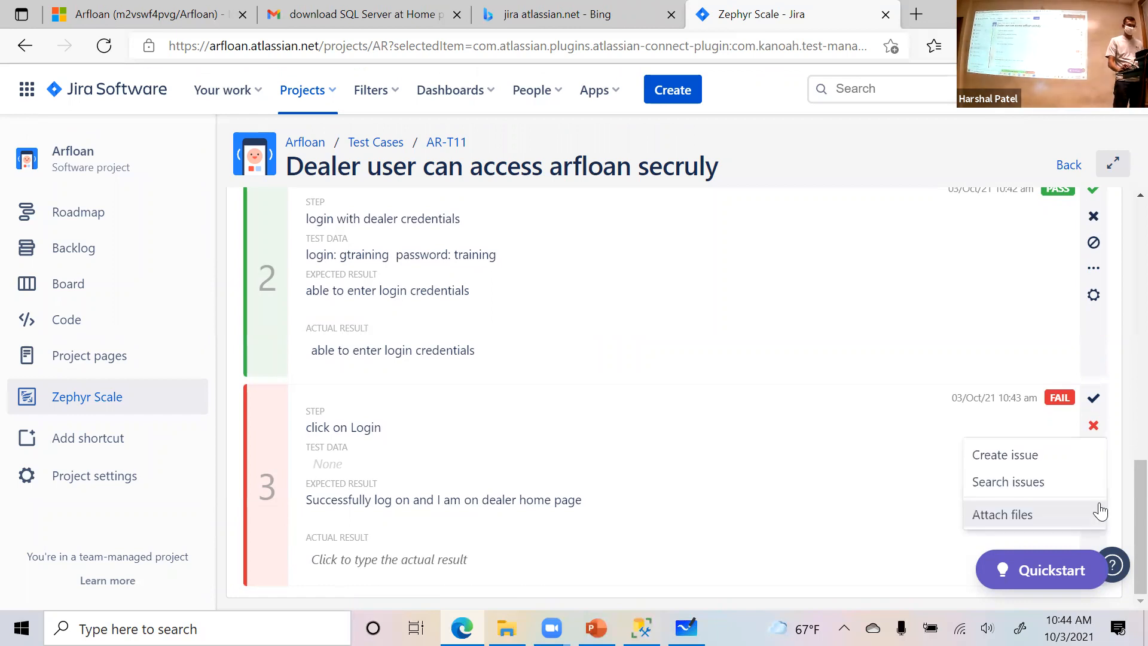
click(1017, 456)
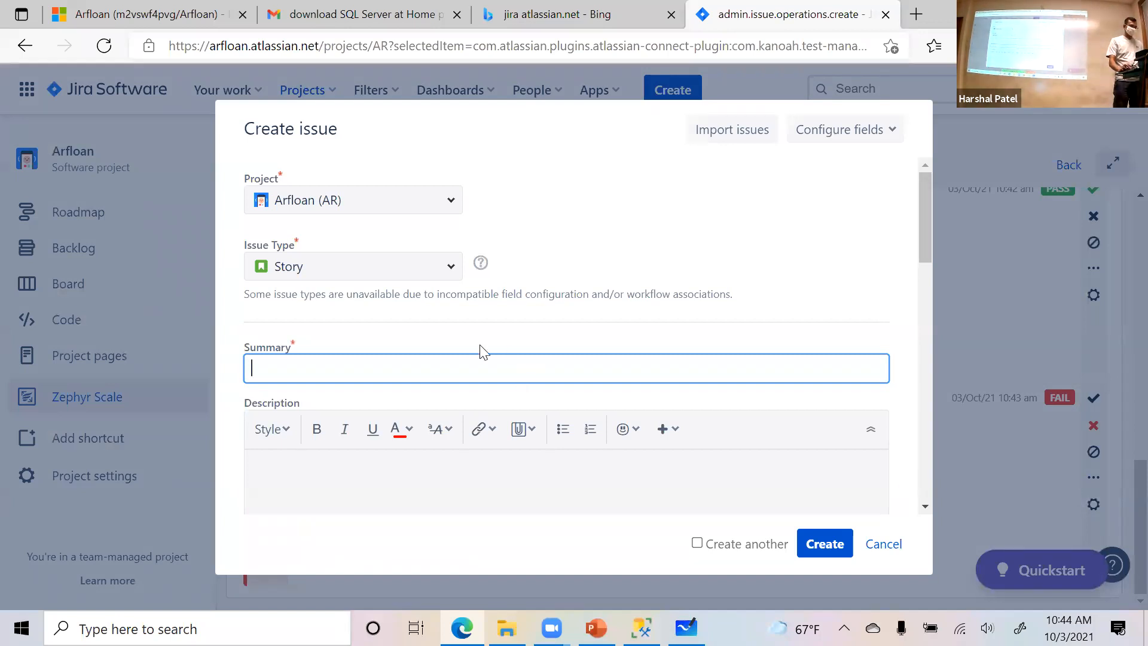
click(453, 271)
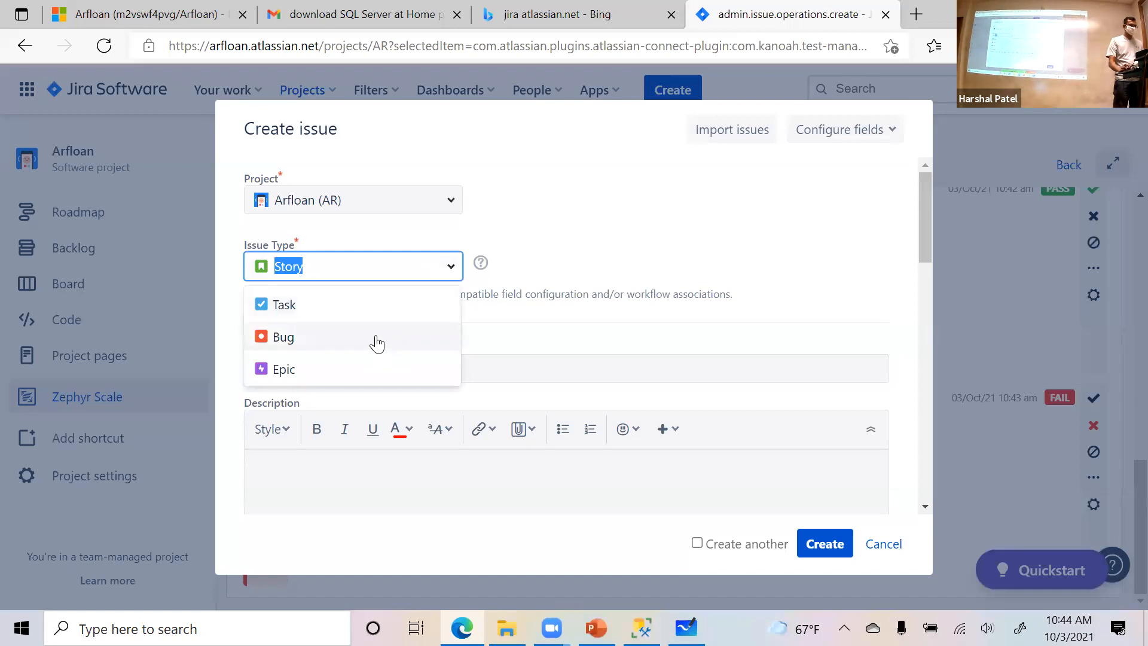
click(325, 347)
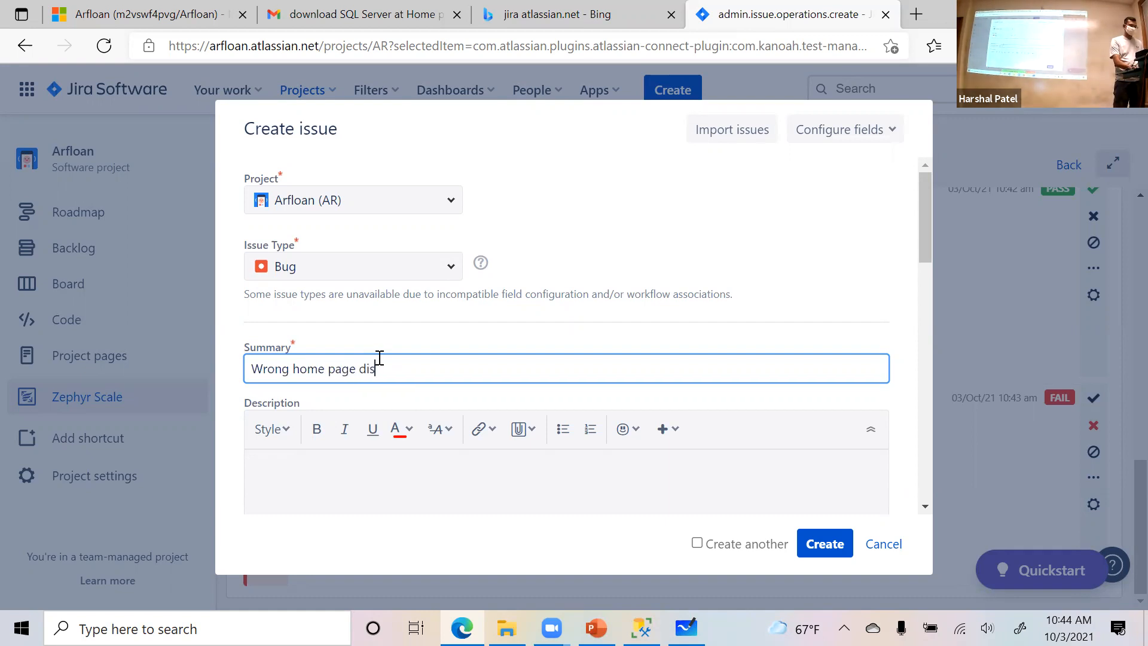
scroll(707, 365, down, 5)
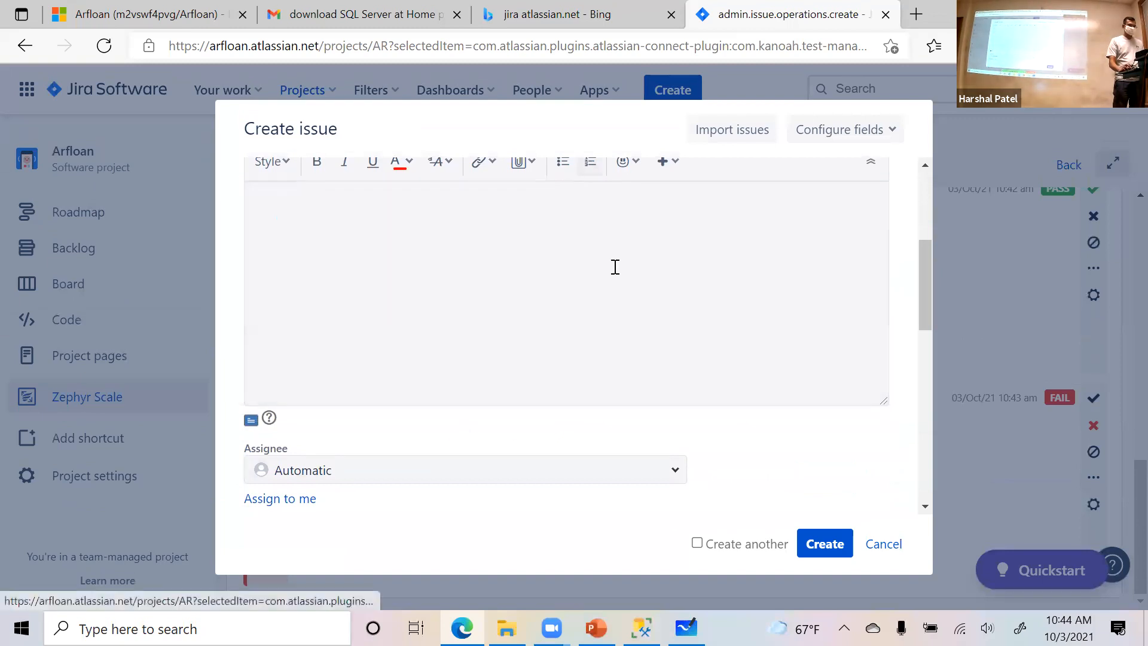
scroll(569, 336, up, 2)
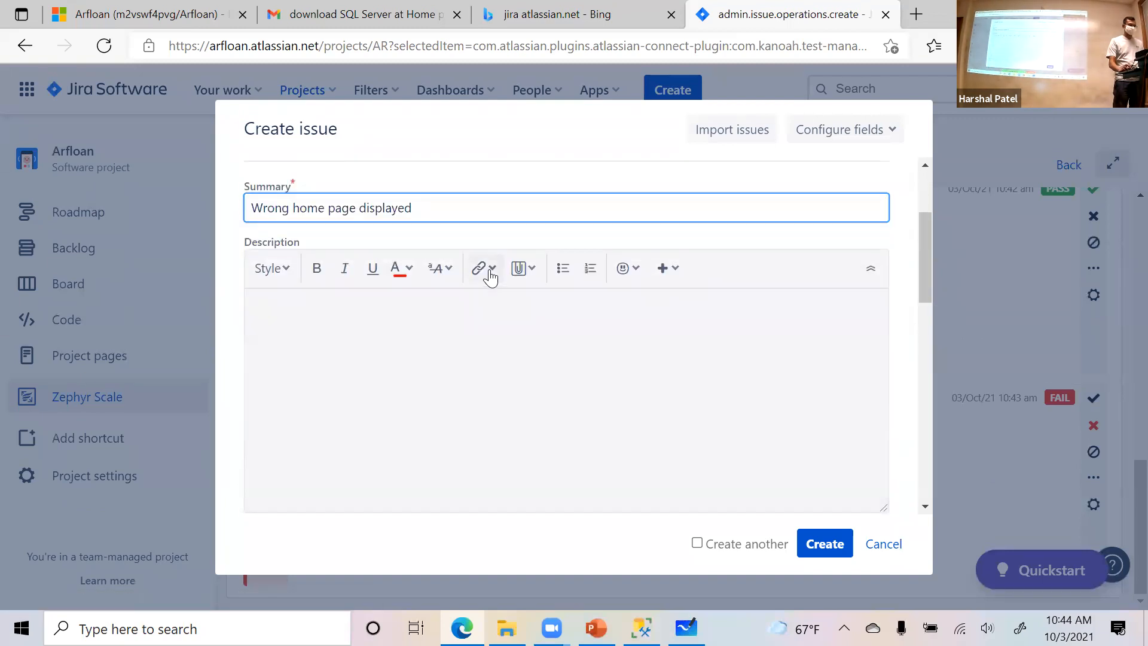
click(493, 322)
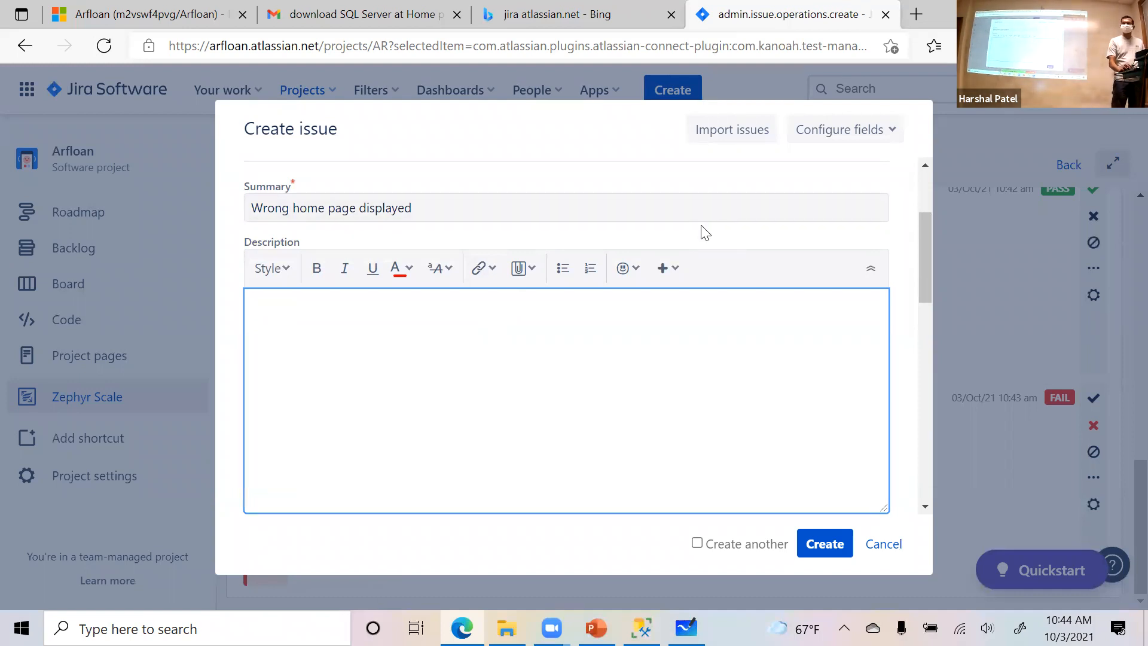
click(922, 10)
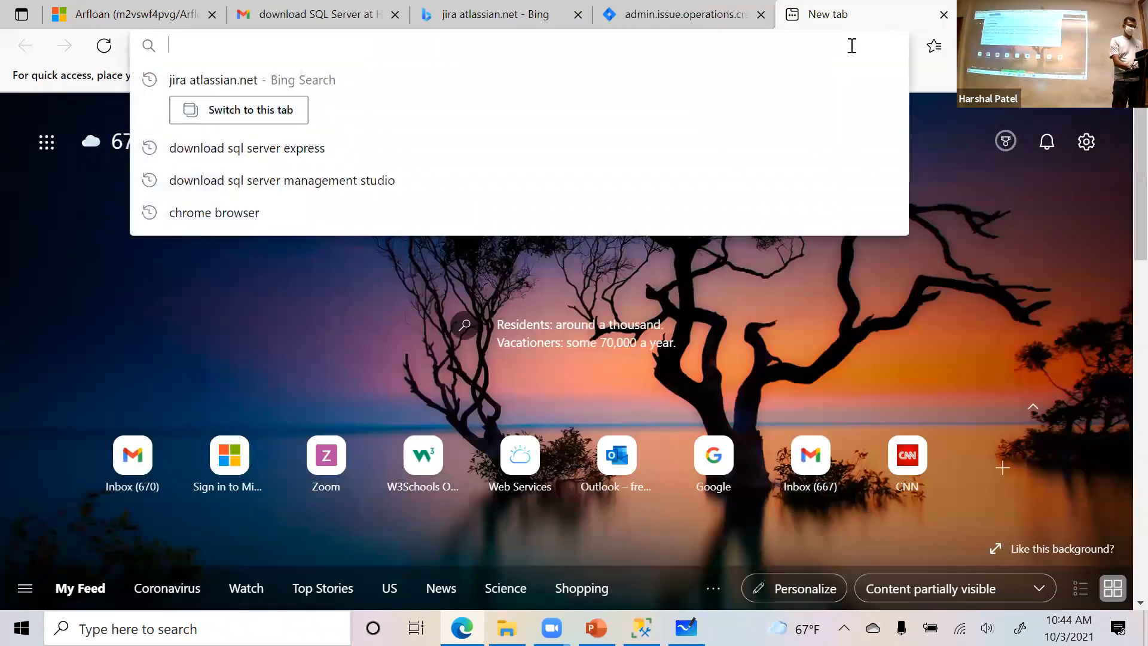
text(arfloan)
key(Return)
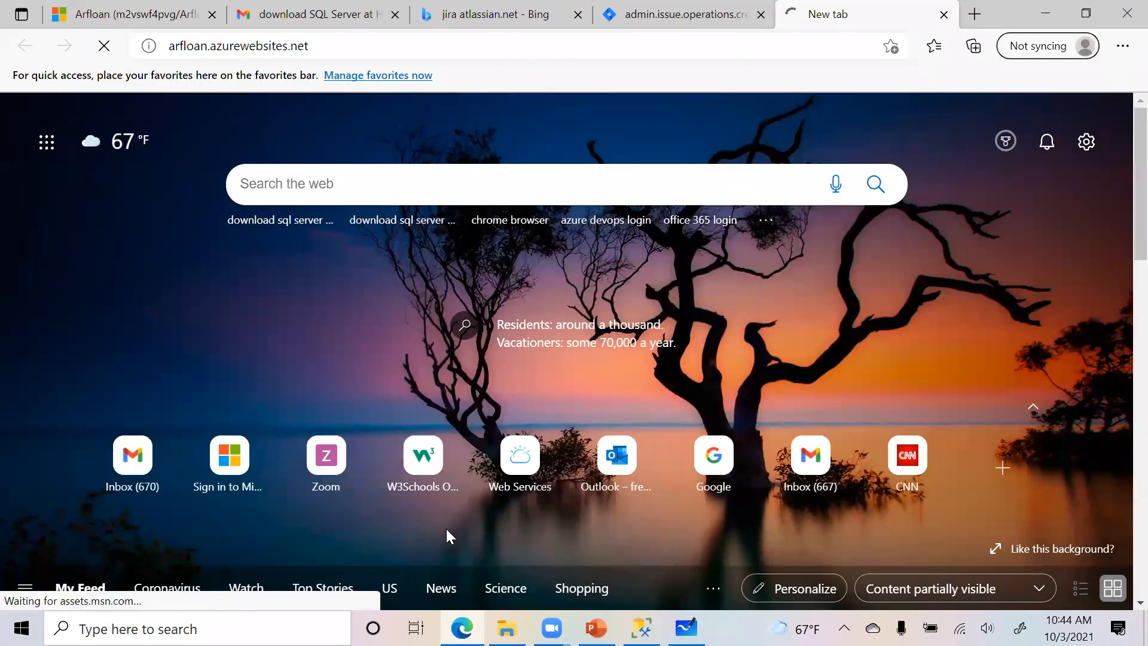
click(945, 16)
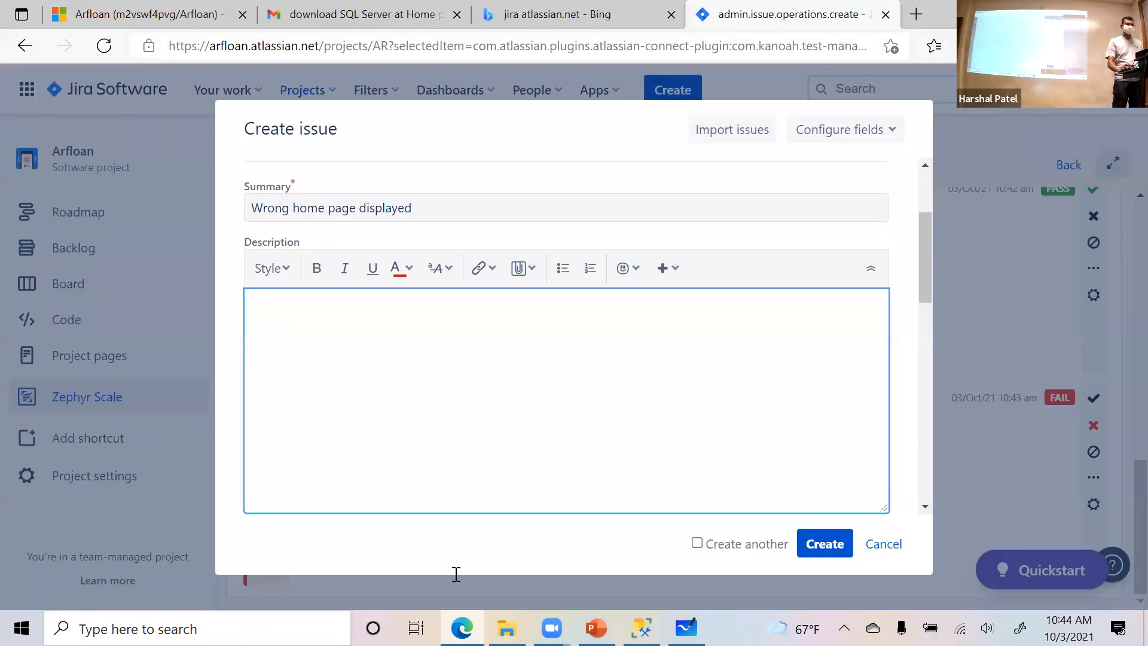
- Open Snipping Tool and capture a rectangular snip covering part of the Create issue dialog
key(super+s)
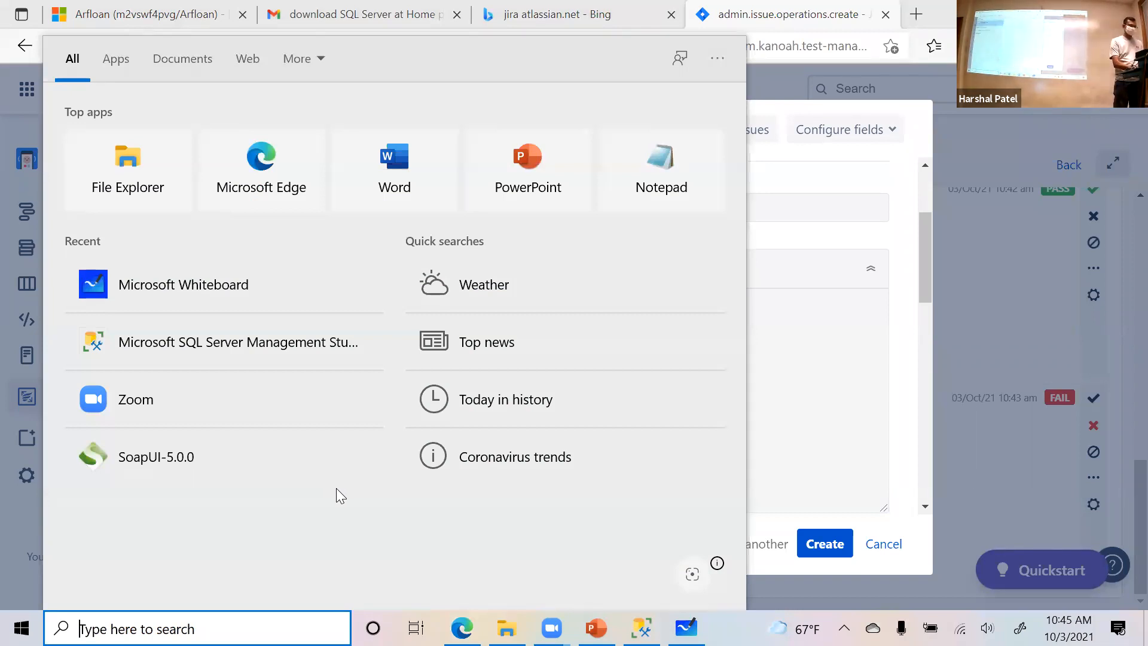
text(snipping)
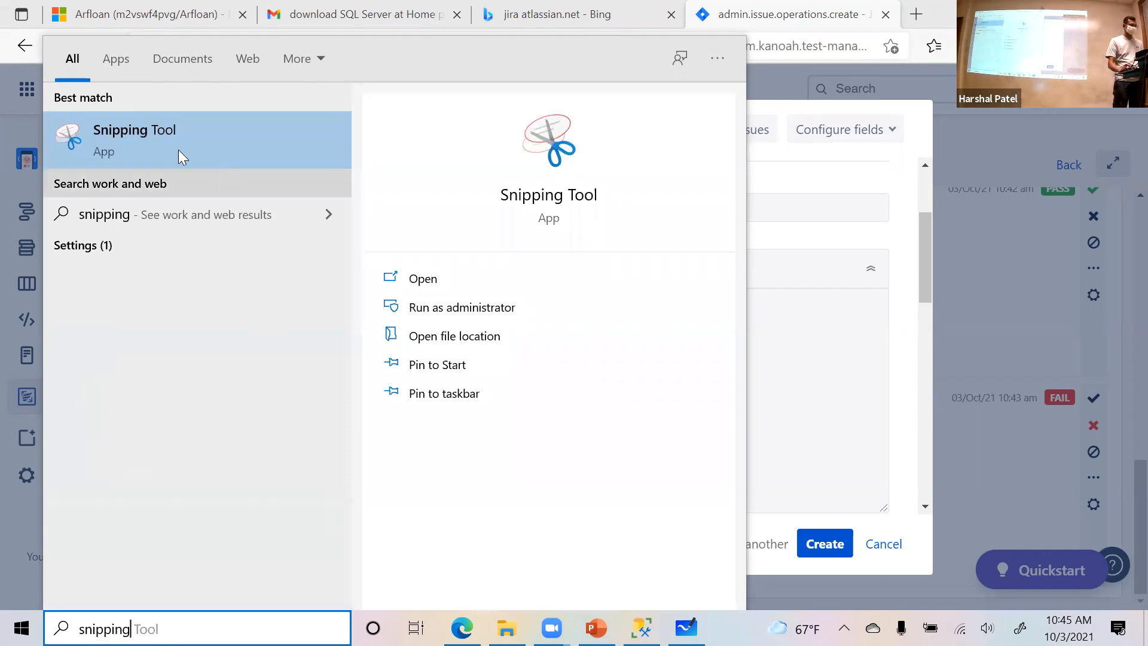
click(177, 152)
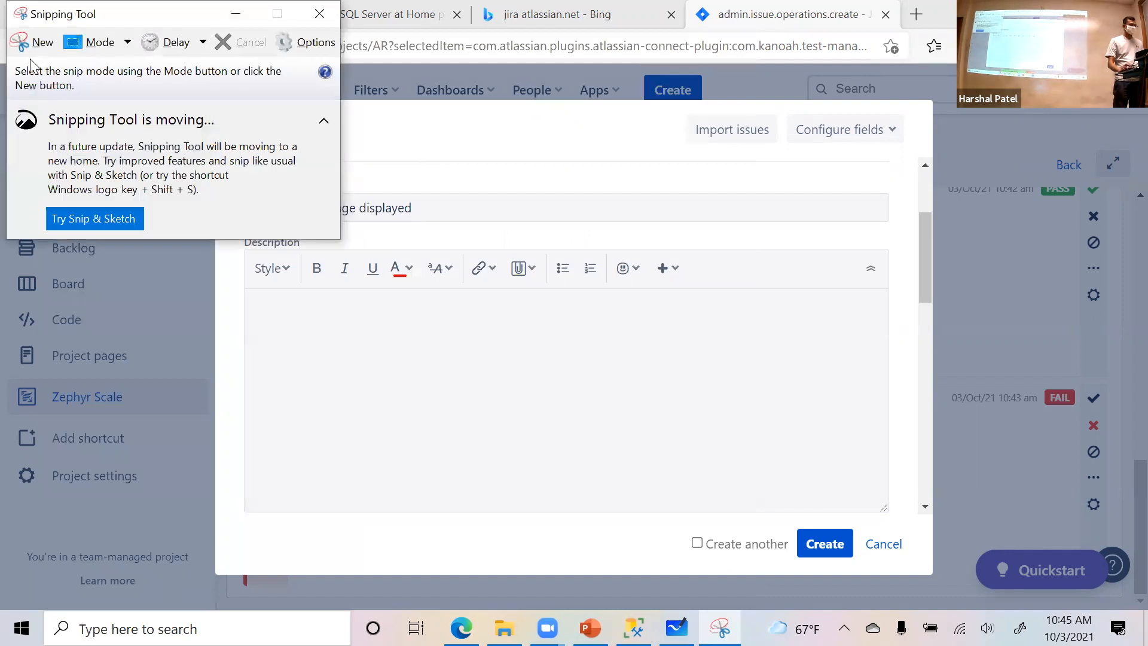
click(37, 52)
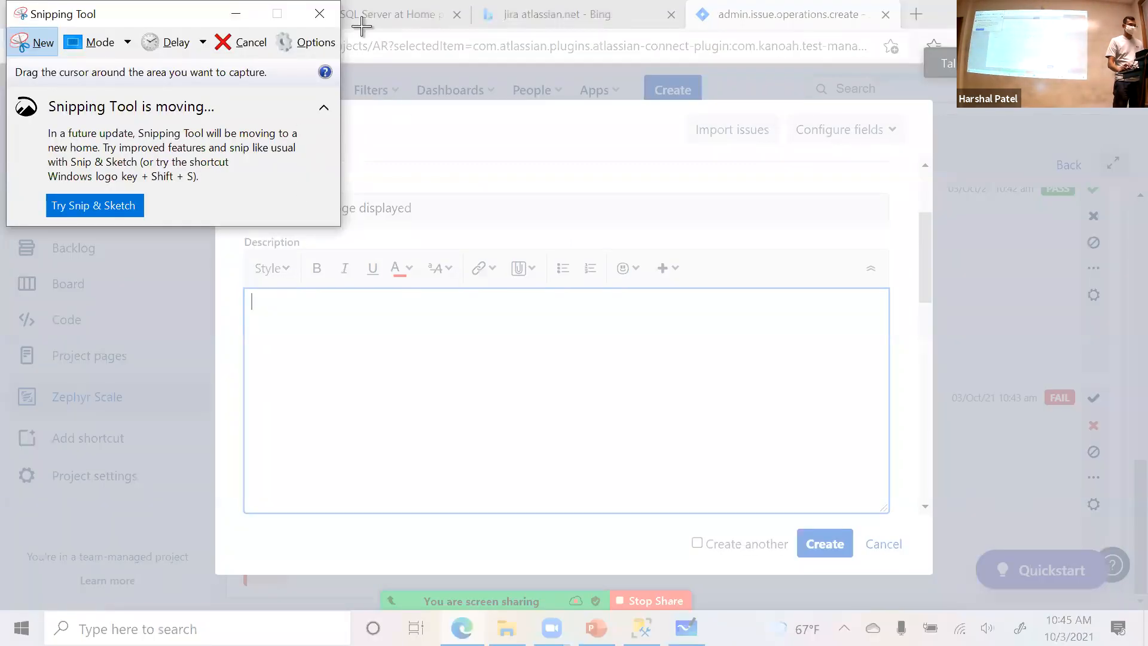
drag(361, 26, 1065, 354)
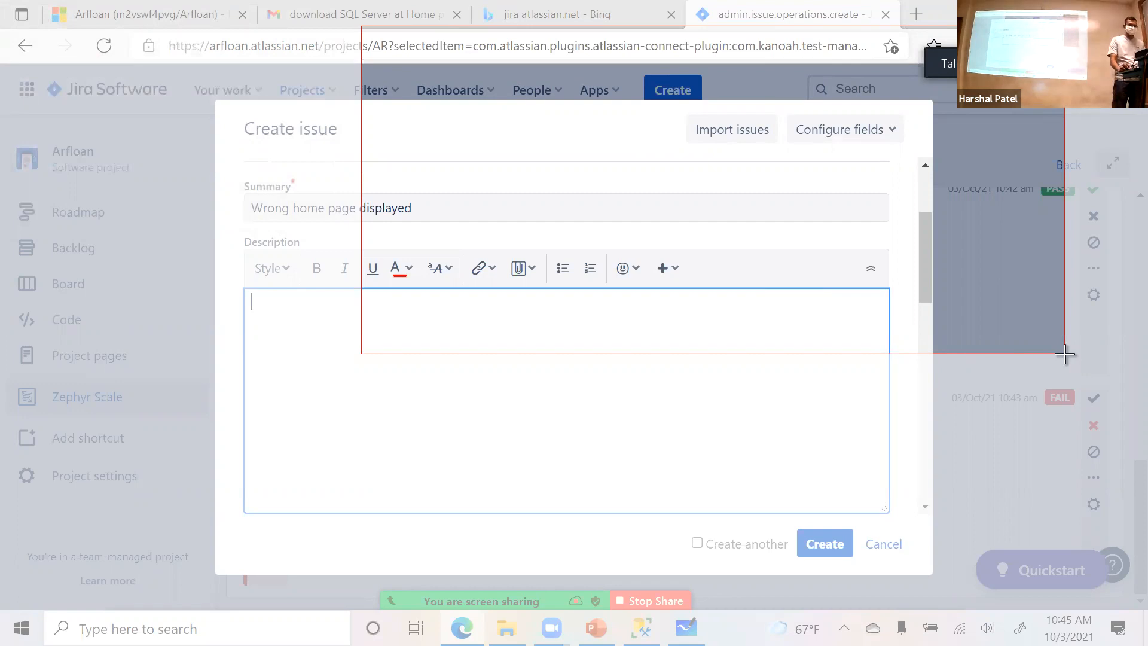
drag(1065, 354, 1065, 354)
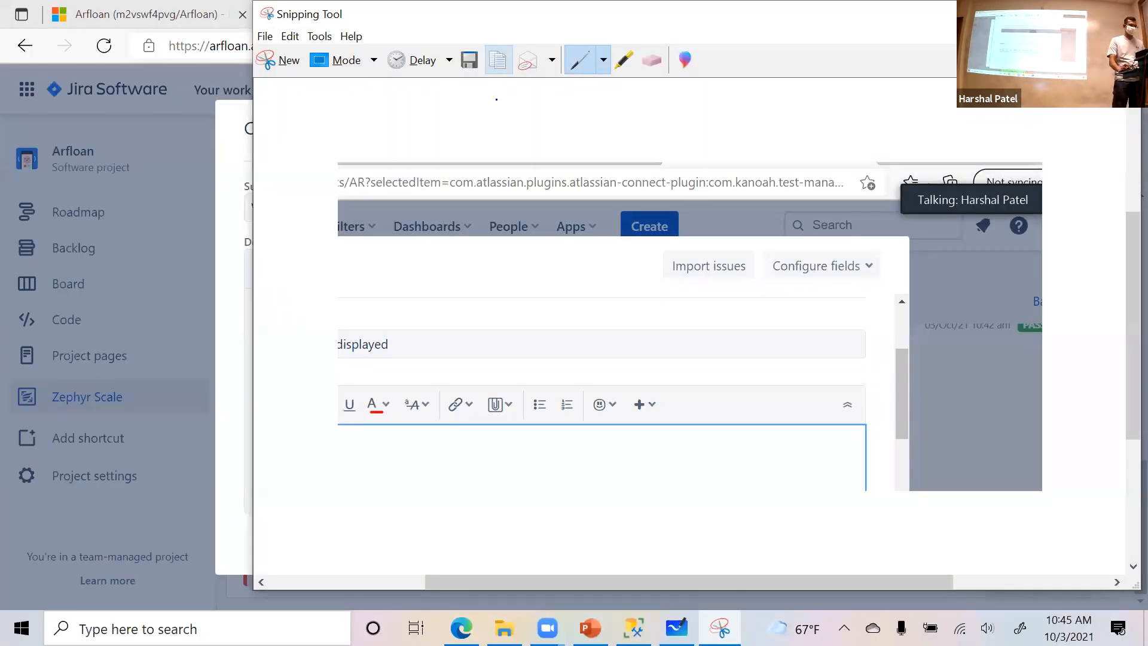
- Paste the snip into the bug's description to attach it, and delete the inserted thumbnail markup
key(alt+Tab)
key(ctrl+v)
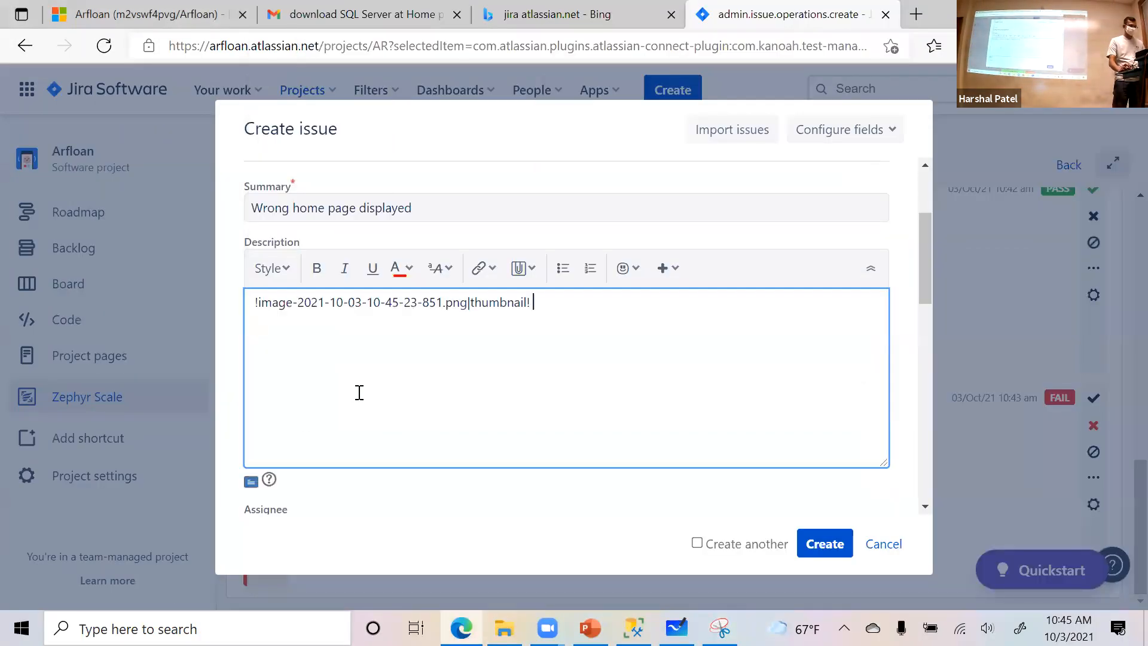
drag(548, 302, 167, 300)
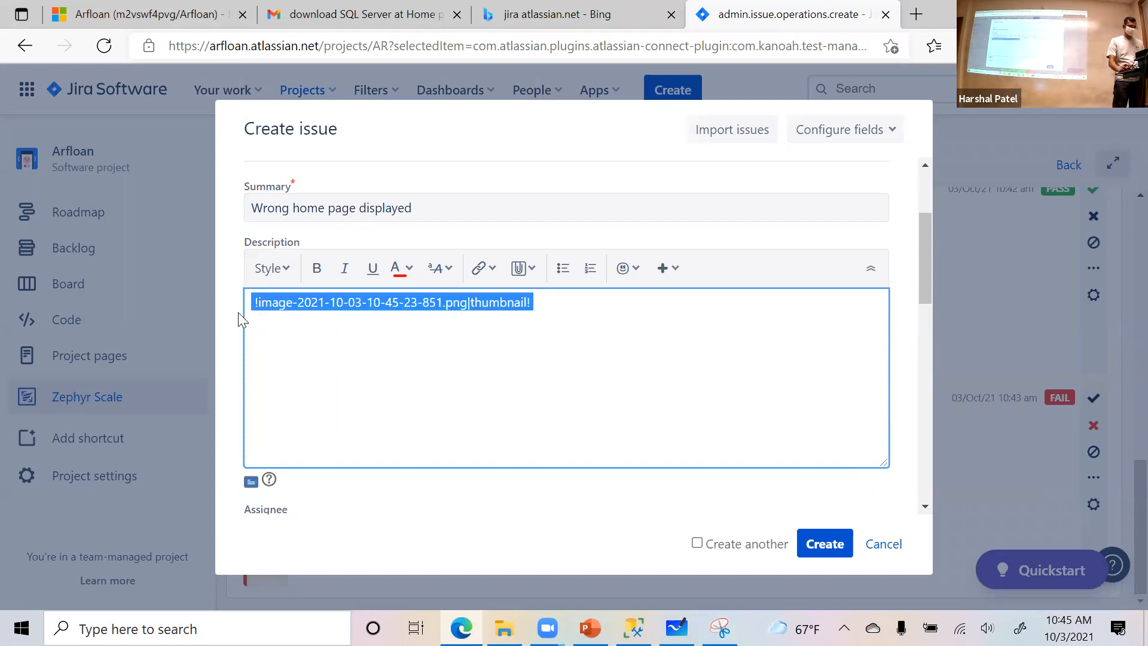
key(BackSpace)
- Save the snip as a PNG named "error" in the Pictures folder and close Snipping Tool
click(720, 627)
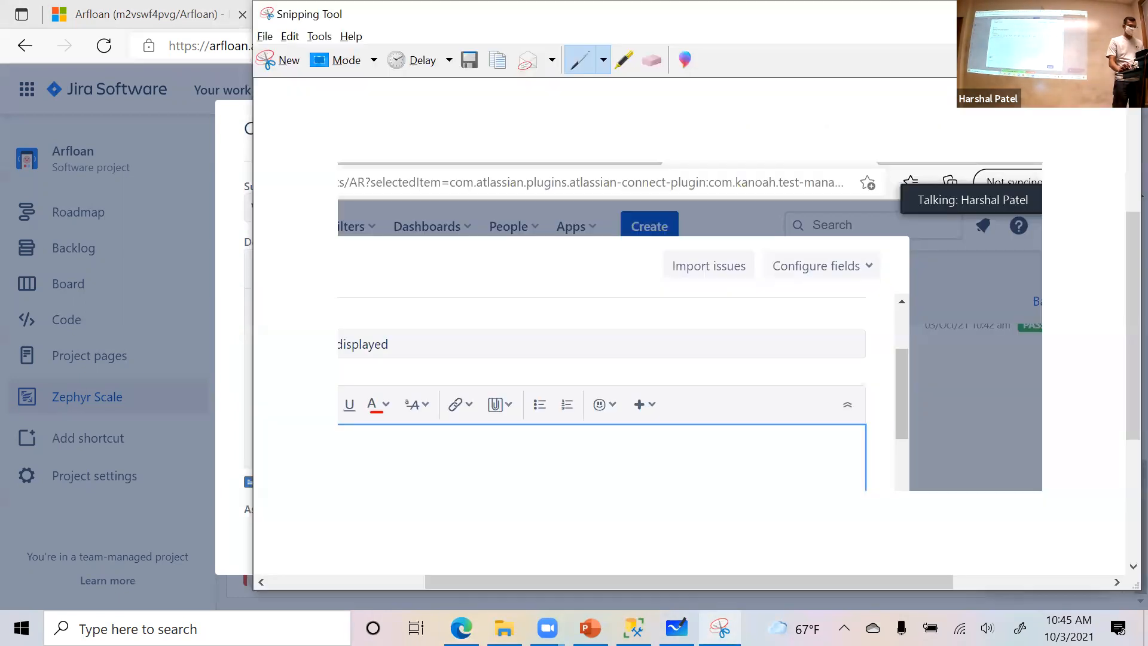
click(475, 63)
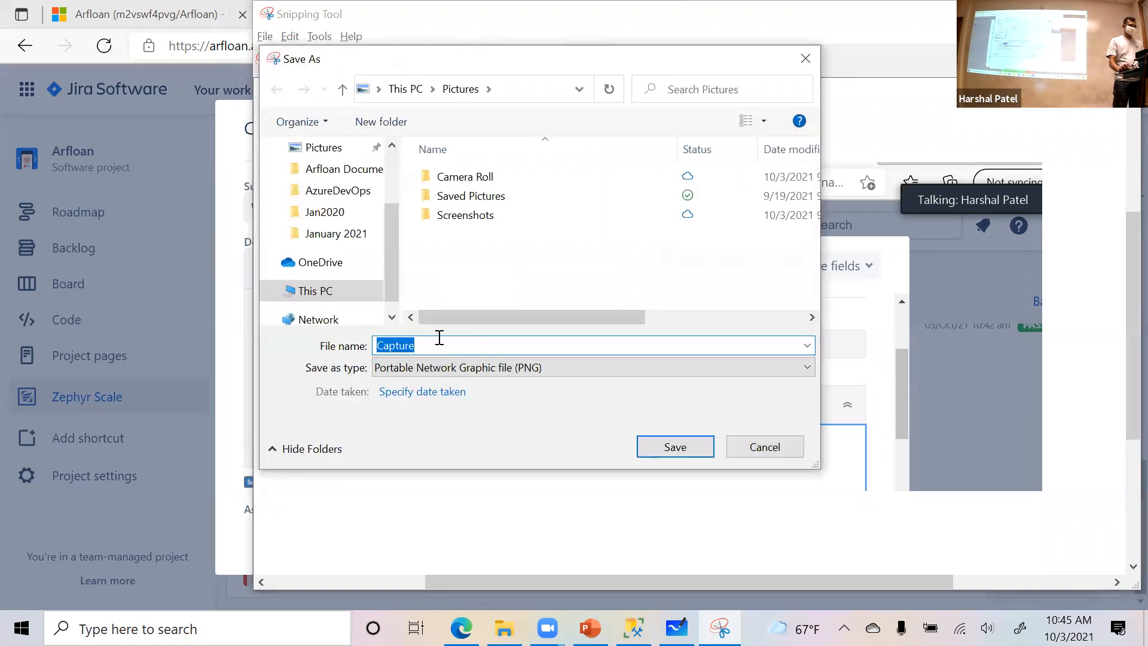
text(error)
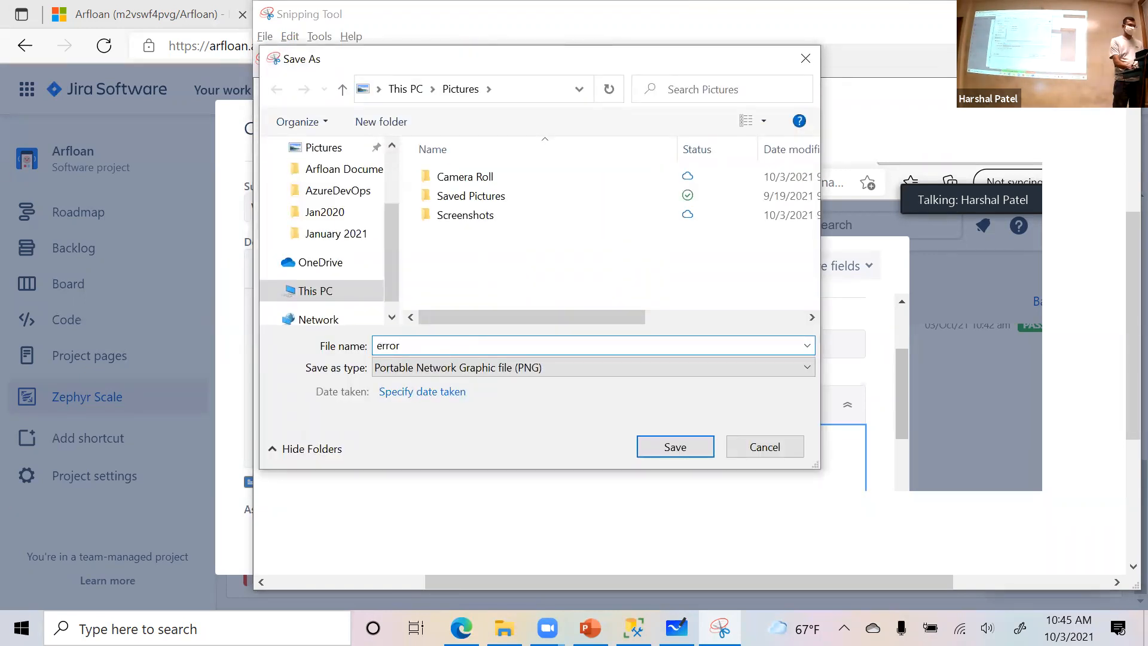
click(662, 452)
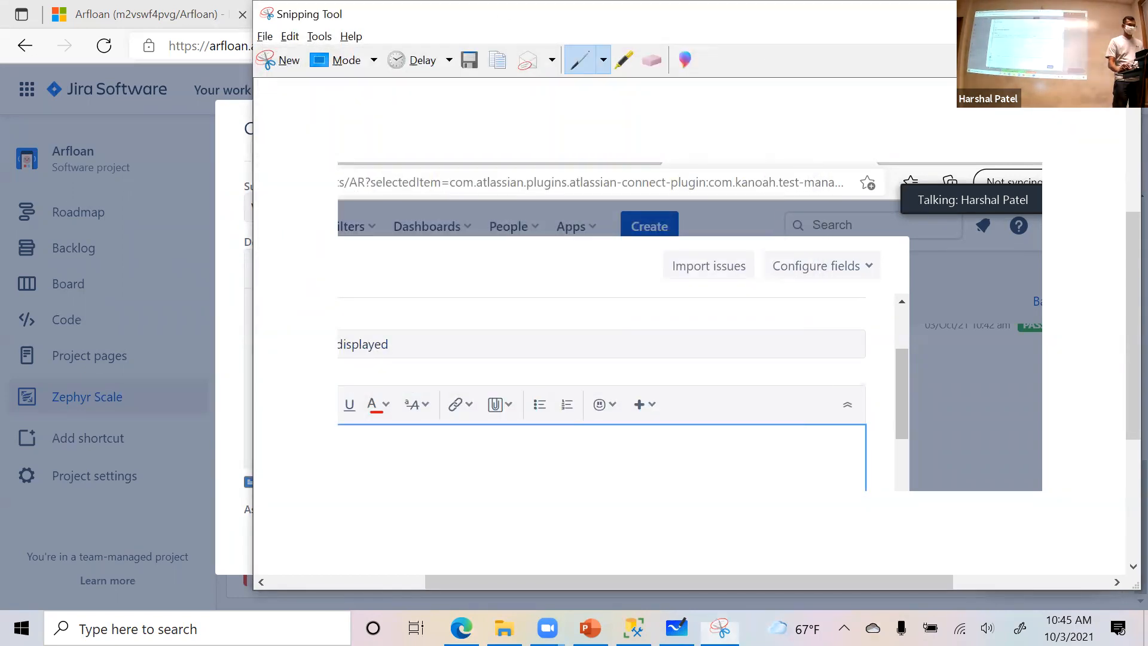
key(alt+F4)
click(485, 268)
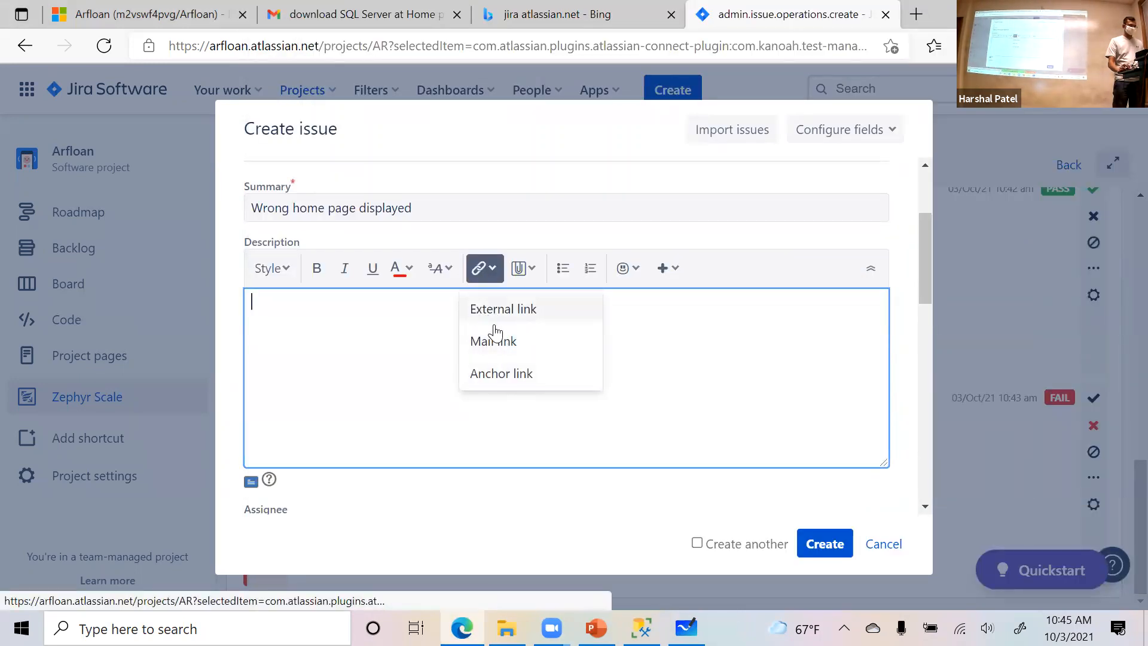
click(504, 373)
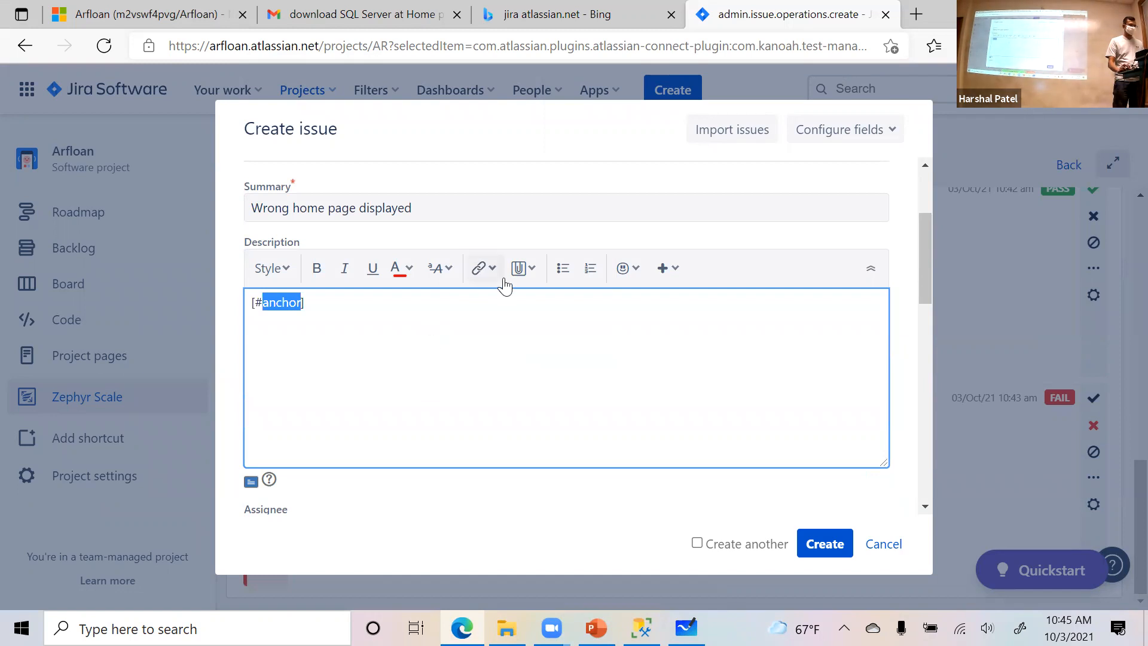
click(484, 267)
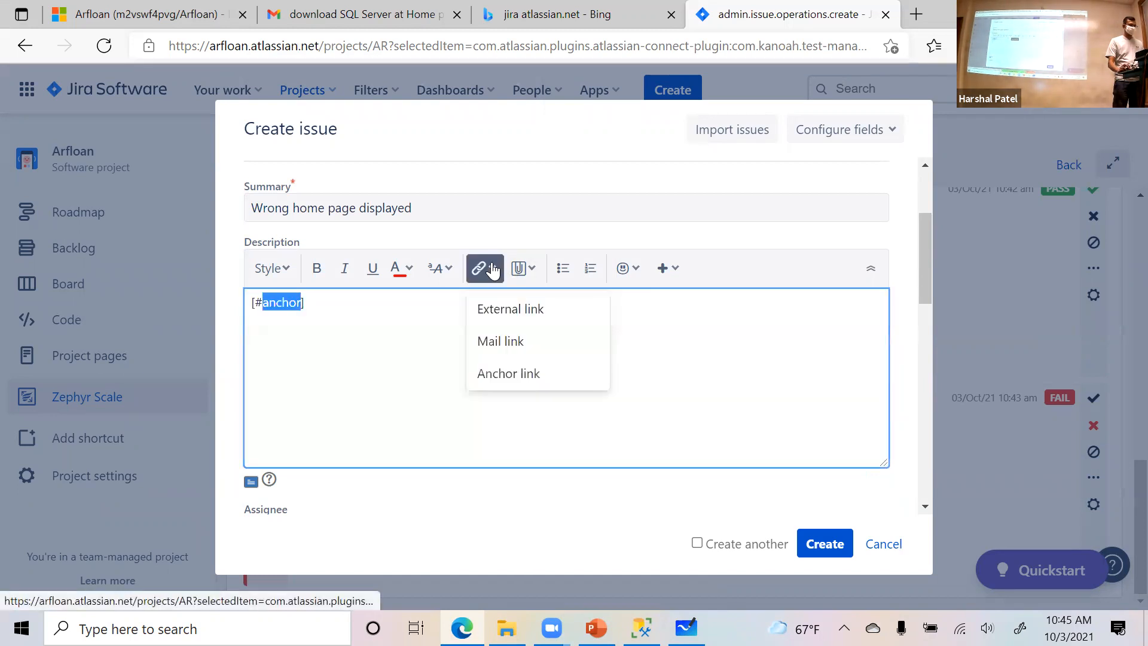
click(492, 308)
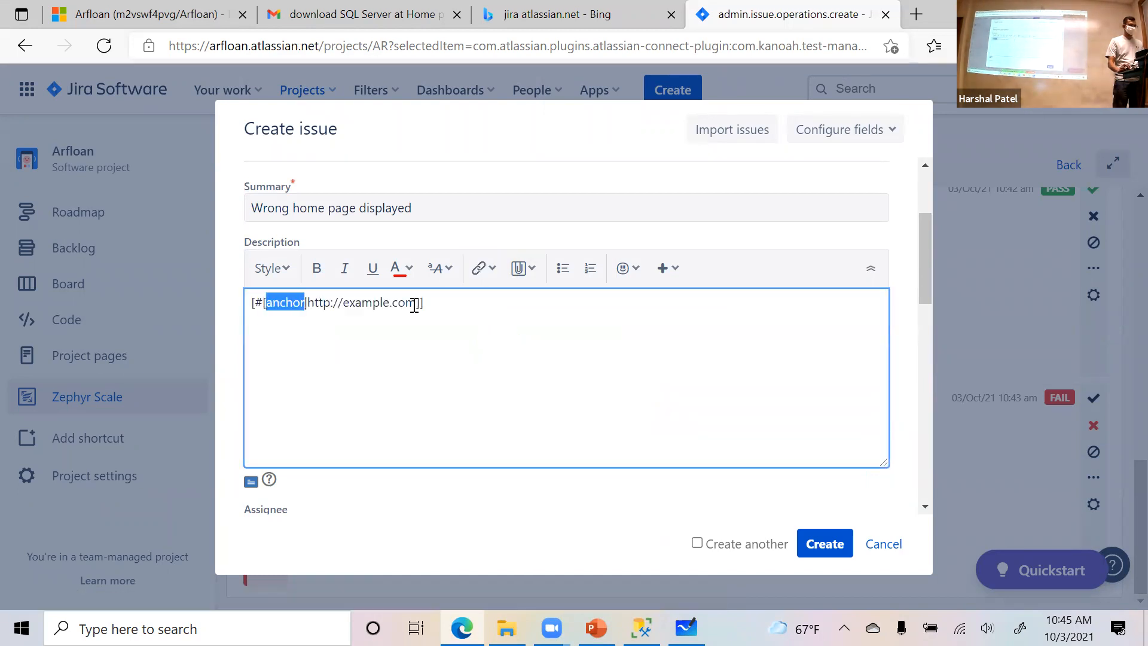
key(ctrl+a)
key(BackSpace)
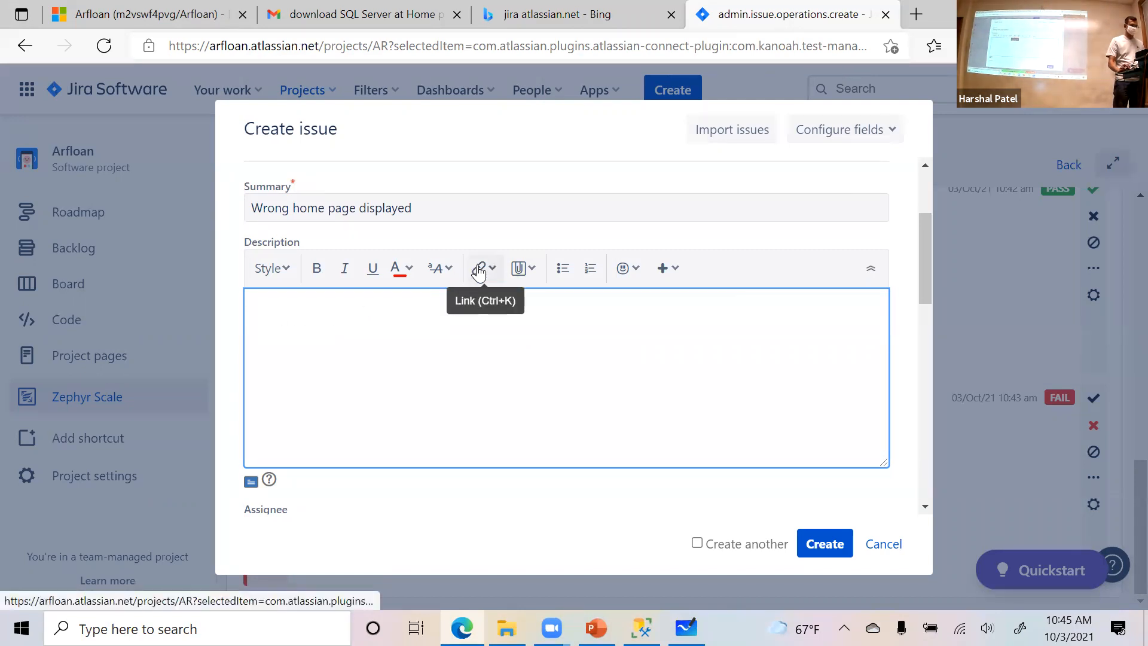
click(518, 268)
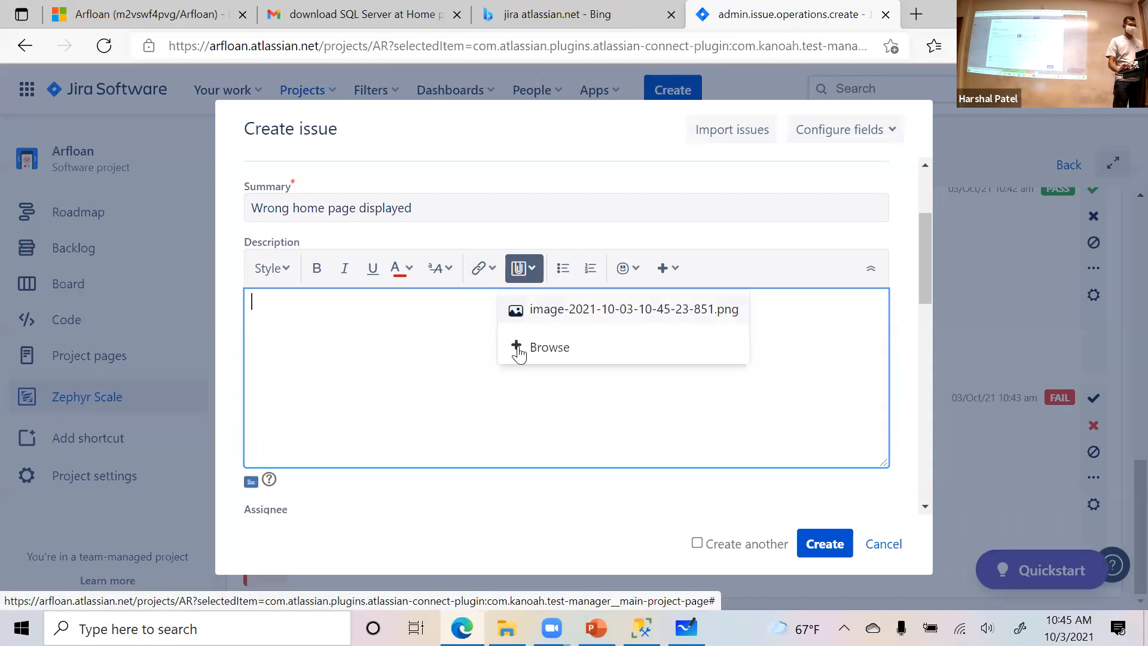
click(613, 311)
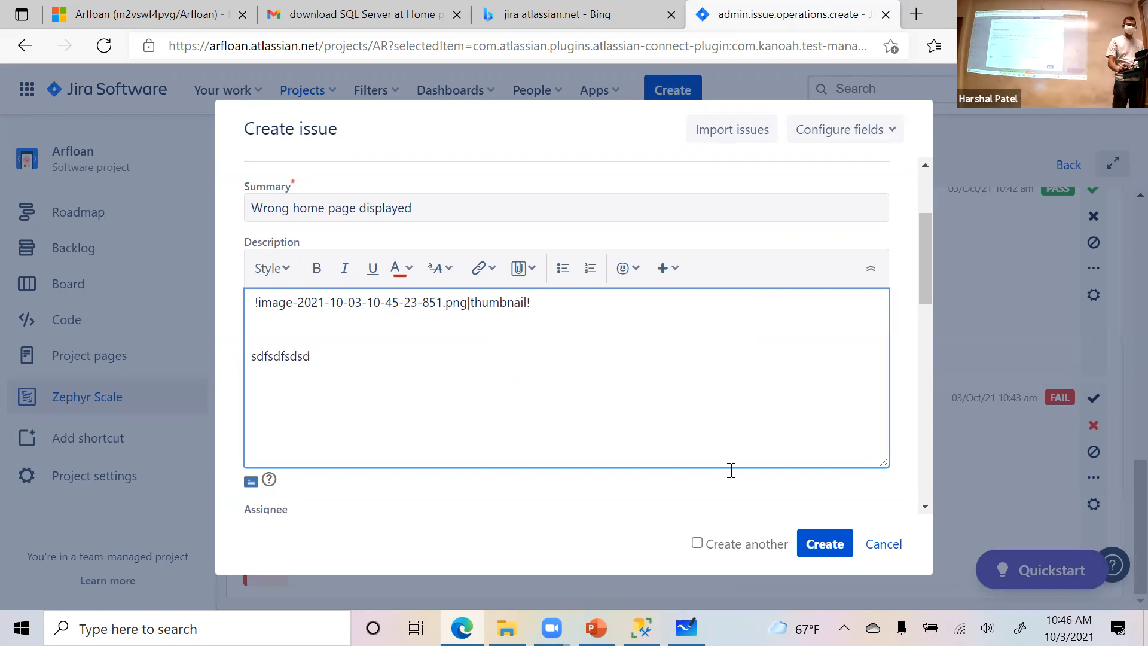
click(823, 544)
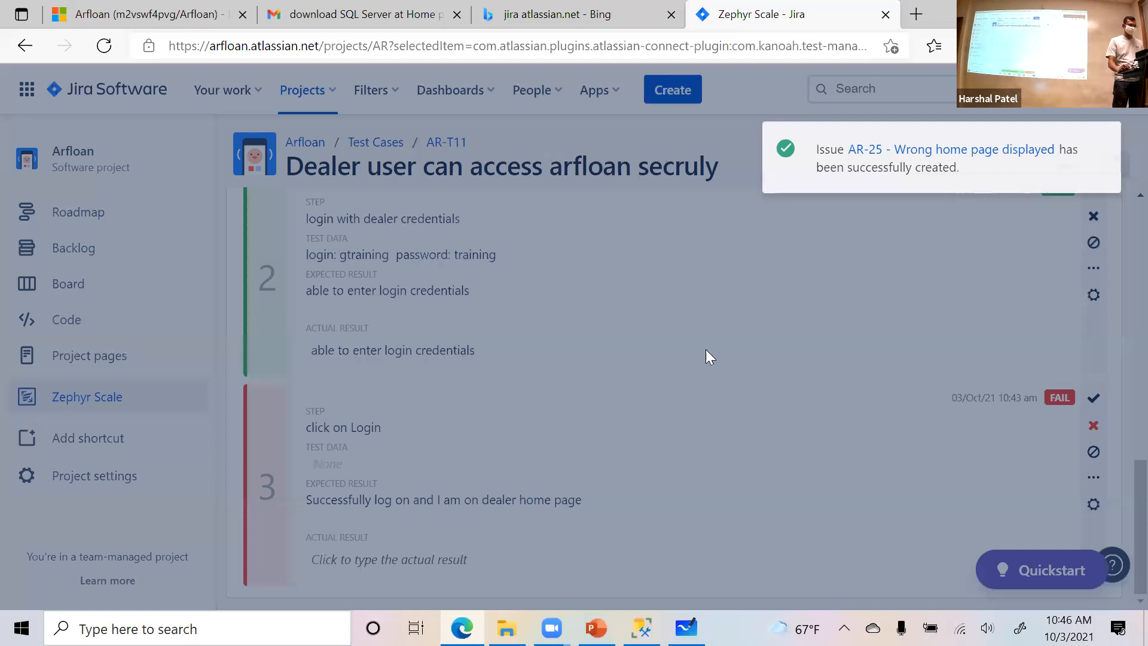
- Review the issue linked to step 3 of the test execution and go to the Arfloan project's board
scroll(725, 401, down, 1)
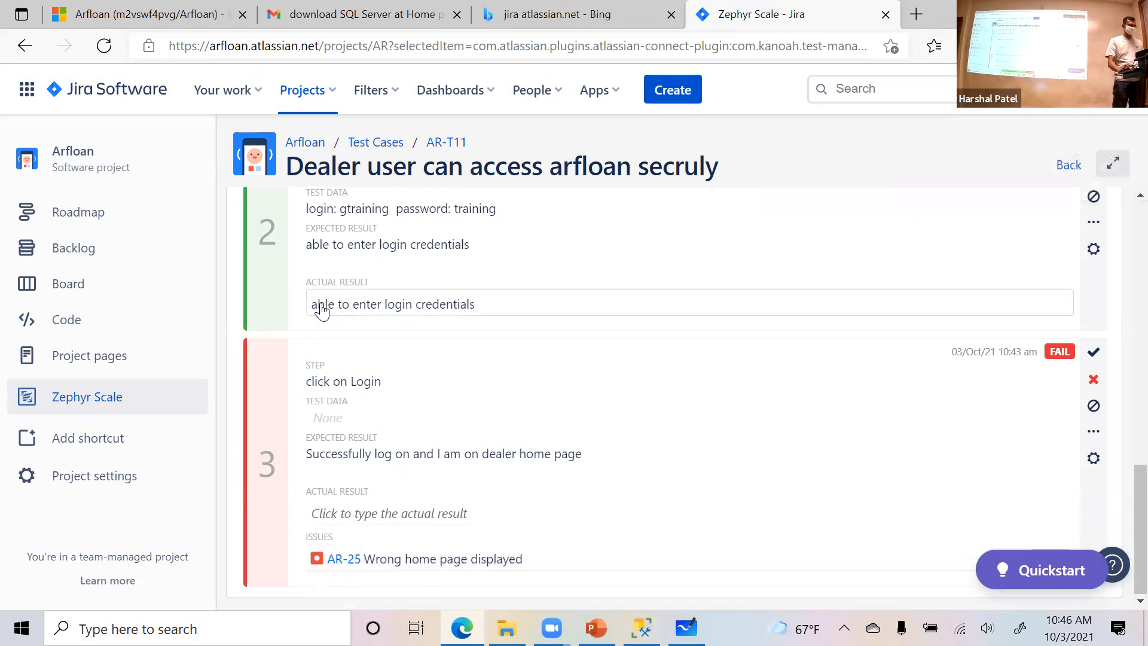
scroll(598, 365, up, 2)
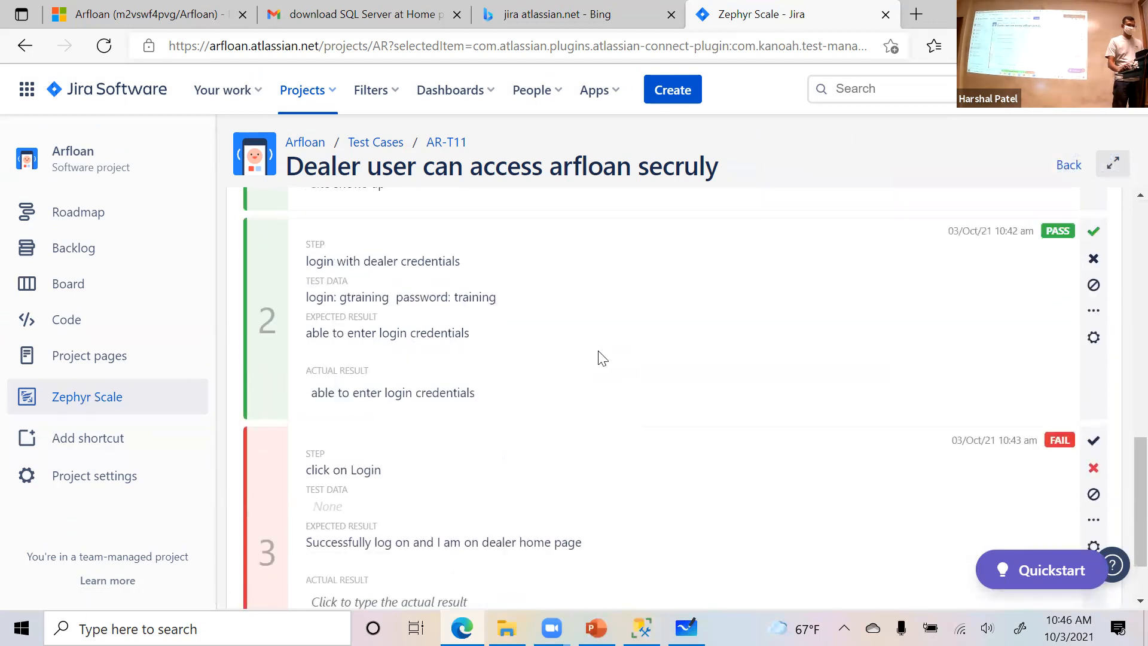
scroll(601, 358, up, 10)
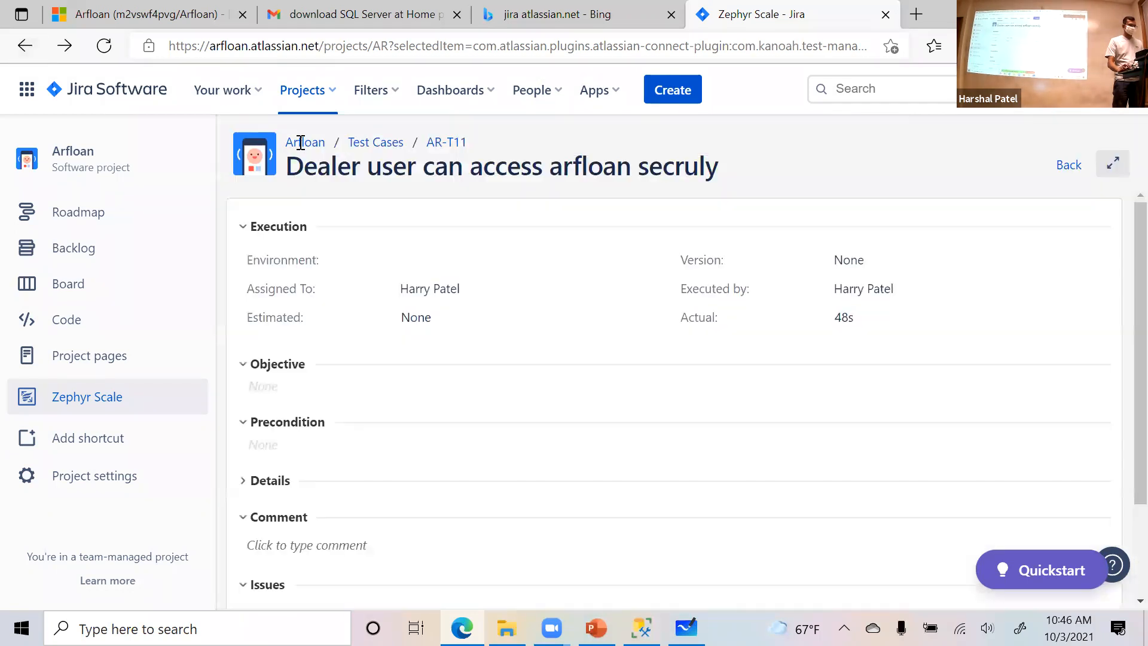
click(305, 141)
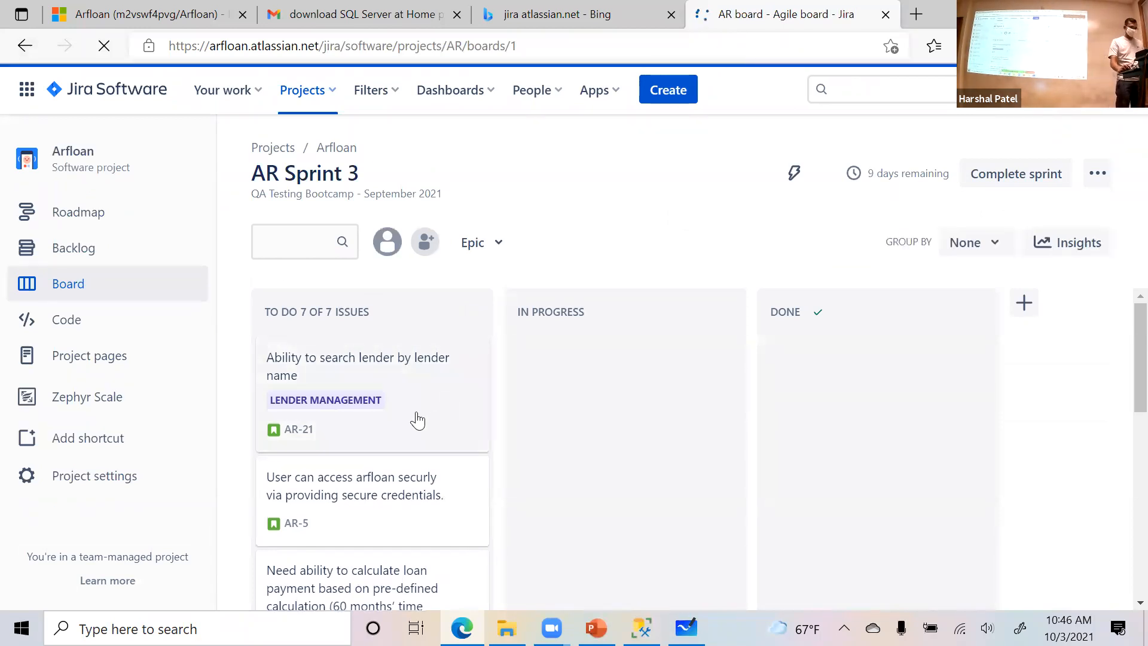
- Open story AR-5 from the sprint board, review the last execution results of its linked Zephyr Scale test cases, and close it
scroll(418, 436, down, 3)
scroll(407, 456, up, 2)
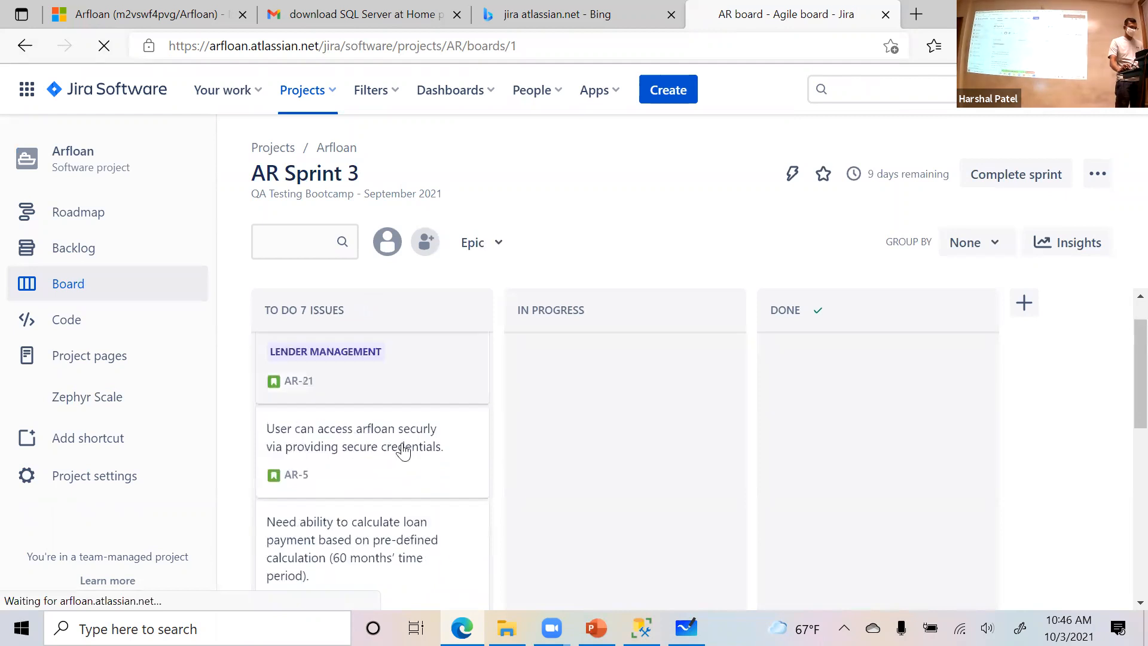
scroll(418, 455, up, 1)
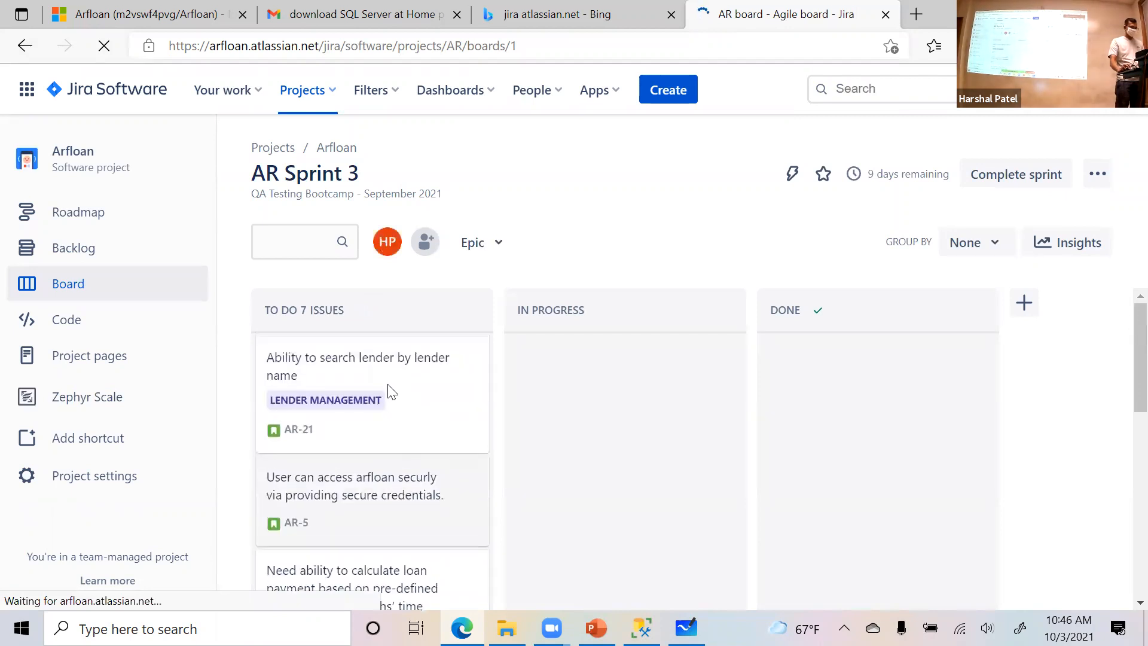
click(351, 481)
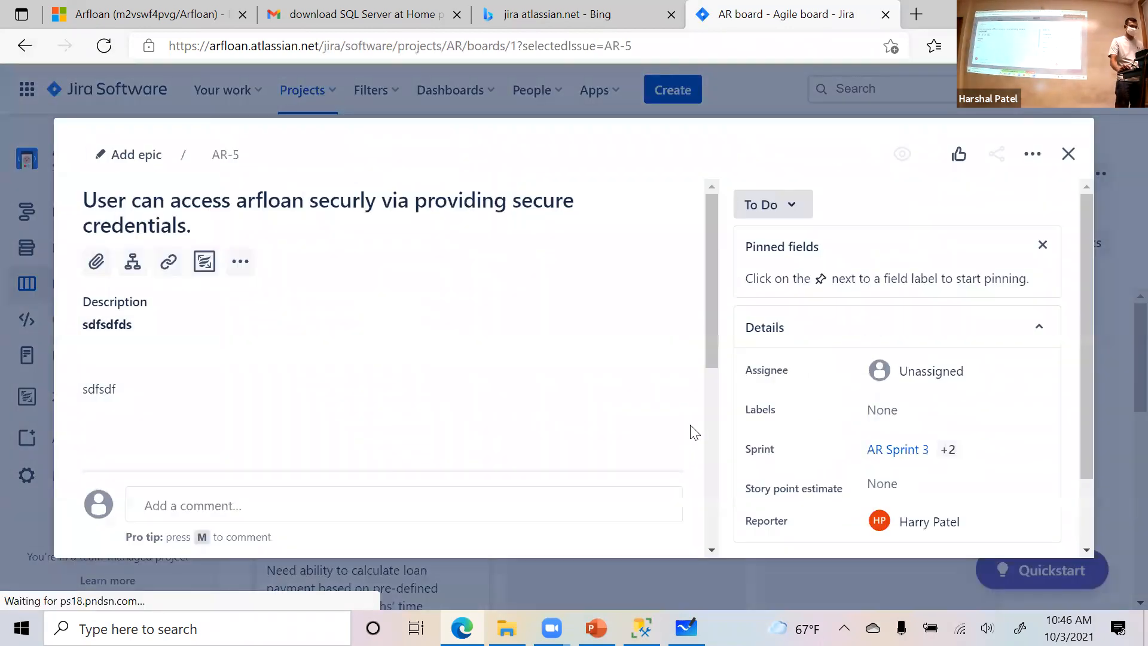
scroll(607, 461, down, 5)
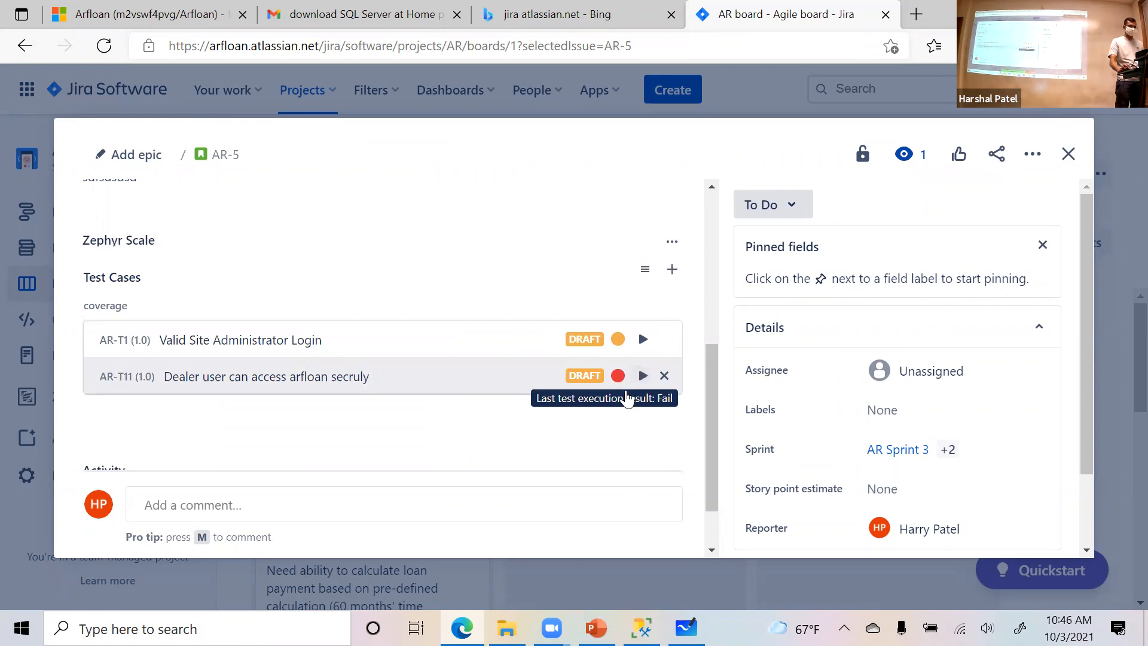
scroll(627, 398, down, 1)
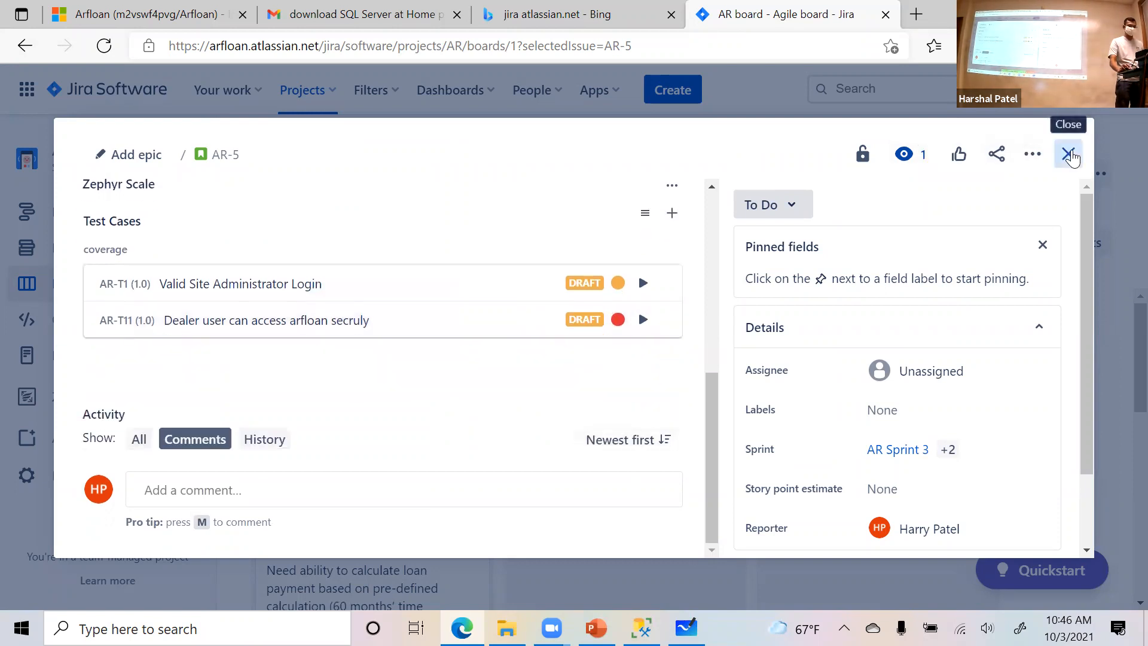
click(1059, 164)
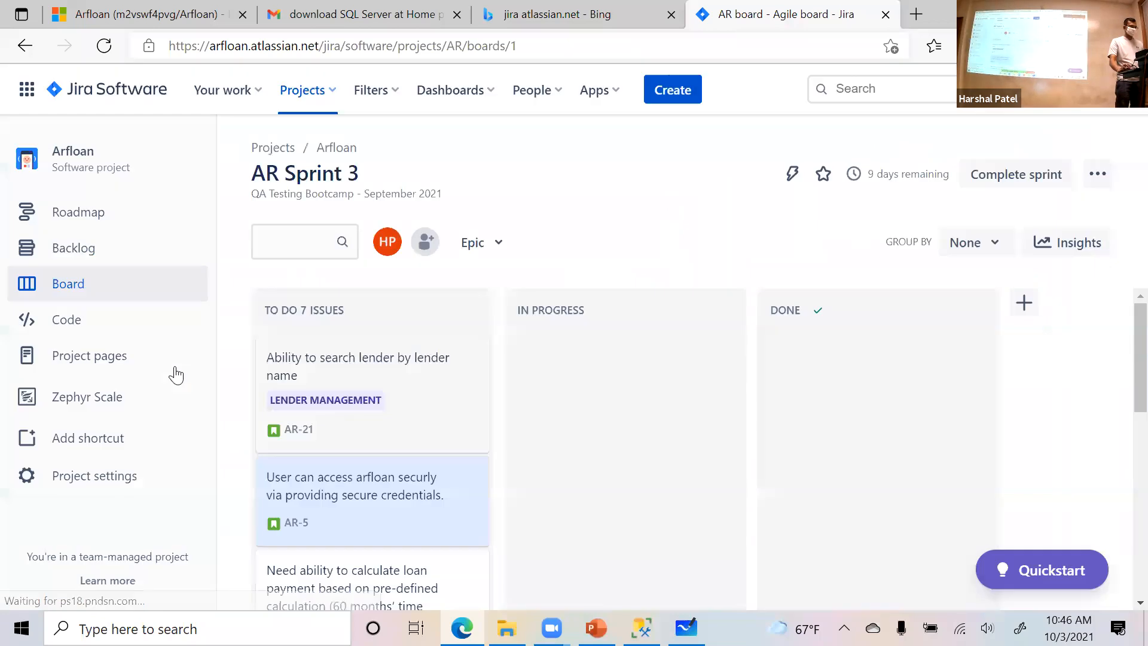
- Review the bug "Wrong home page displayed" (AR-25) in the project's backlog and move it into AR Sprint 3 between AR-20 and AR-19
click(105, 250)
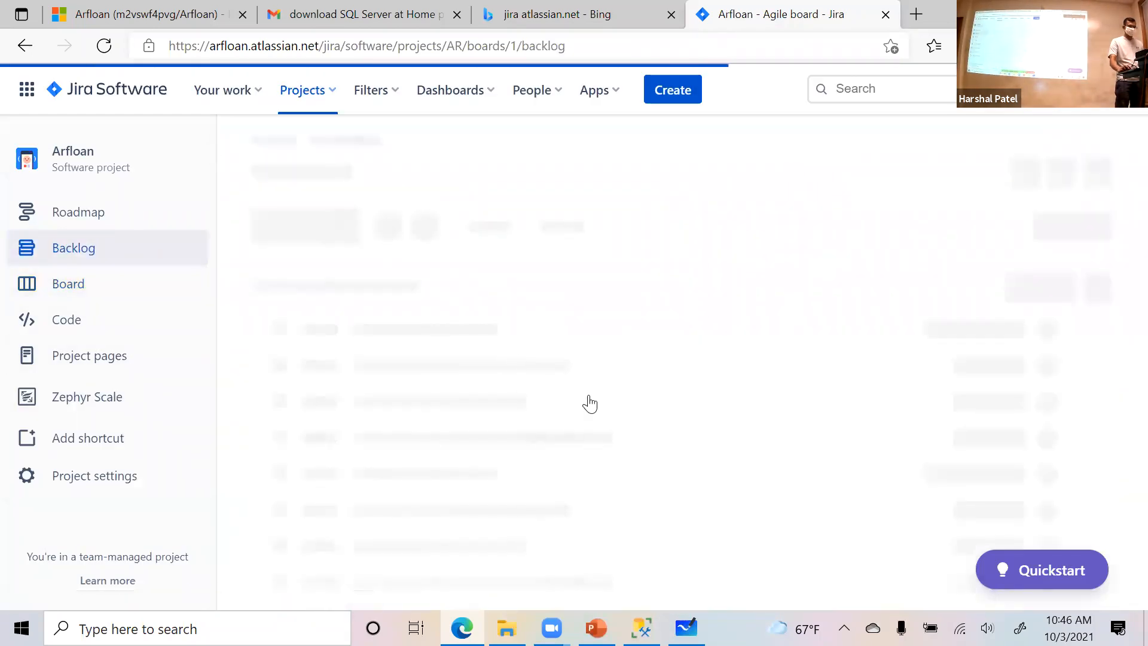
scroll(592, 406, down, 4)
scroll(593, 412, down, 5)
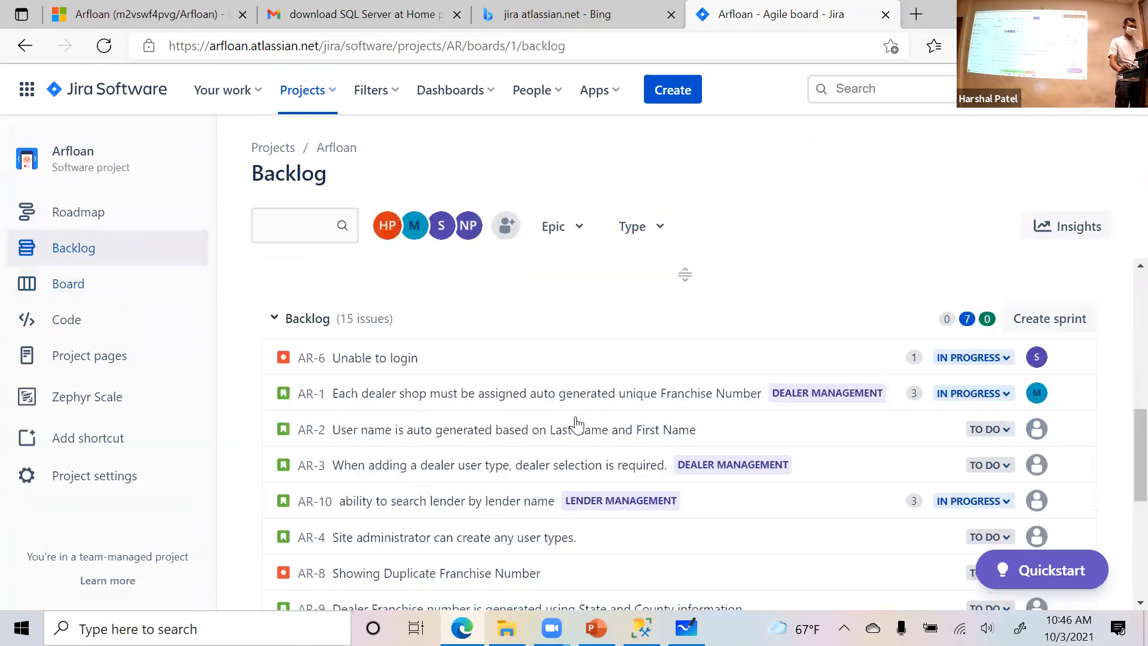
scroll(505, 489, down, 3)
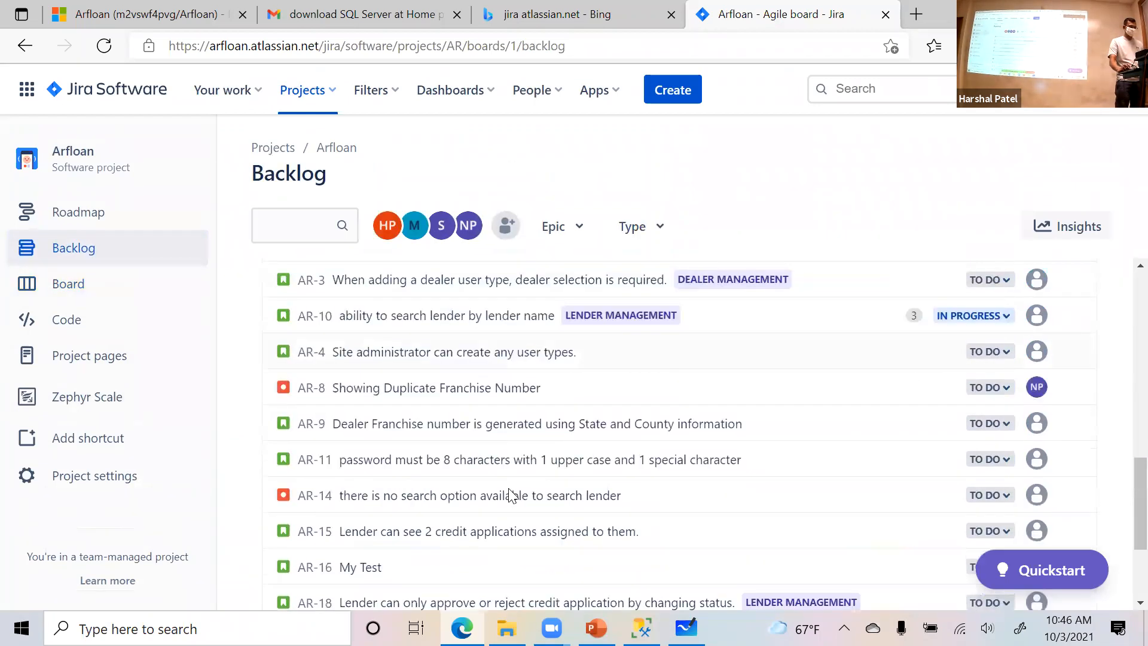
scroll(467, 477, down, 3)
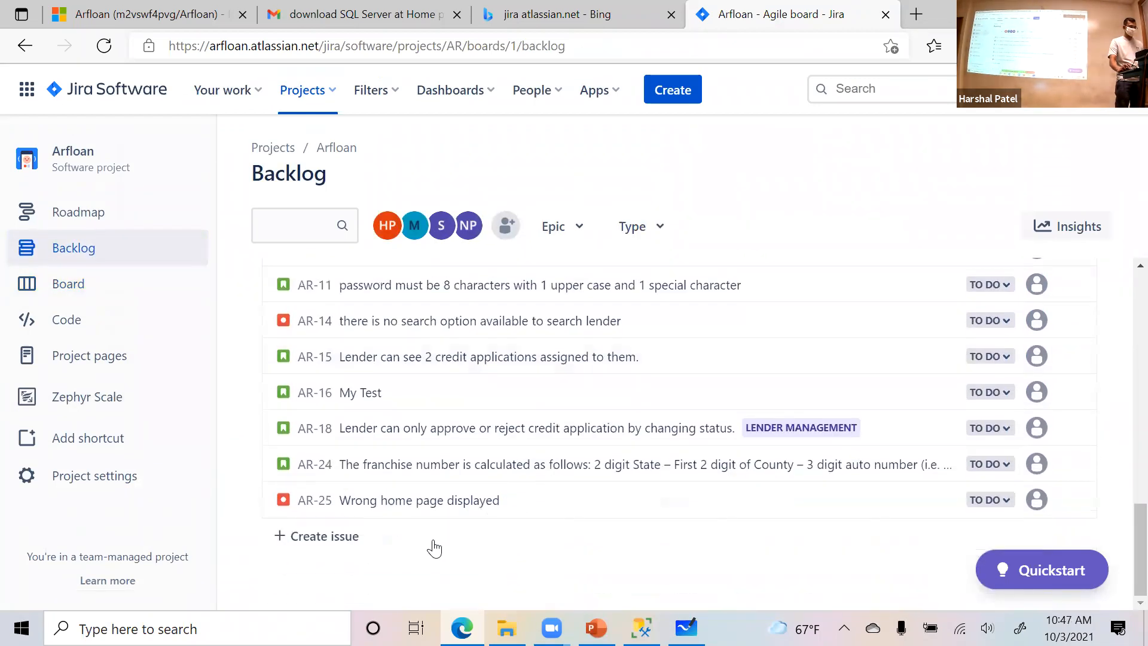
click(465, 503)
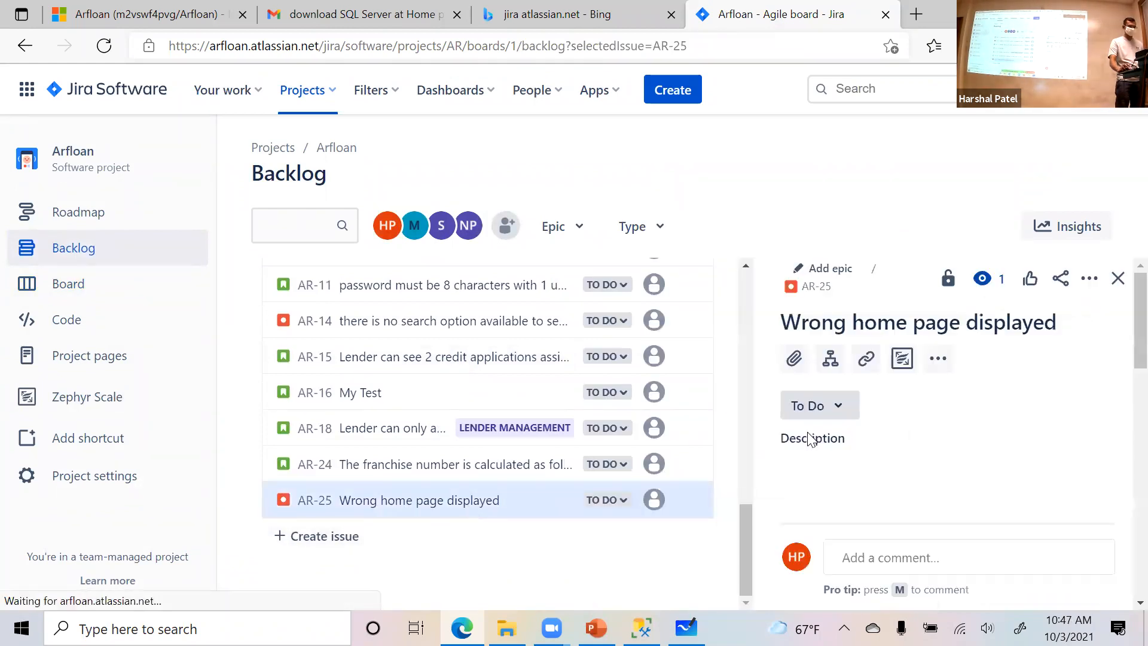
scroll(857, 463, down, 2)
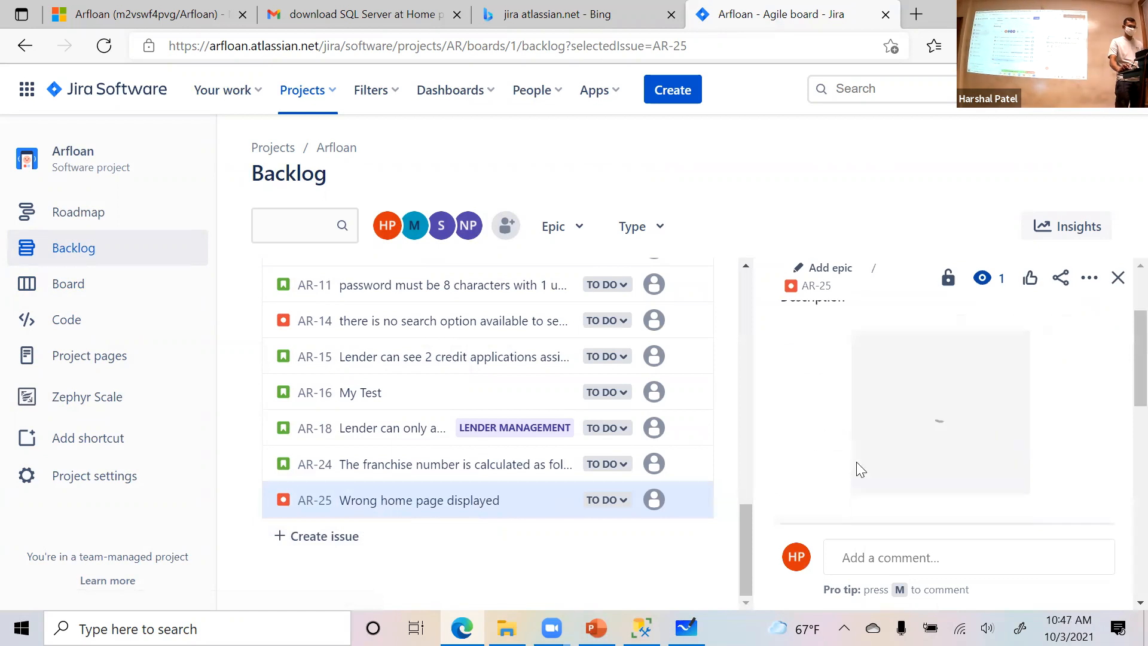
drag(456, 504, 461, 465)
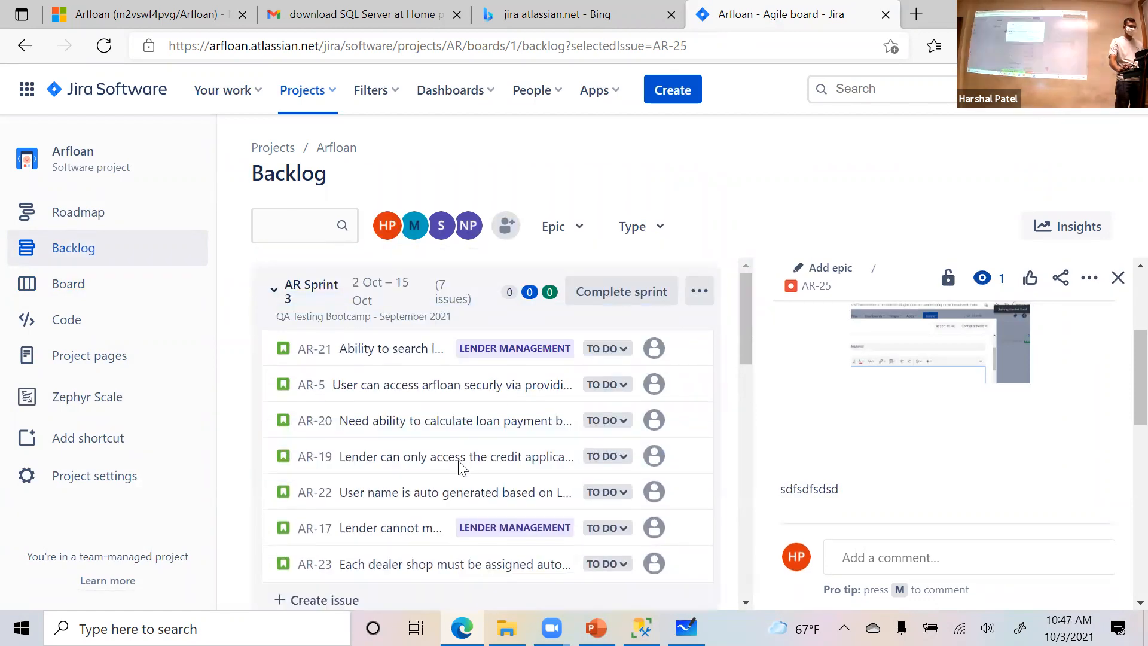
key(Return)
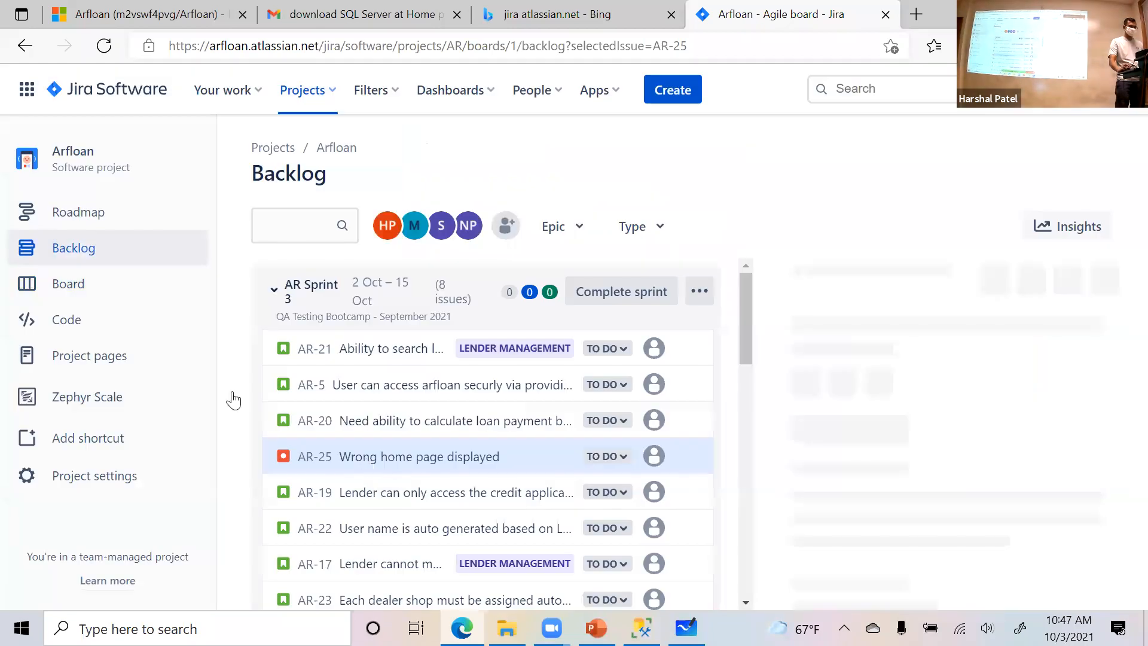
- Open bug AR-25 from the sprint board, view the screenshot in its description at full size, and close the issue
click(63, 286)
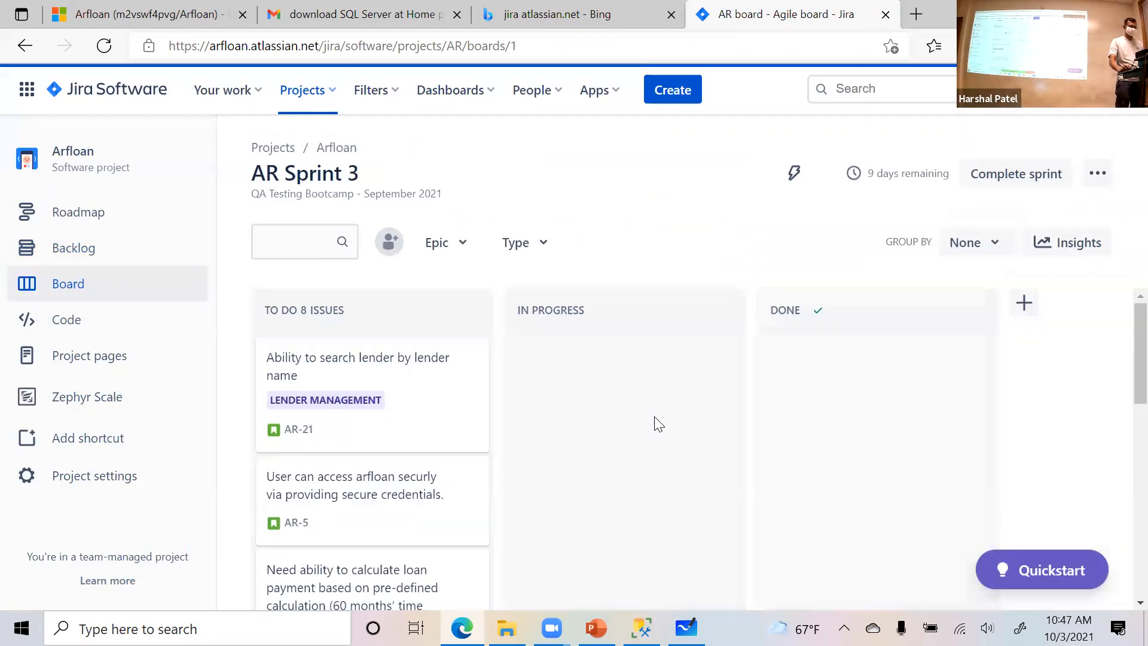
scroll(528, 456, down, 6)
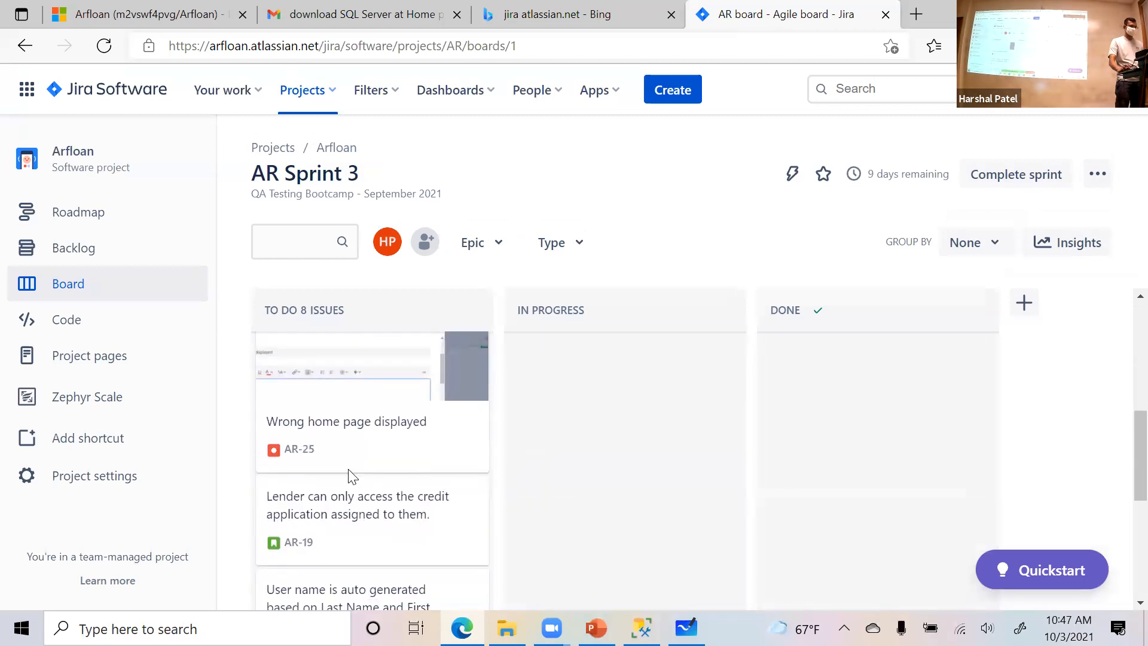
click(390, 381)
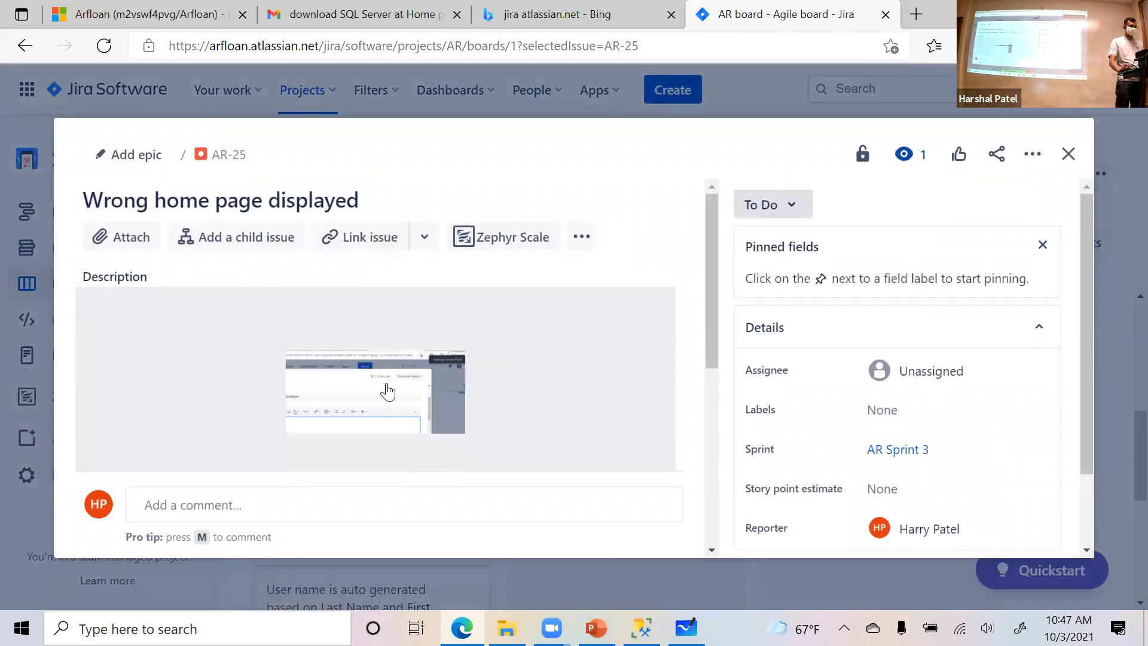
click(388, 392)
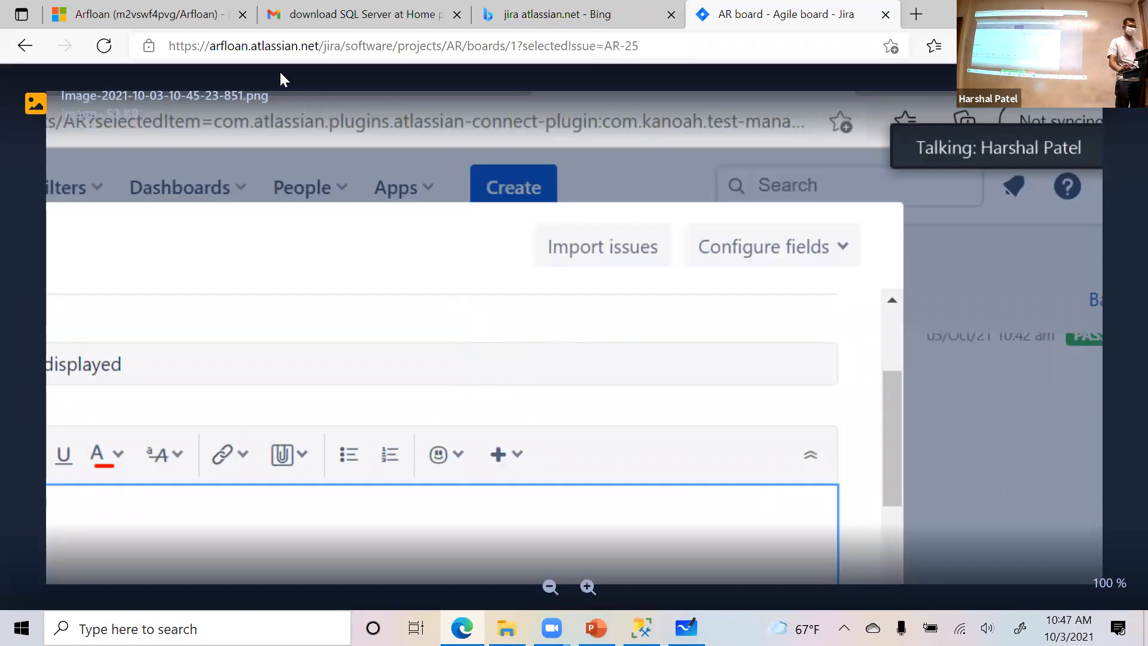
click(520, 15)
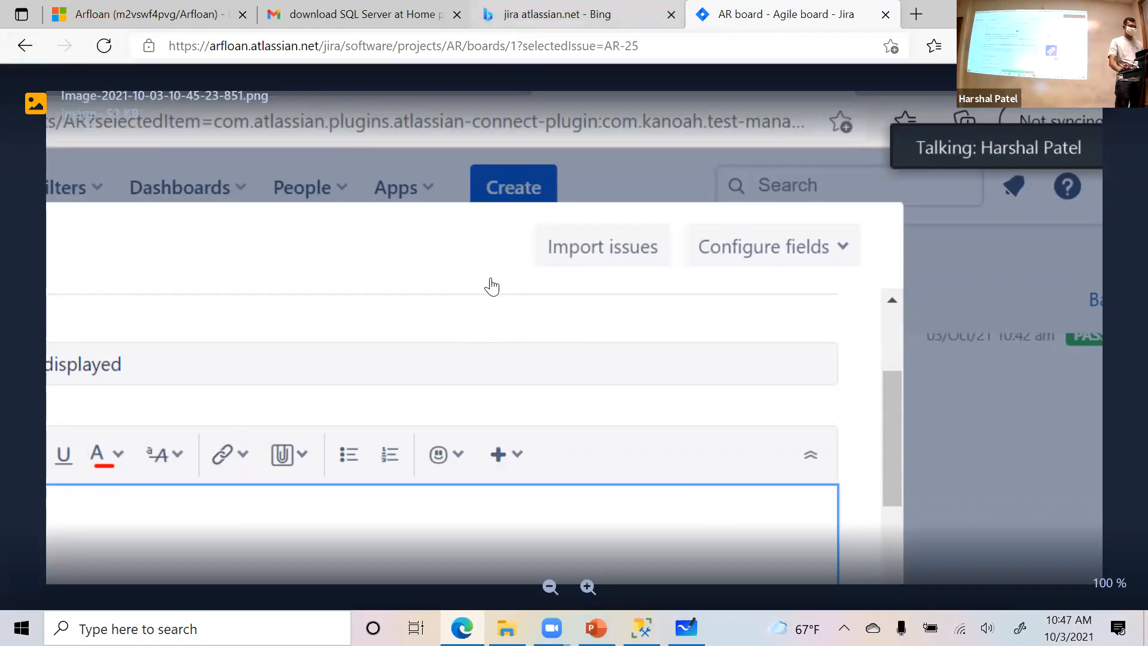
click(784, 15)
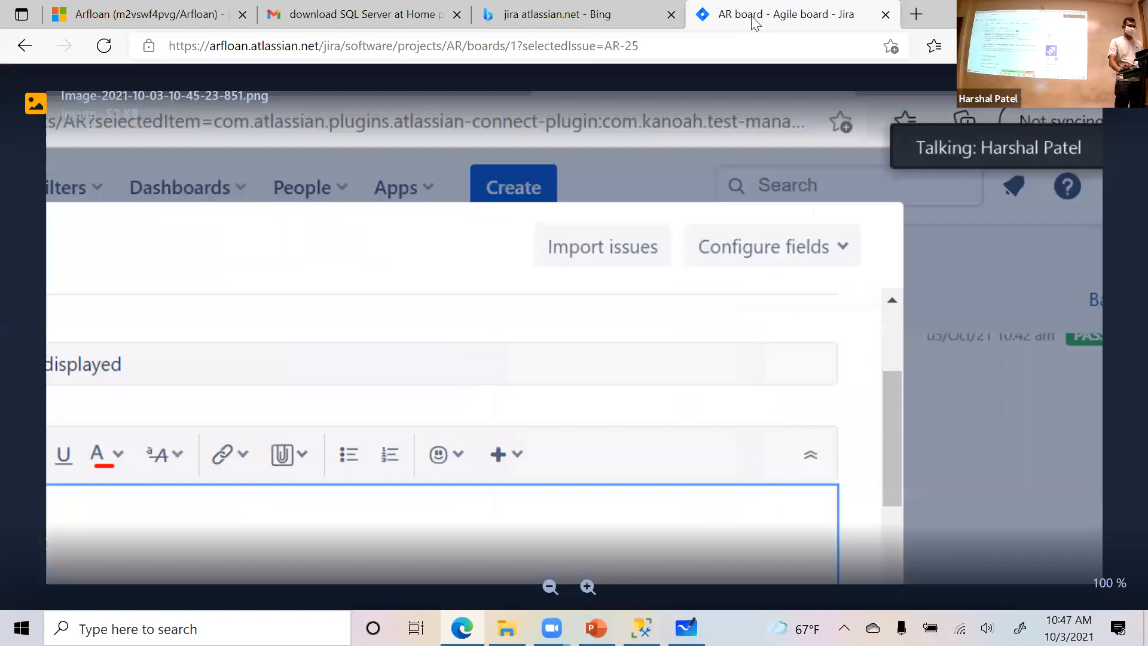
click(1123, 121)
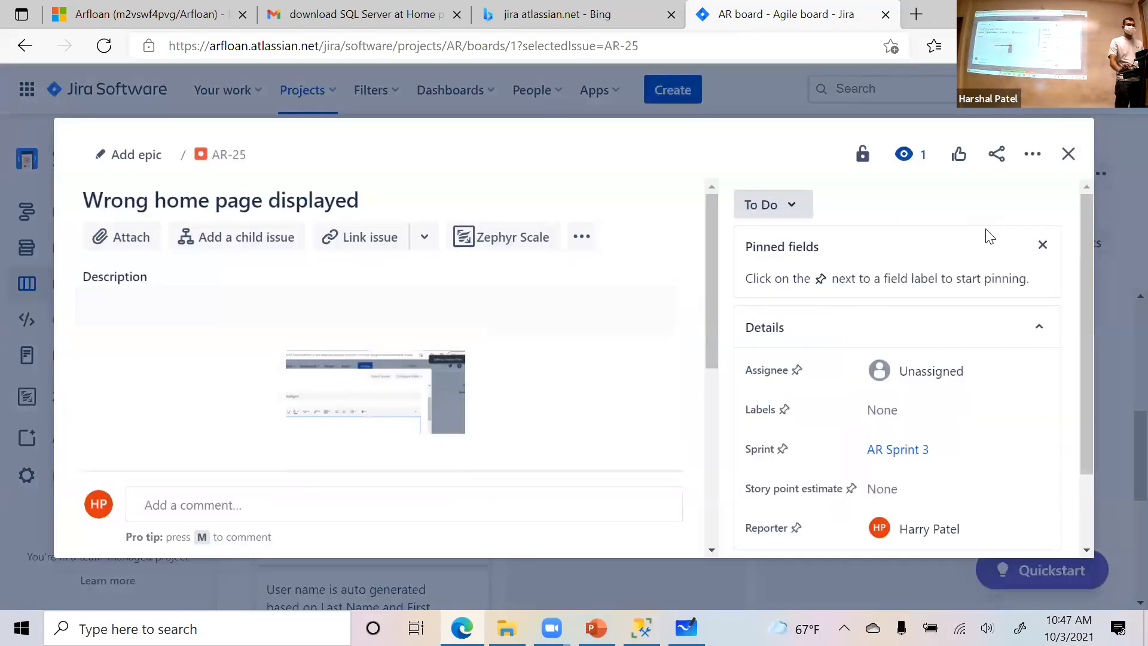
click(1069, 154)
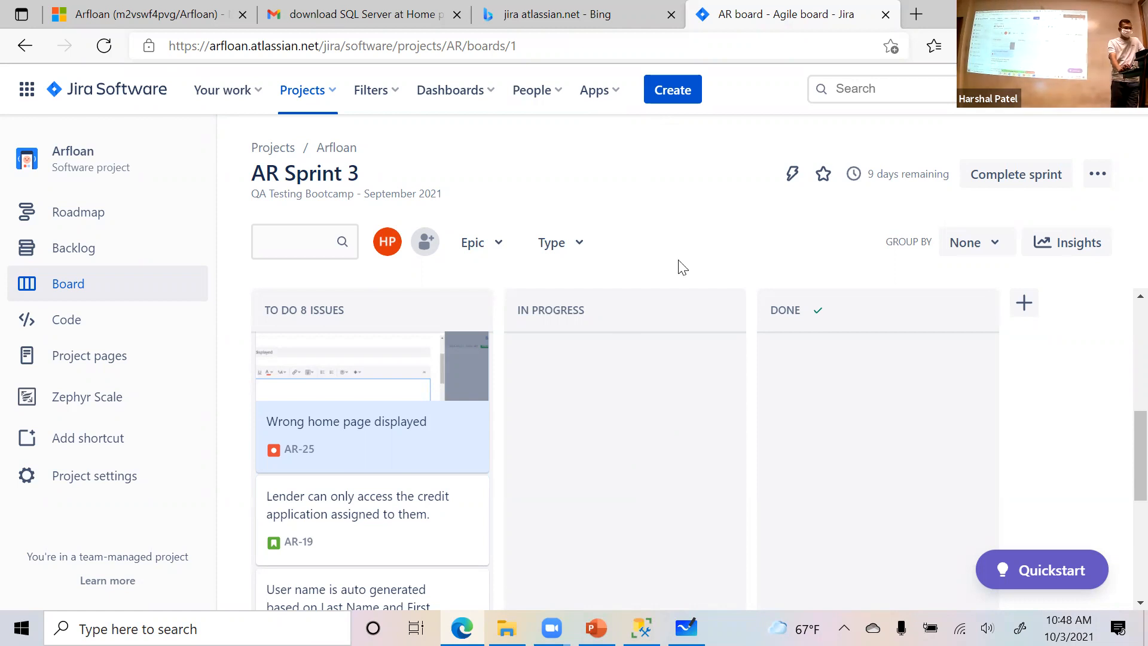
- Return to the Arfloan board, view the test case linked to story AR-20, and go back to the board
scroll(1123, 417, up, 5)
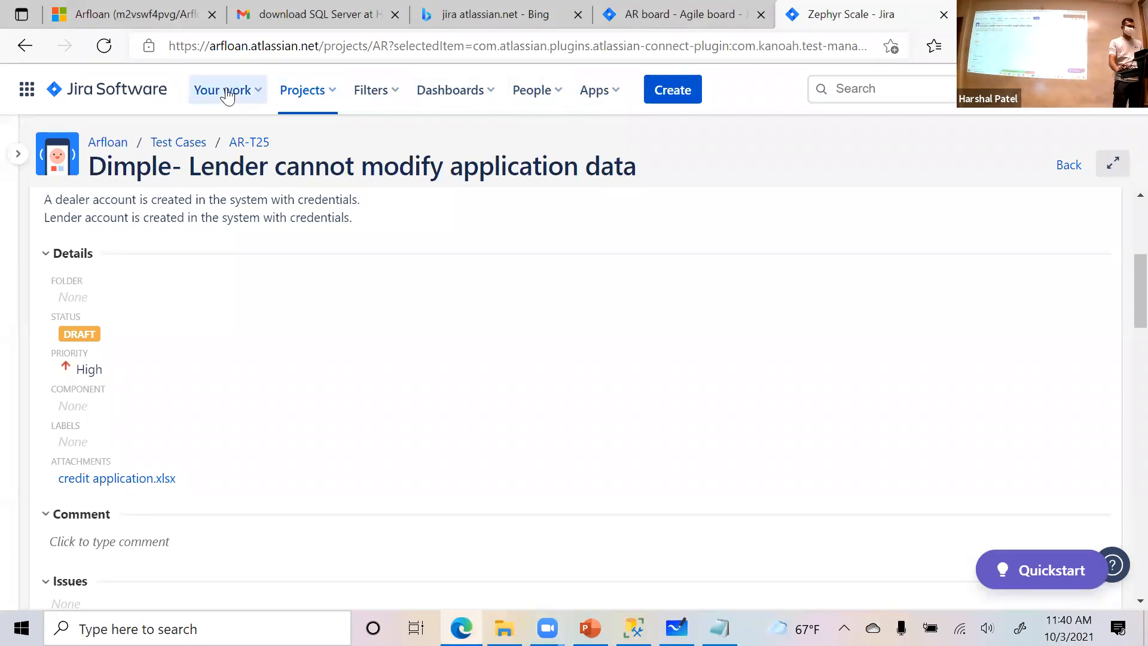
click(114, 90)
click(119, 264)
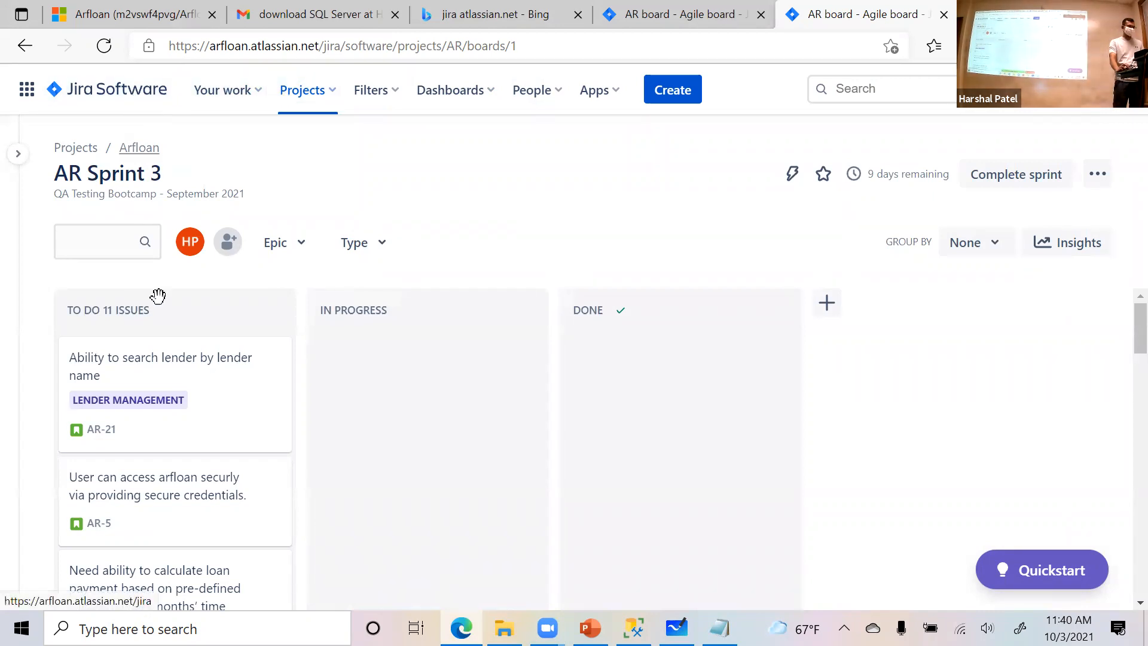
scroll(218, 448, down, 3)
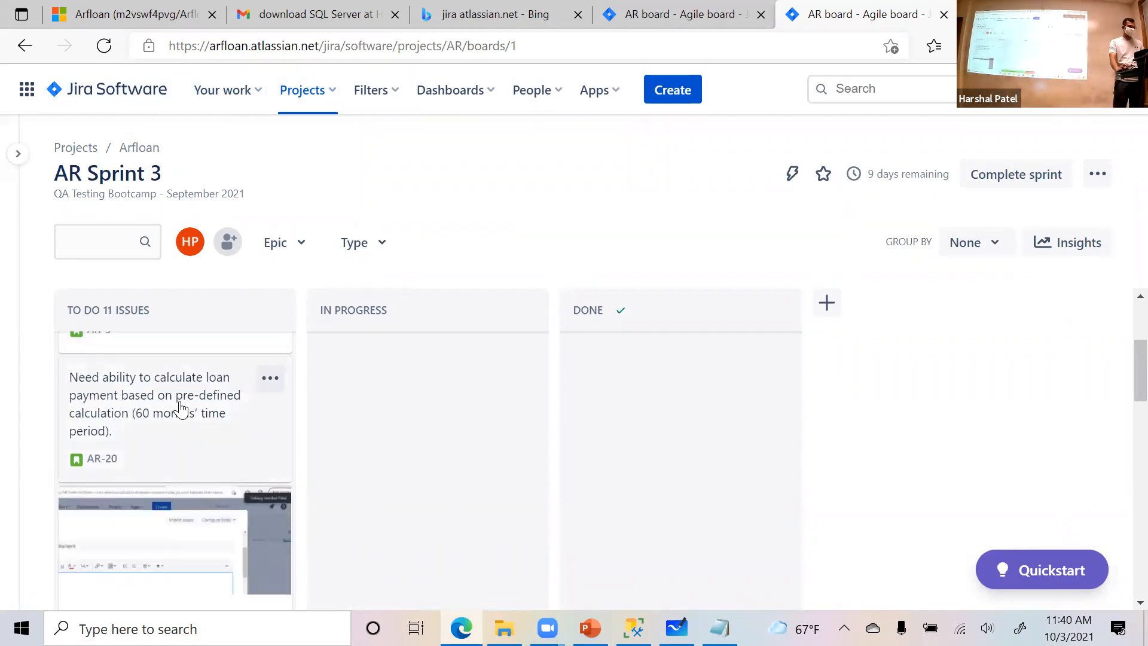
click(180, 410)
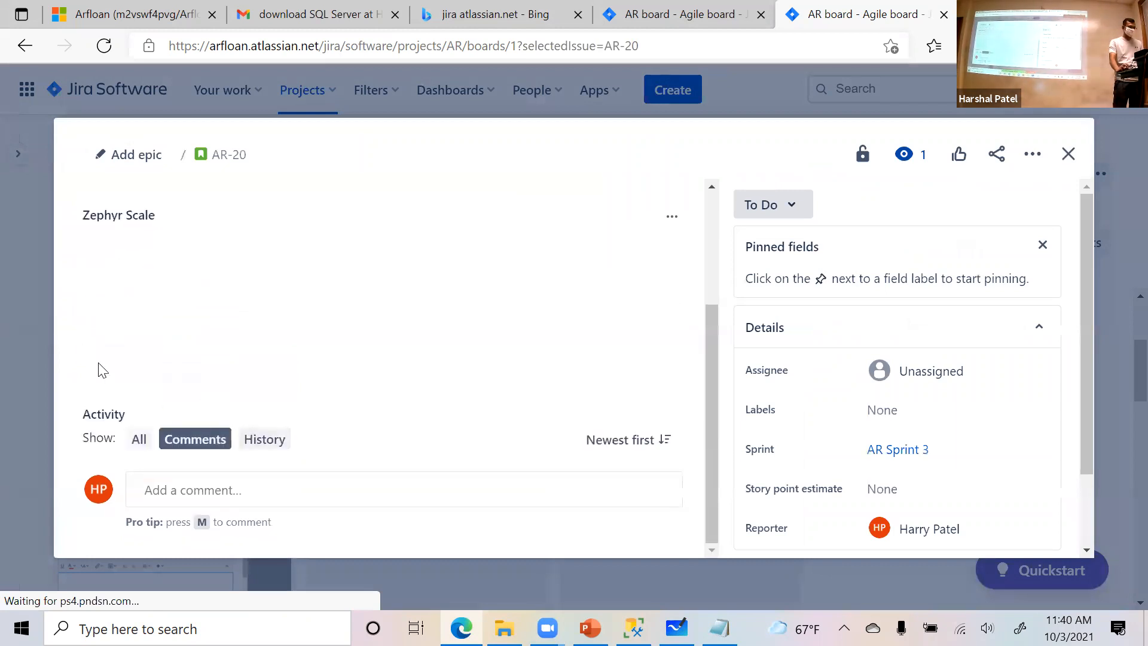
click(111, 320)
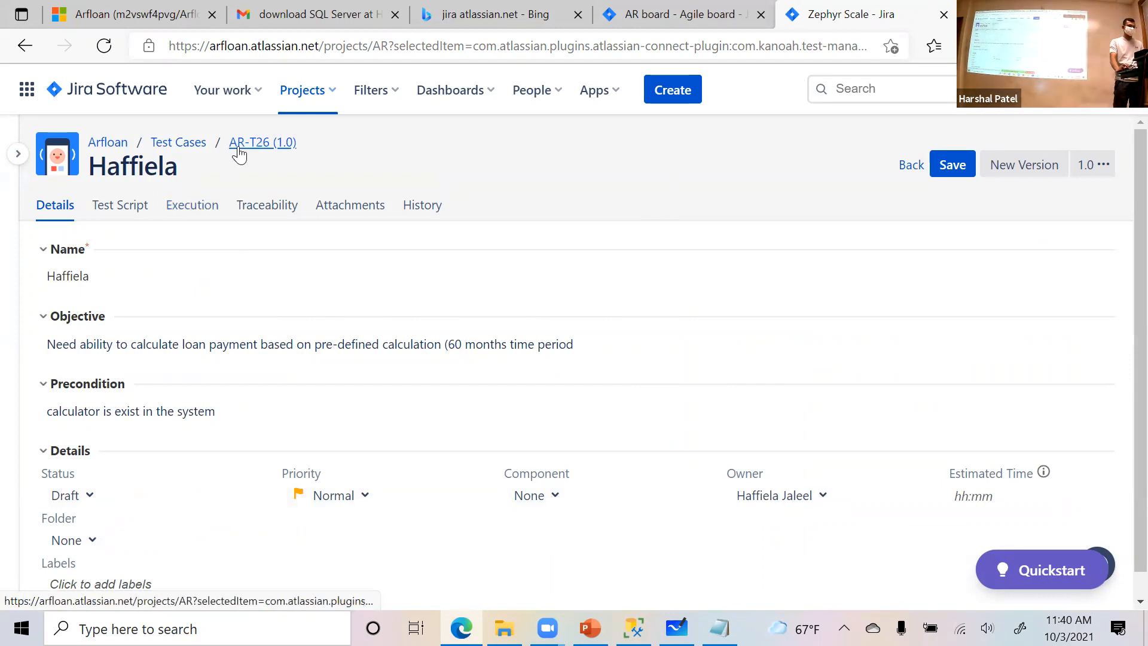
click(23, 50)
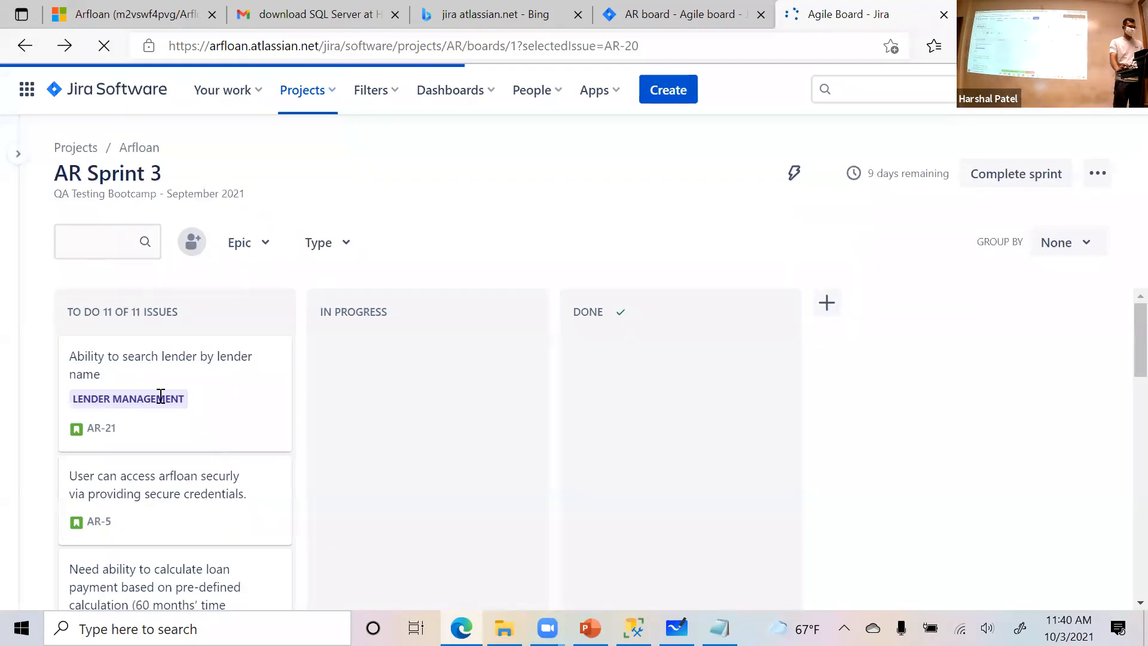
- Examine the Zephyr Scale section of story AR-21 and open a blank new test case for it
click(146, 363)
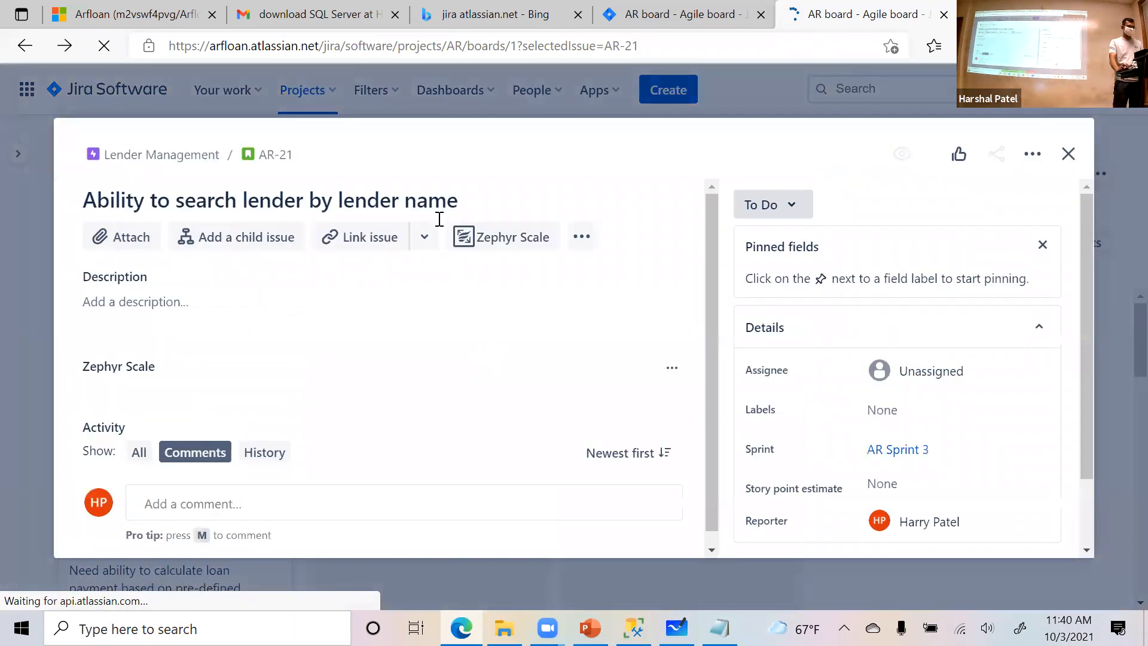
scroll(520, 335, down, 1)
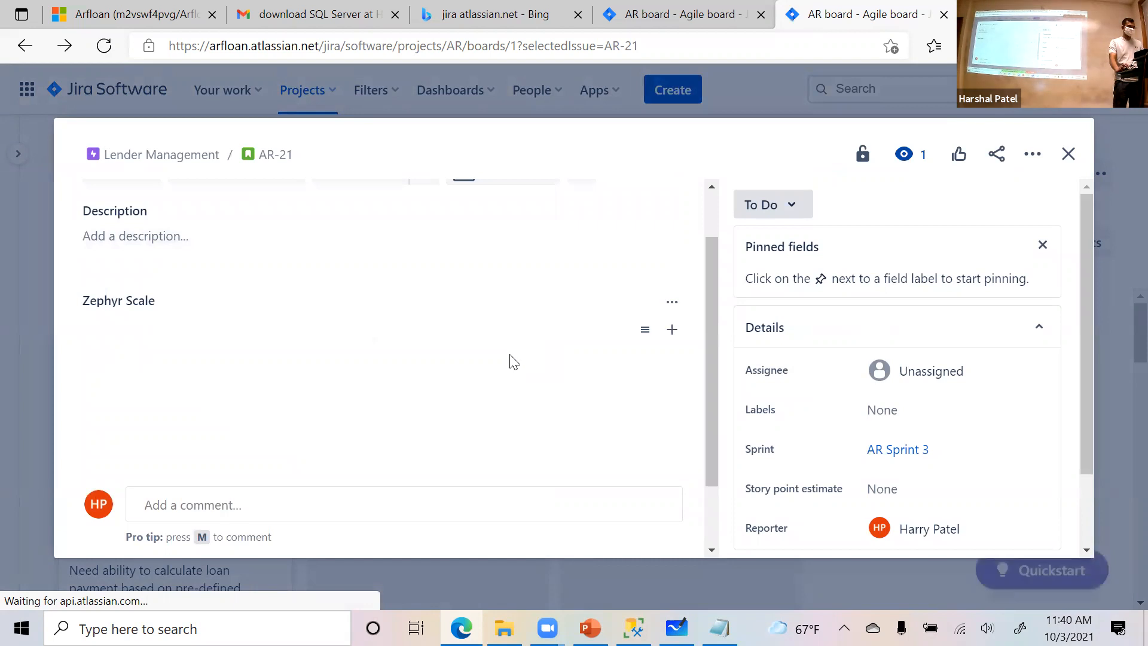
scroll(266, 407, up, 1)
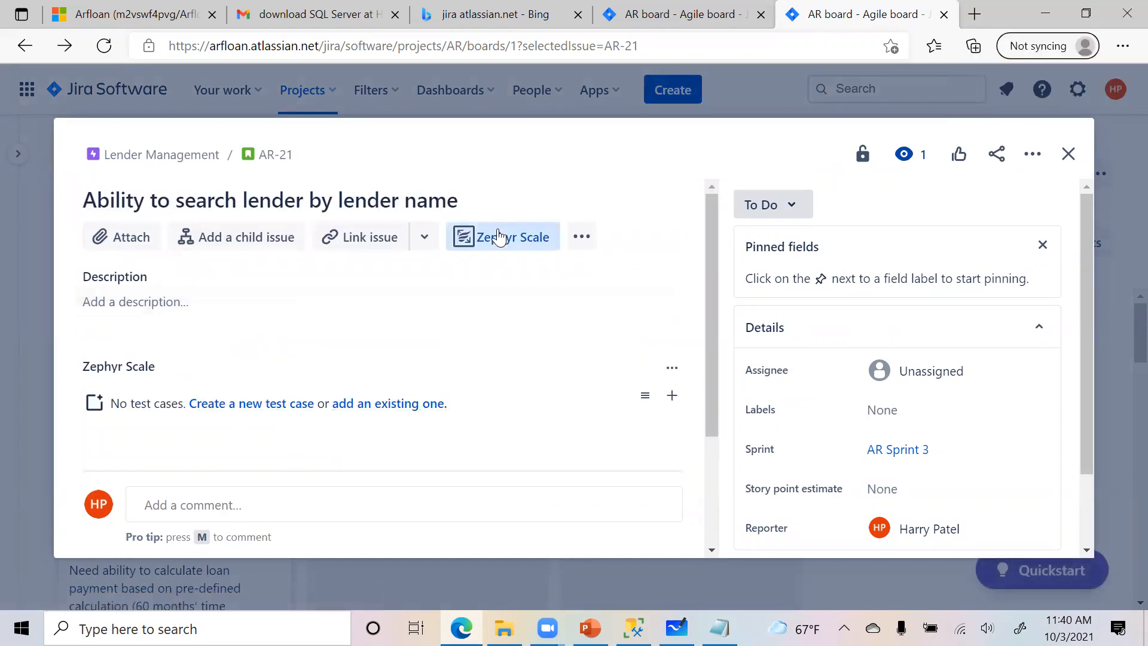
scroll(498, 235, down, 1)
scroll(496, 287, up, 1)
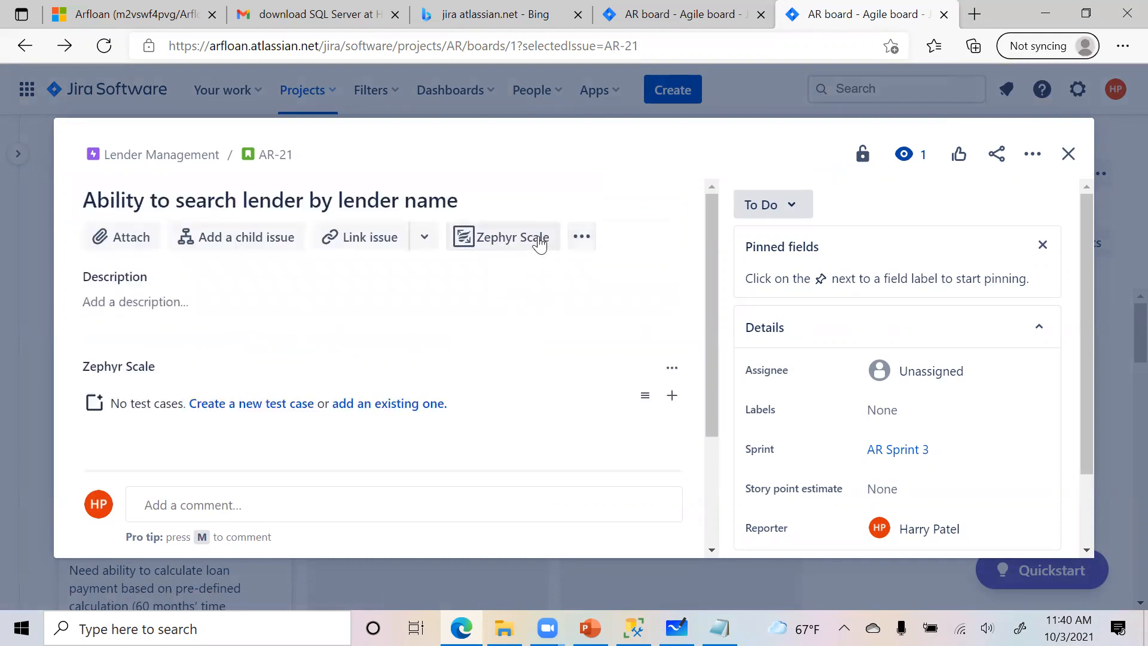
click(272, 407)
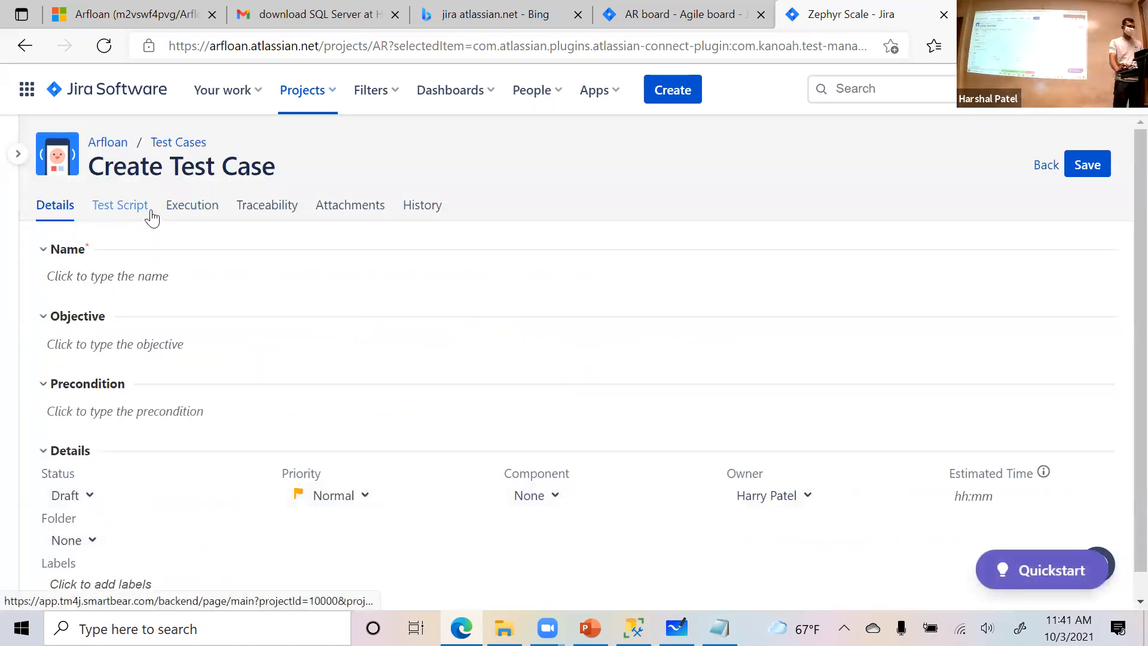
- Leave the blank test case and browse the project's list of all test cases down to AR-T26
click(169, 144)
click(654, 149)
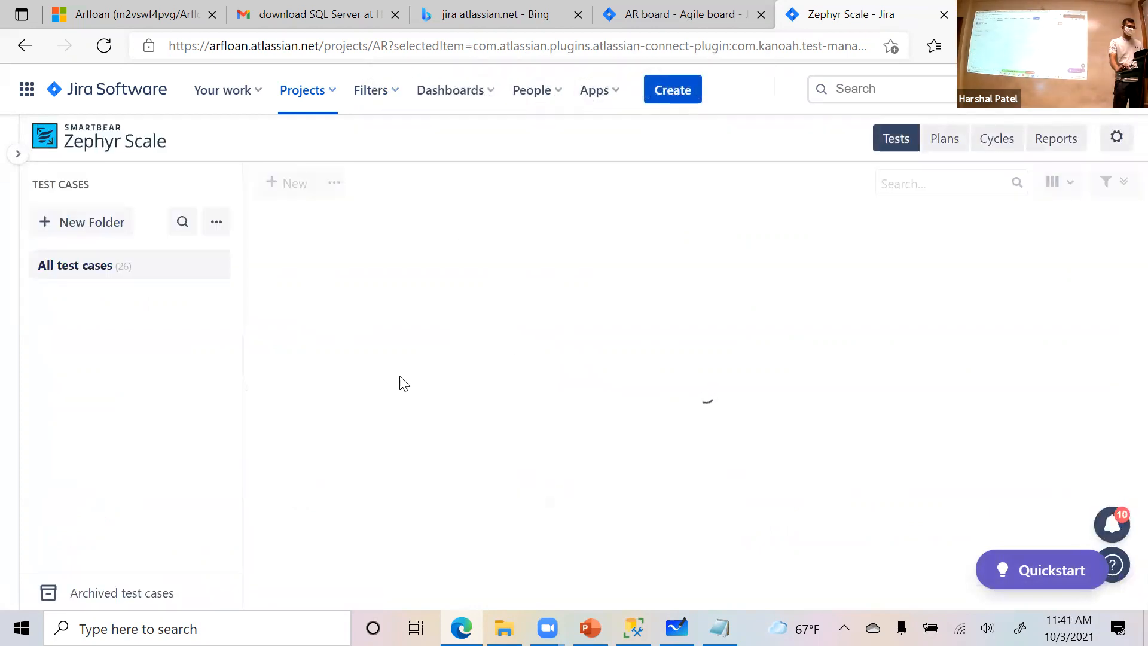
scroll(371, 417, down, 2)
scroll(371, 417, down, 5)
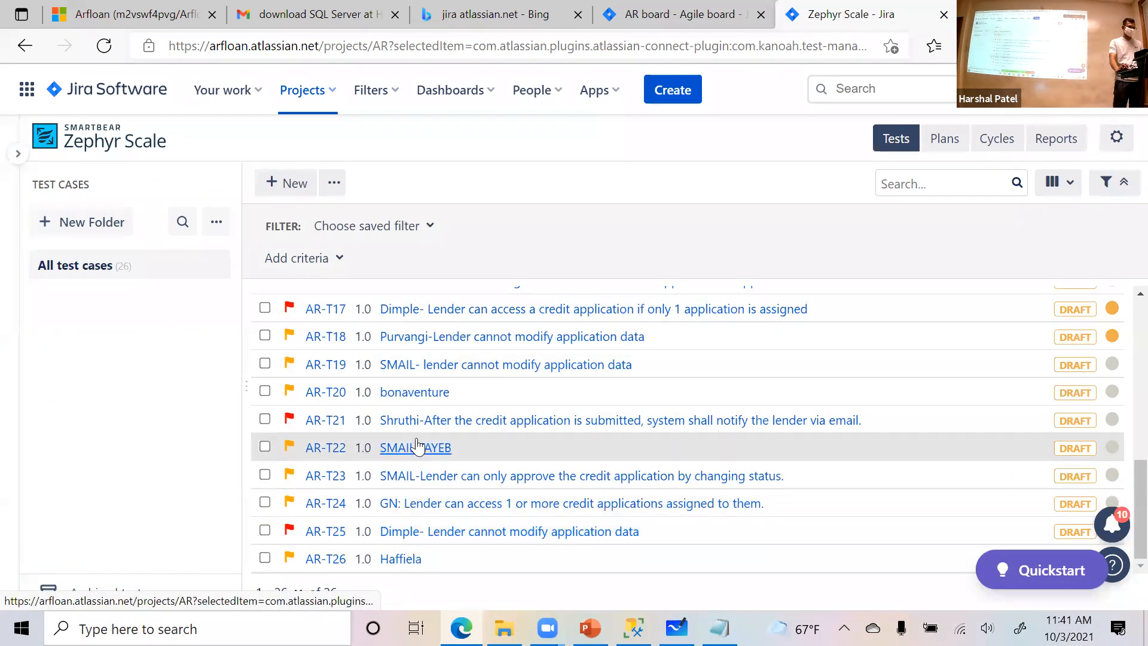
- Open test case AR-T13 in a separate browser tab and review the steps of its test script
scroll(416, 402, up, 2)
scroll(417, 402, up, 2)
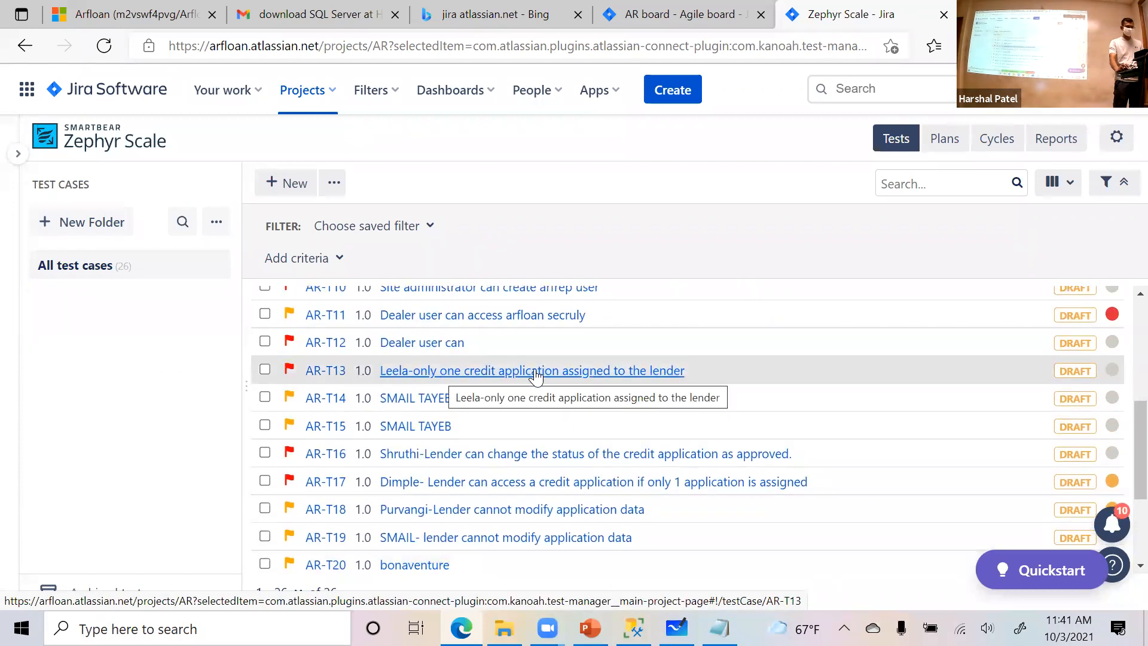
right_click(535, 375)
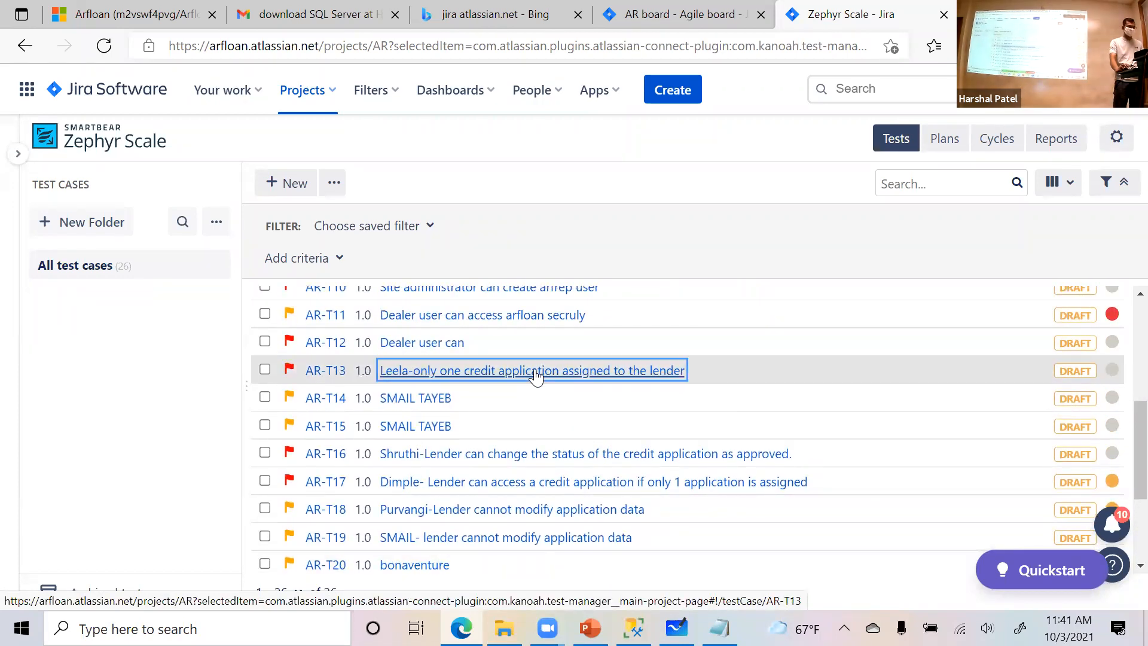
click(577, 48)
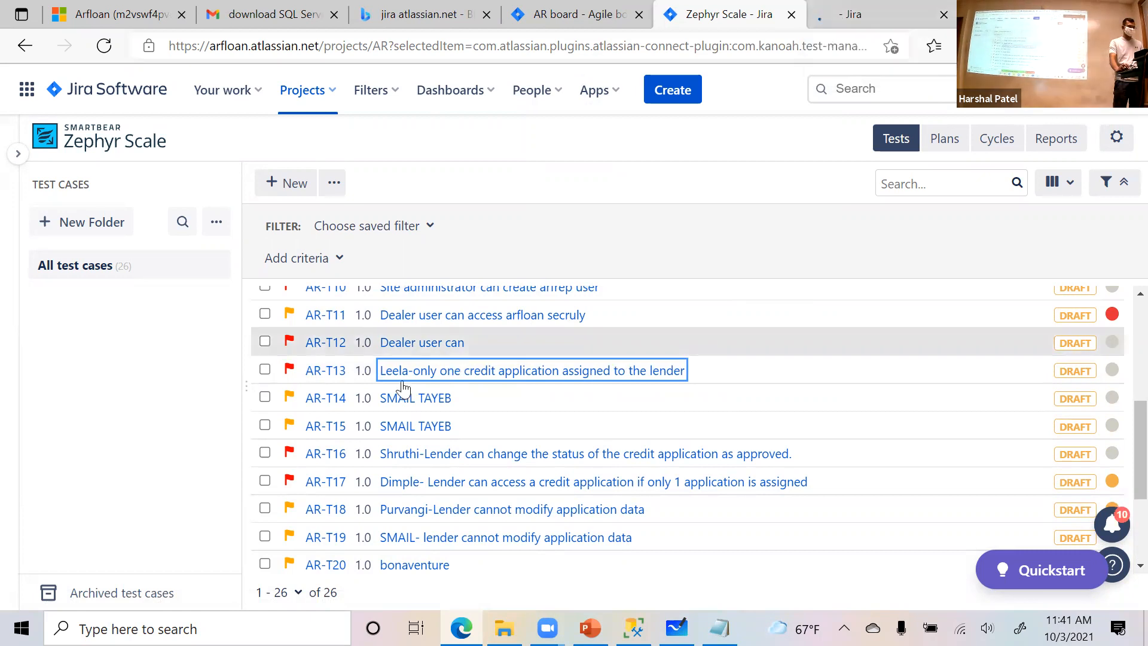
click(870, 18)
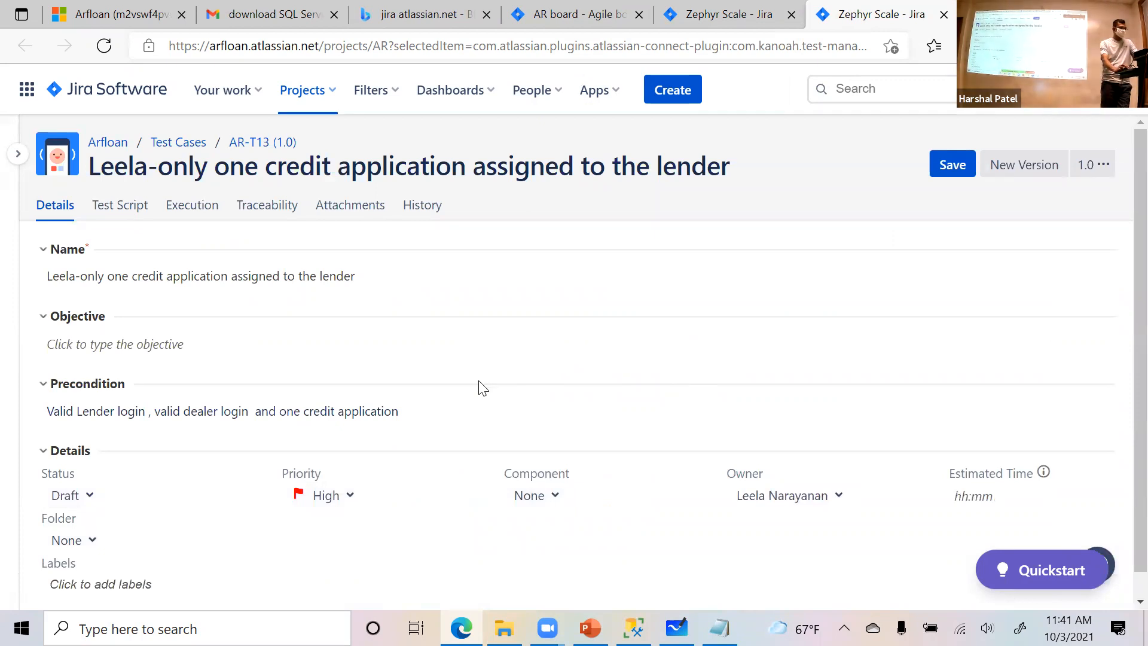
click(116, 208)
scroll(446, 450, down, 6)
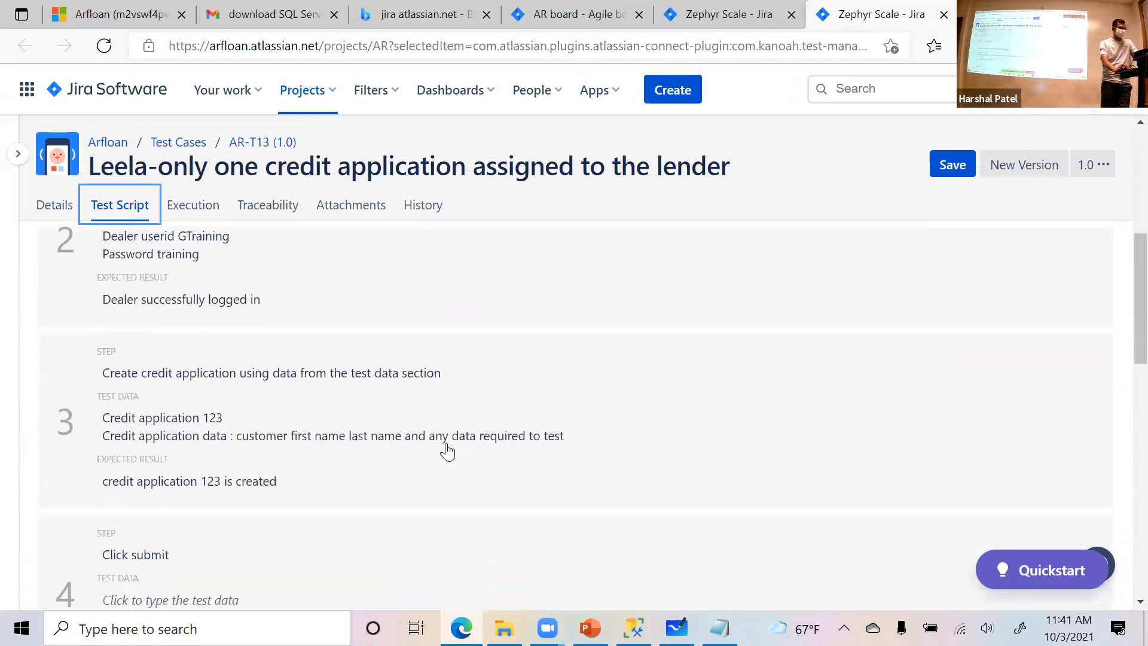
scroll(443, 445, down, 8)
- Link story AR-19 to test case AR-T13 for traceability by searching issues for "lender", and save the test case
click(272, 206)
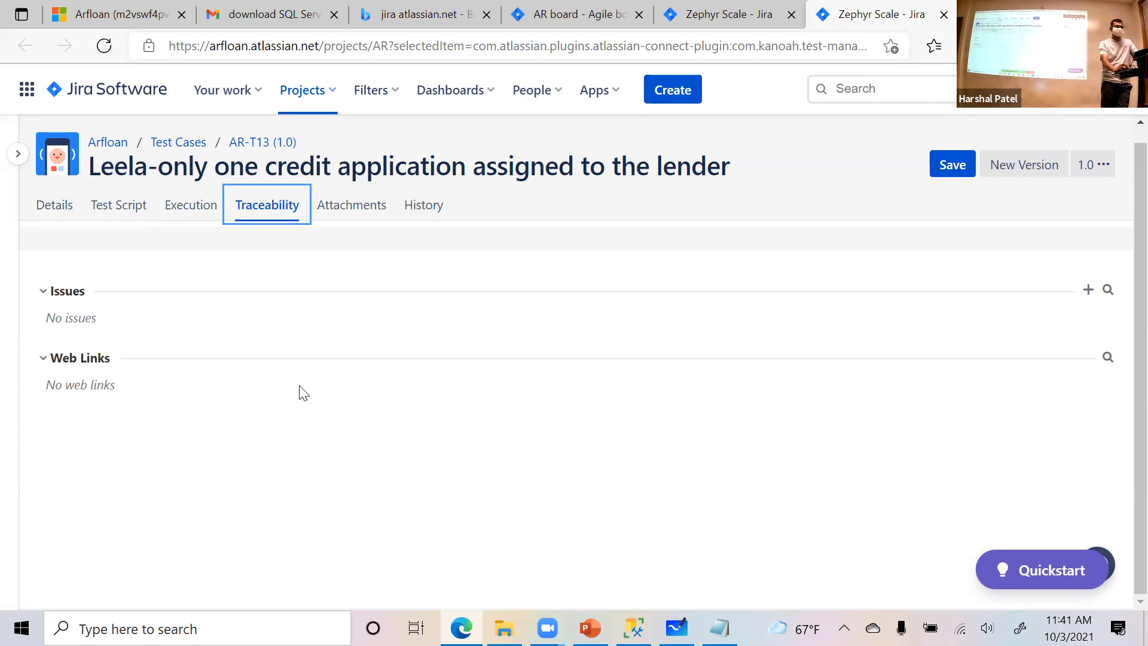
click(1109, 293)
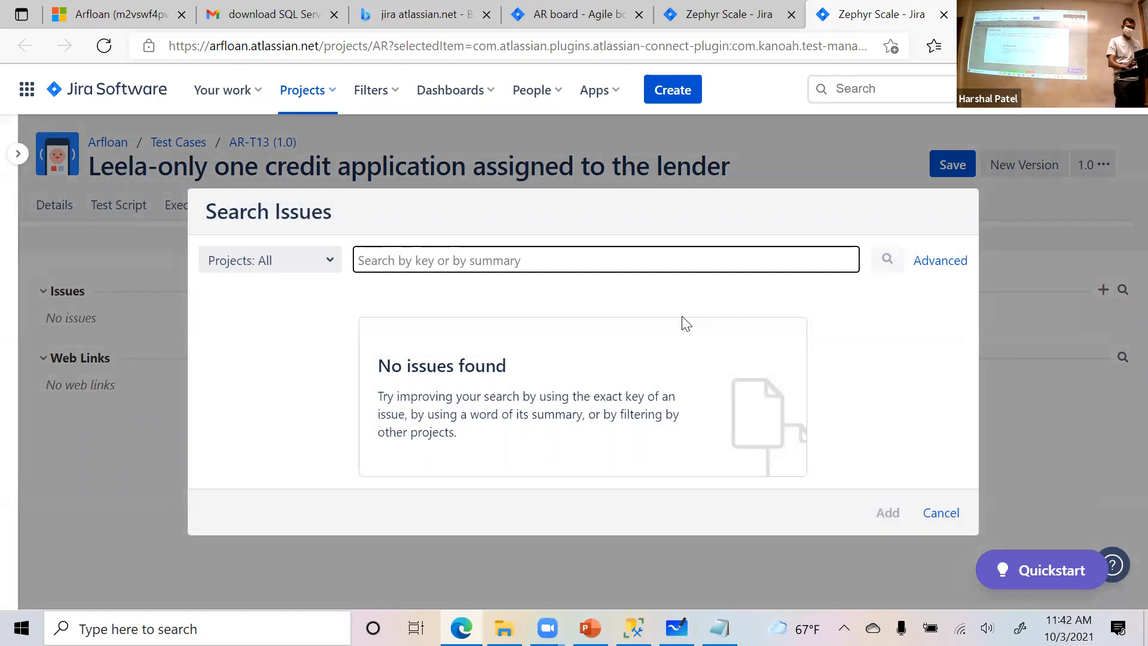
text(lender)
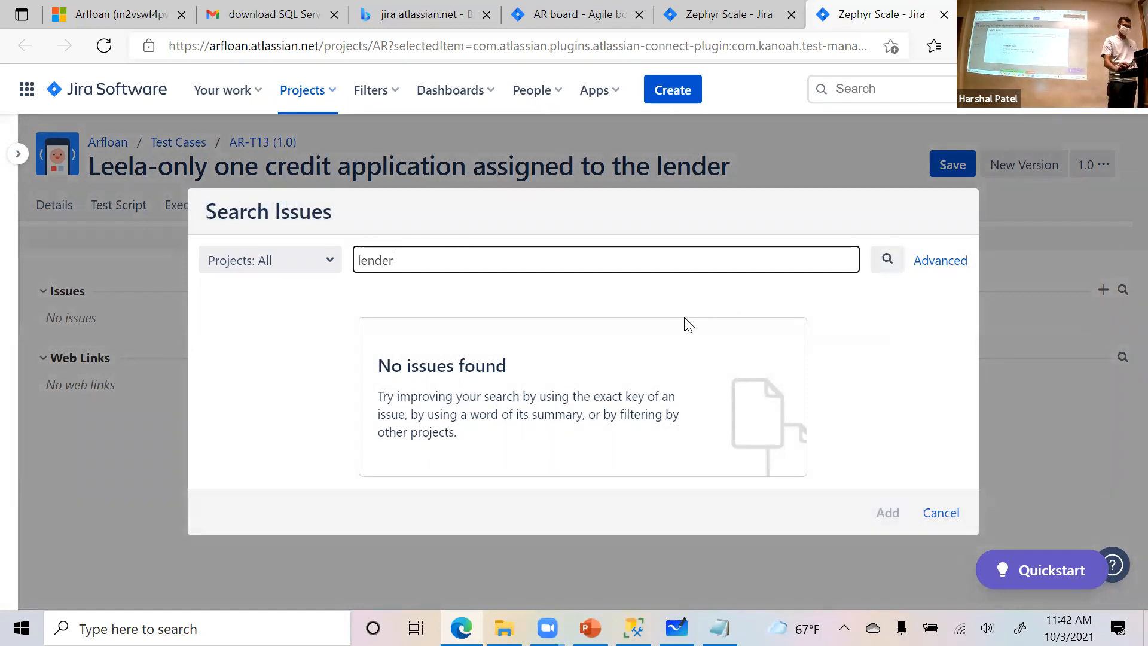
click(887, 263)
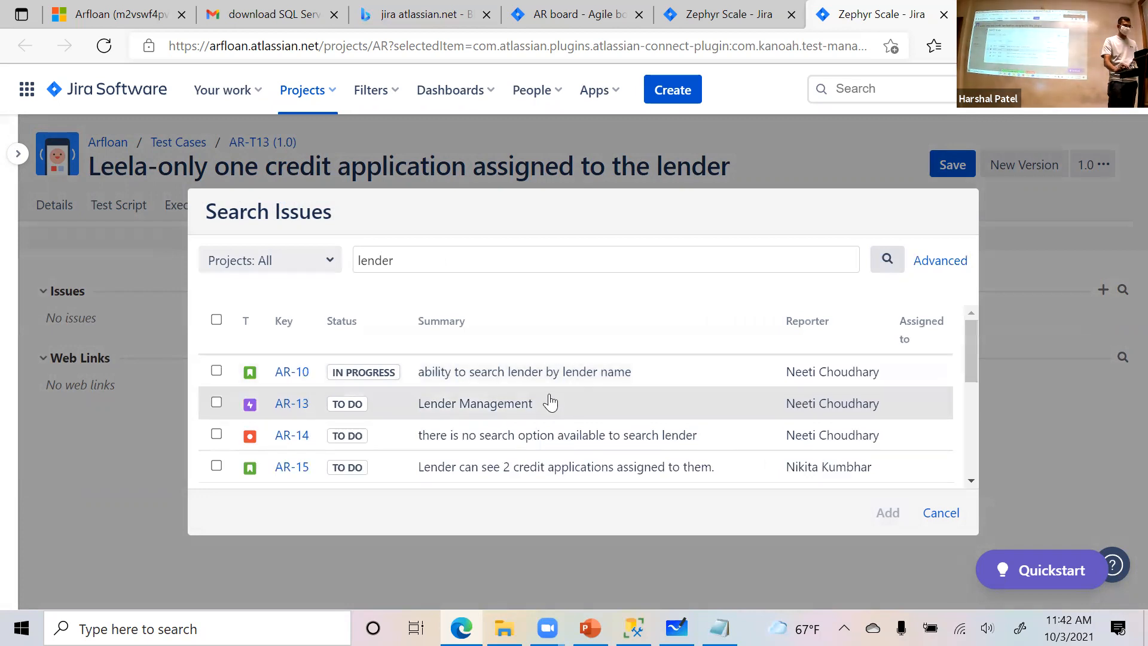
scroll(547, 401, down, 5)
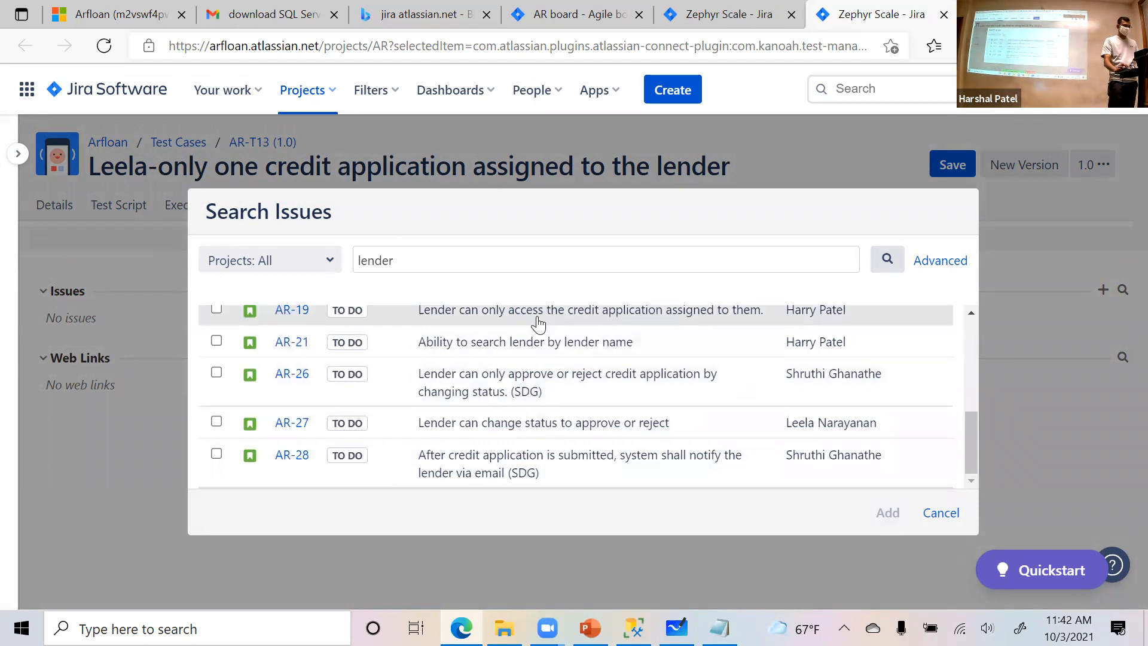
scroll(562, 359, up, 1)
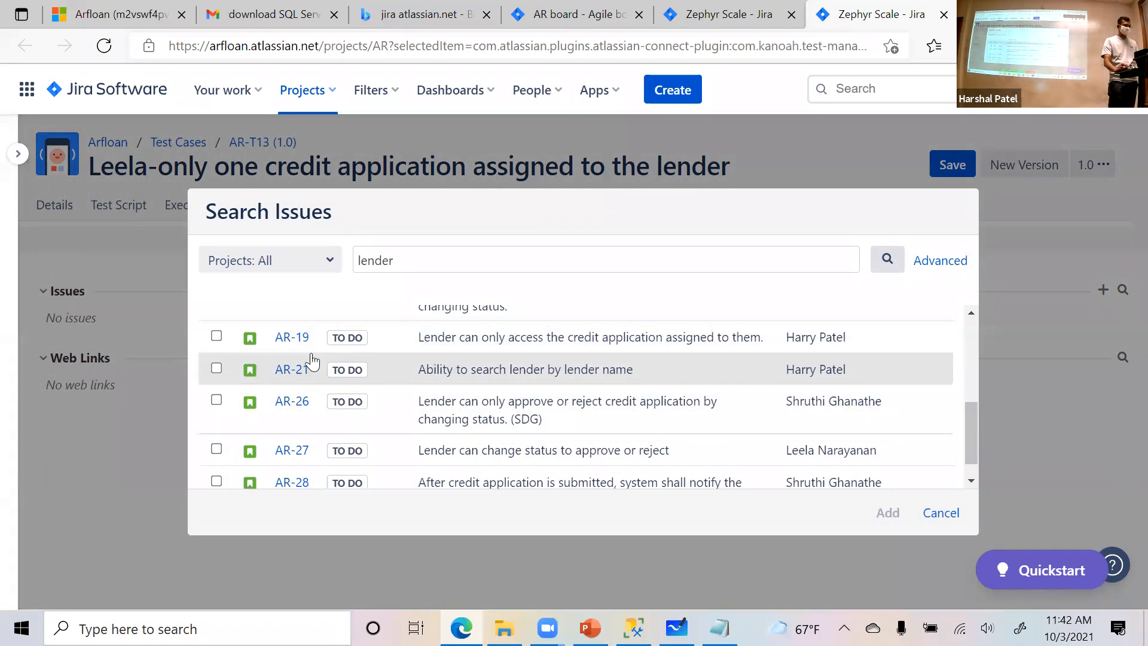
click(216, 335)
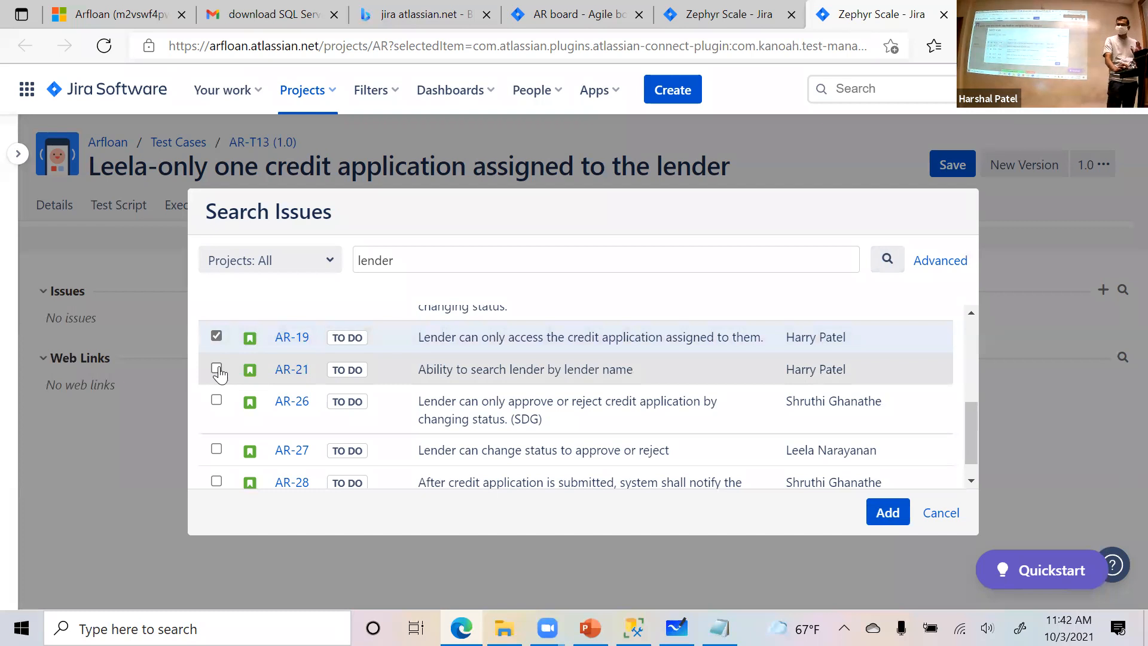
click(889, 513)
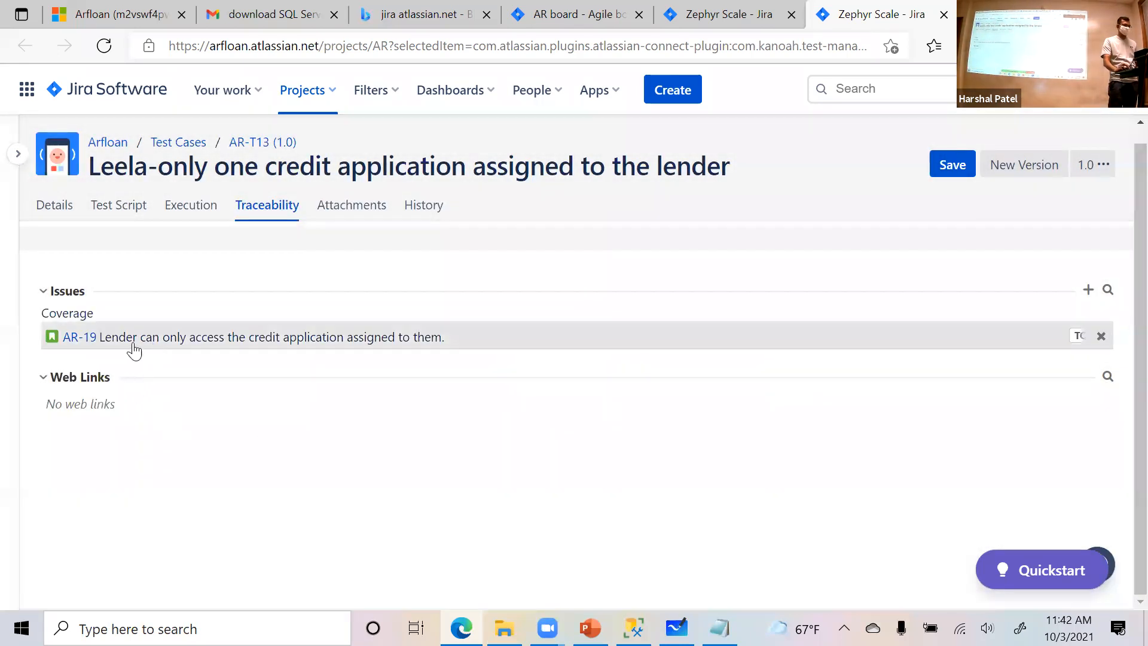
click(947, 171)
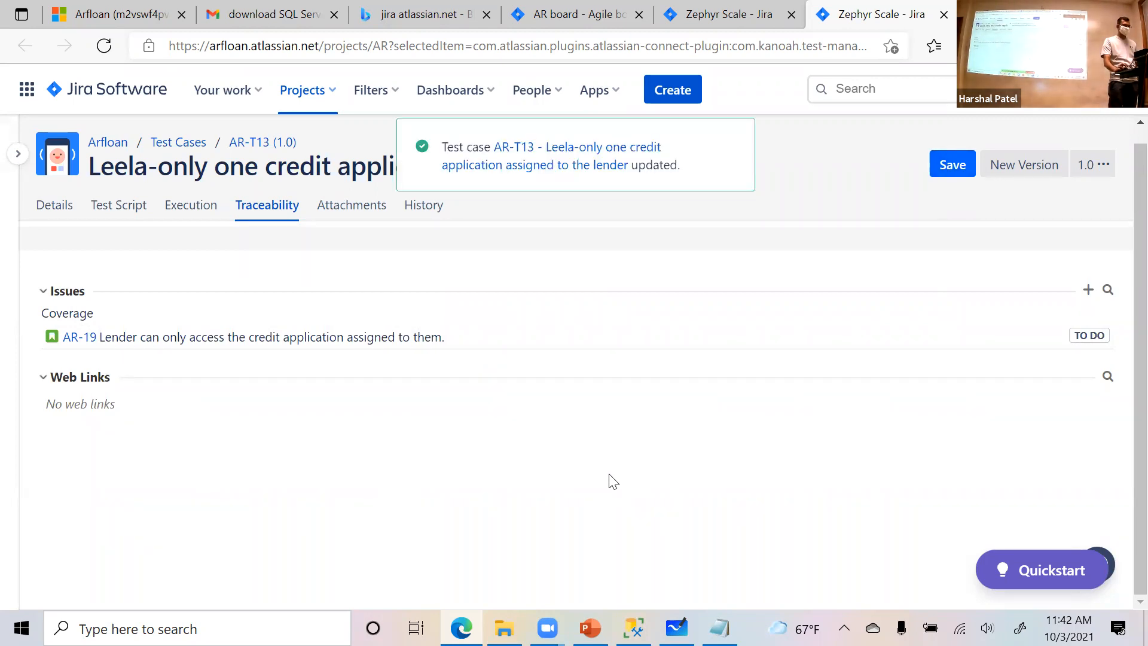
- Open the linked story AR-19 in a separate browser tab and view its Zephyr Scale test cases
right_click(80, 340)
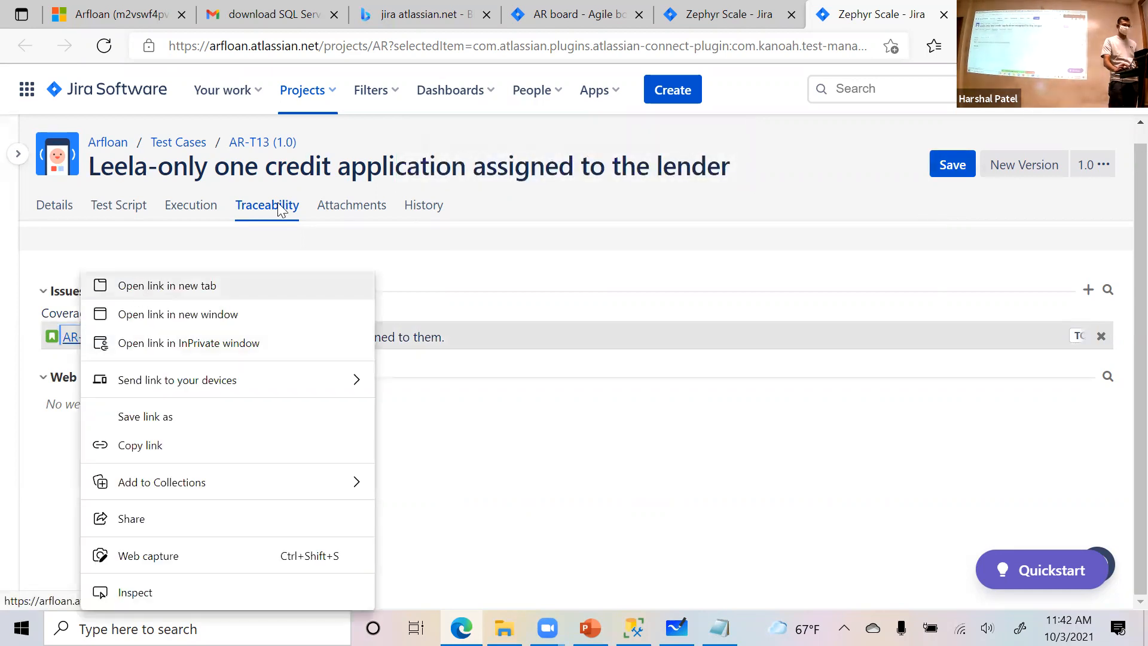
click(168, 285)
click(861, 14)
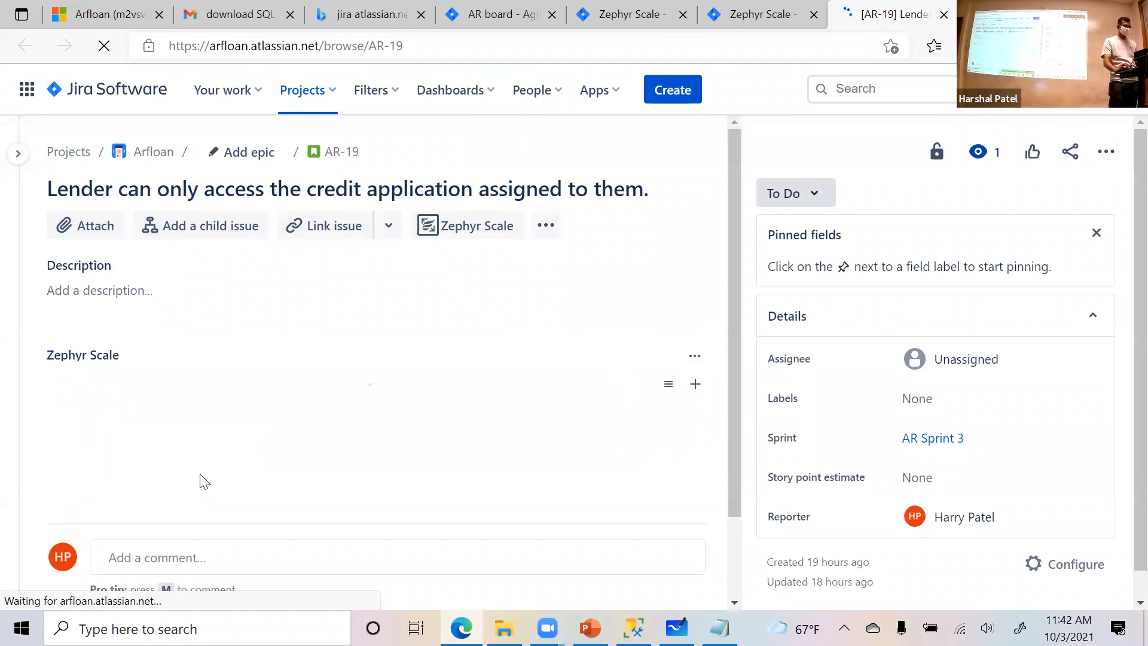
scroll(406, 384, down, 3)
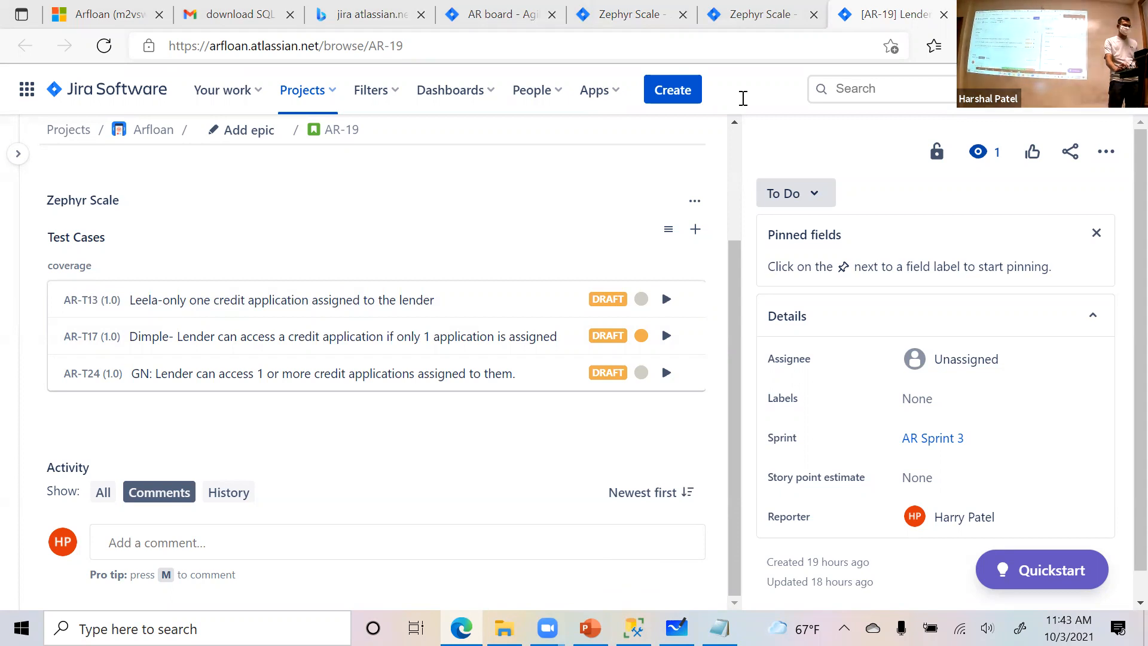
- Return to the project's list of all test cases and browse its entries from AR-T1 onward
click(640, 8)
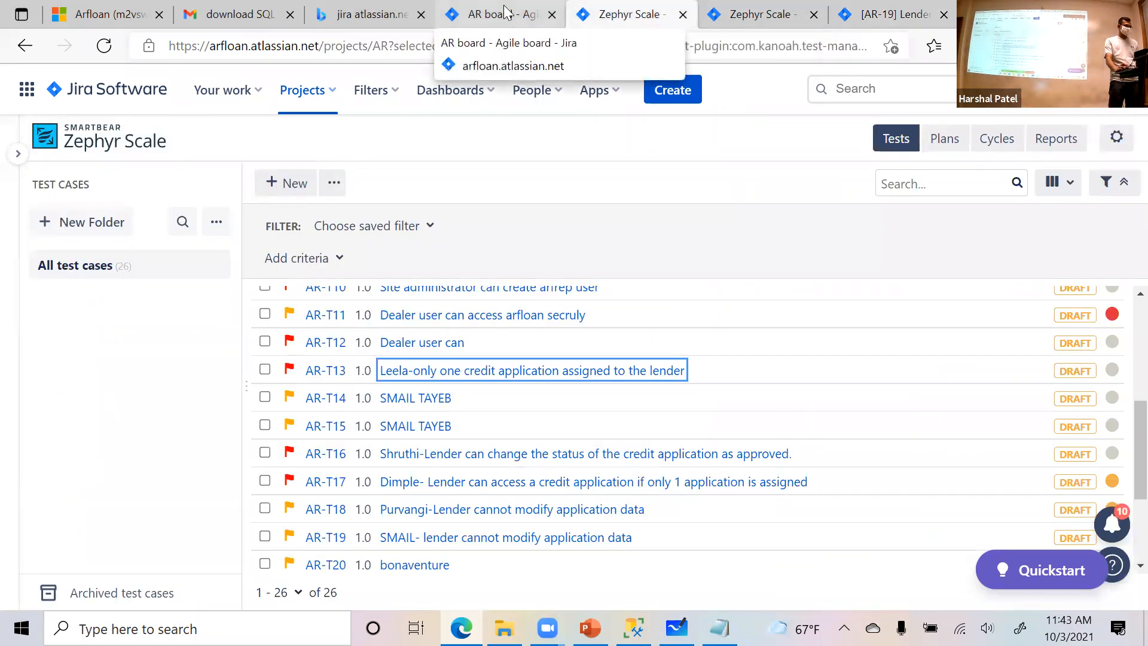
mouse_move(52, 159)
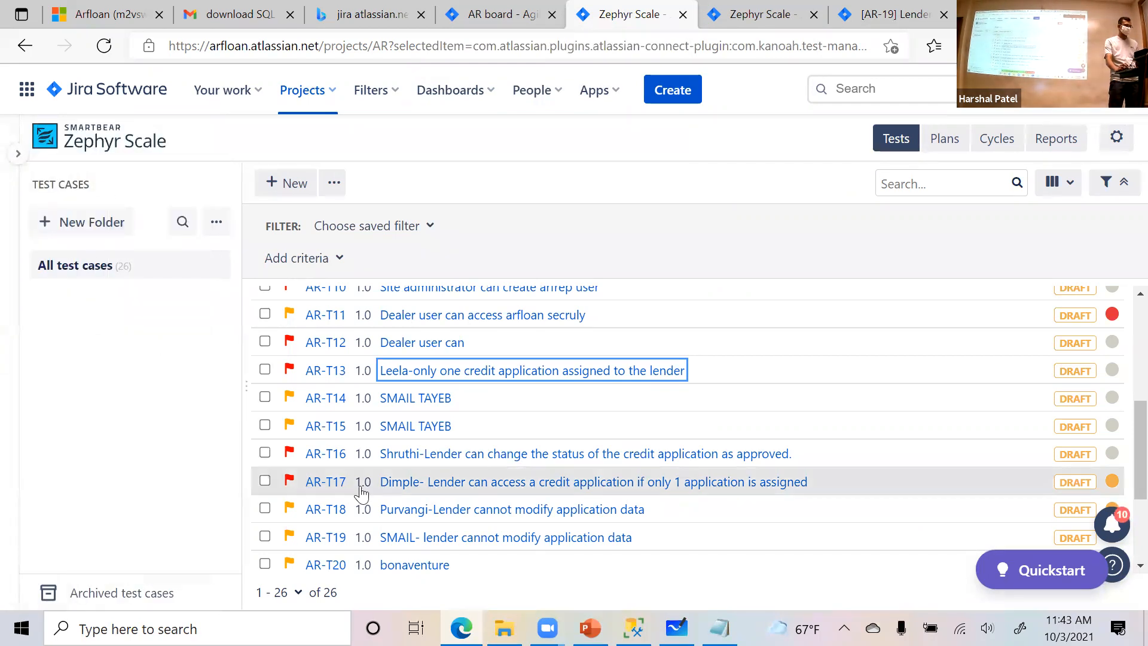
scroll(360, 493, up, 5)
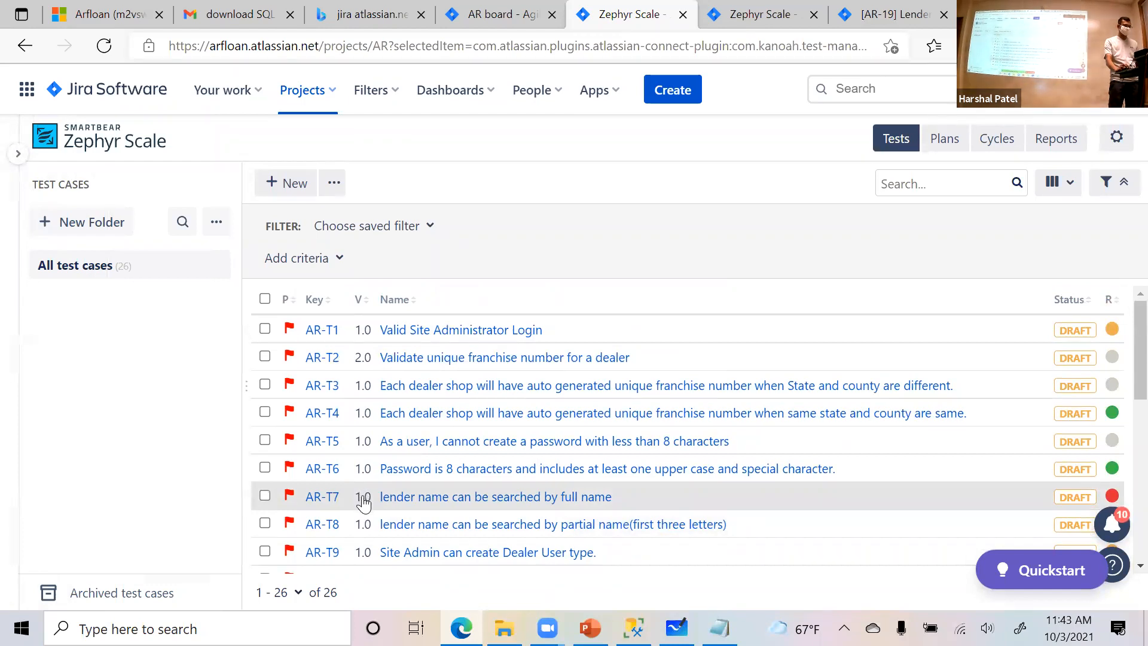
scroll(365, 505, down, 3)
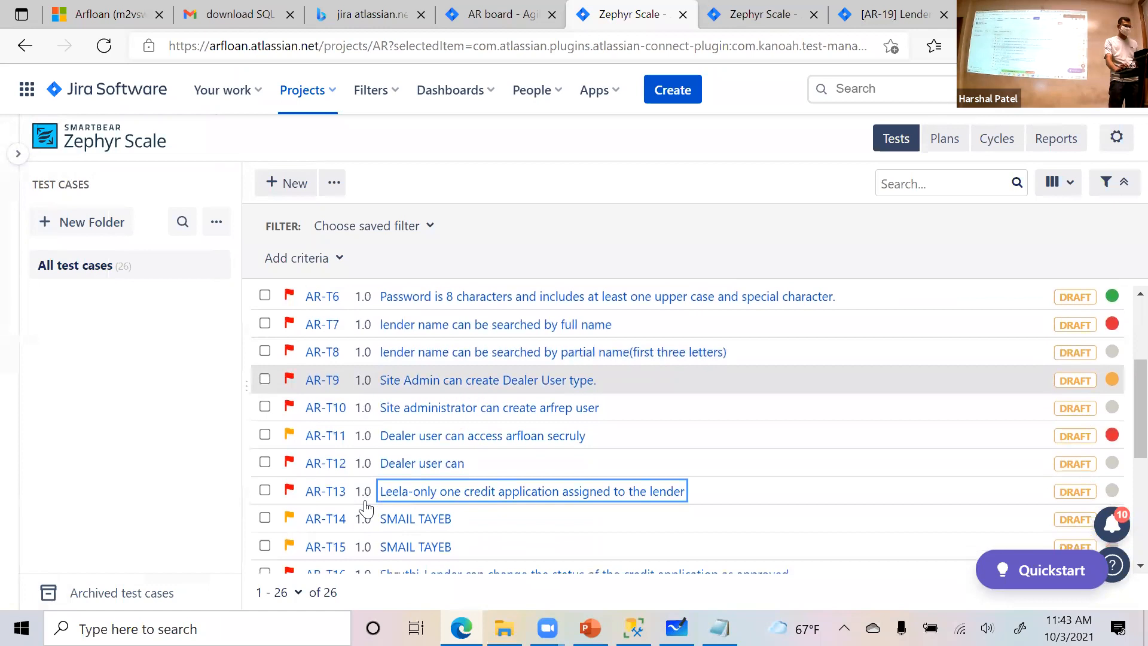
scroll(366, 507, up, 3)
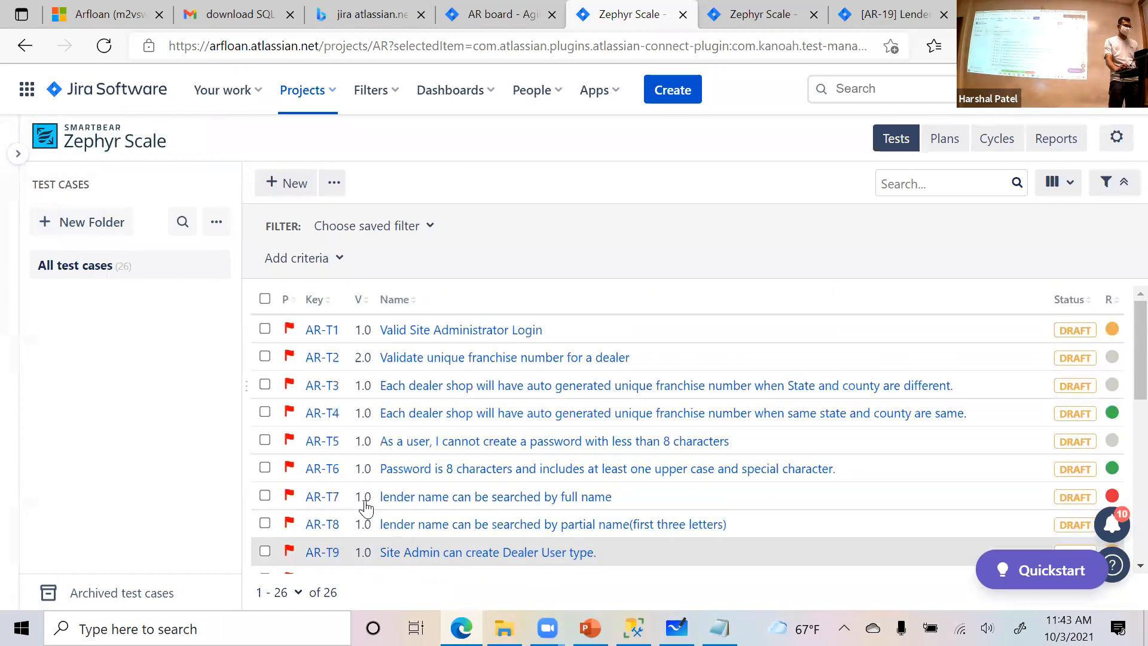
- Revisit the traceability of test case AR-T13 and the page of its linked story AR-19
click(750, 13)
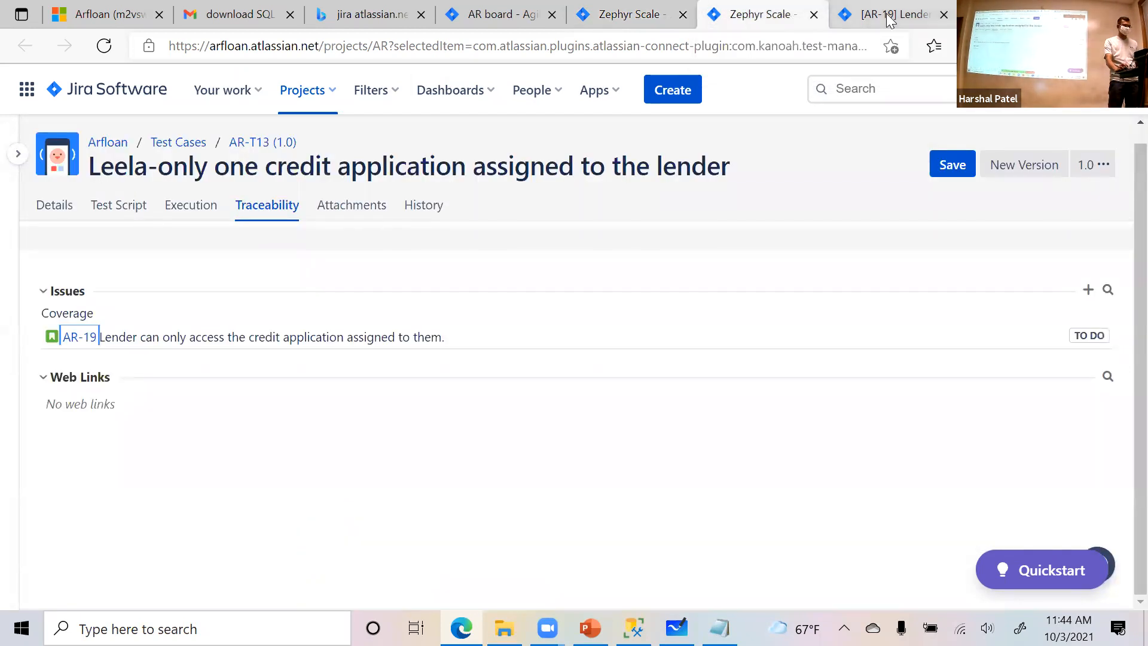
click(888, 15)
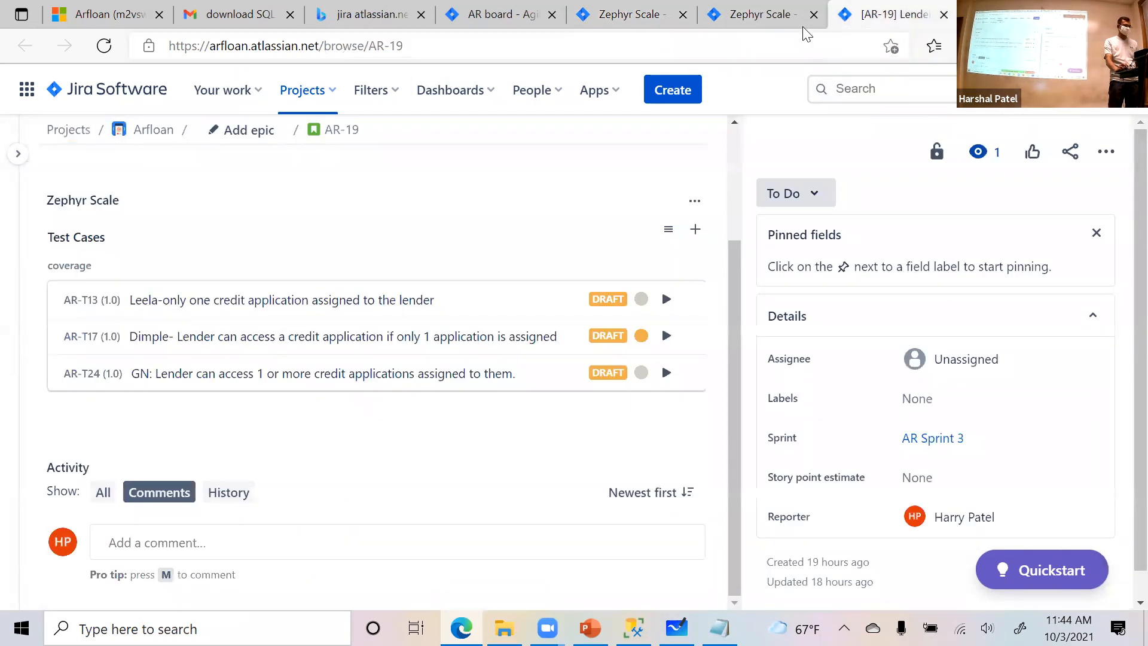
scroll(574, 226, up, 3)
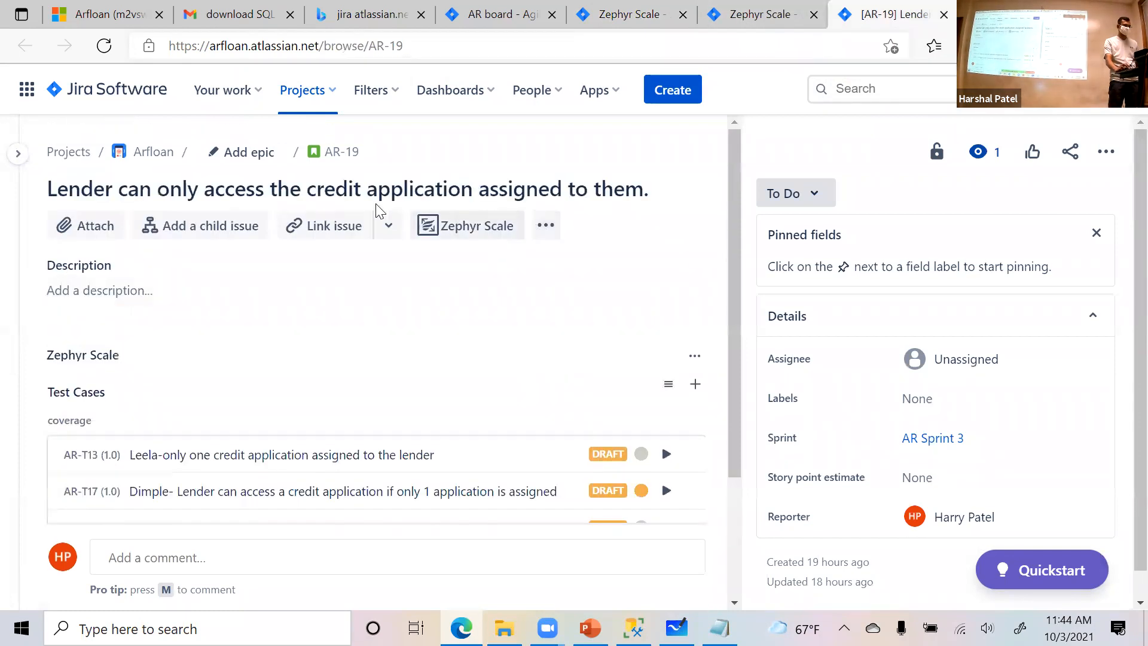
- Go back to the test case list, find AR-T20, and open it in a separate browser tab
click(654, 18)
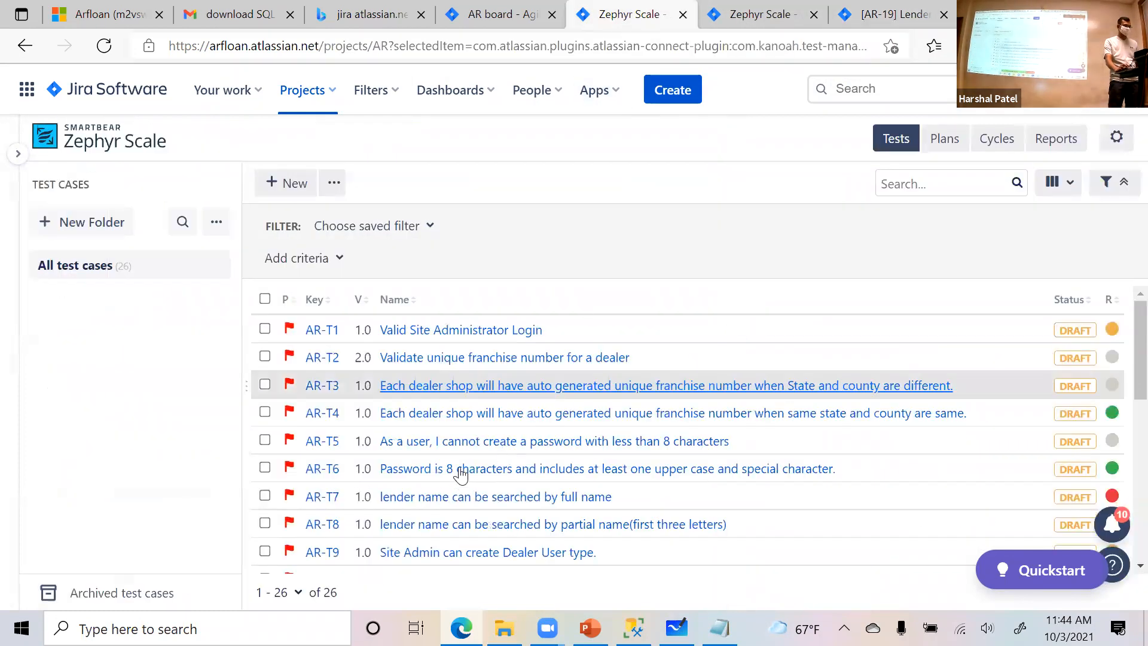
scroll(460, 475, down, 7)
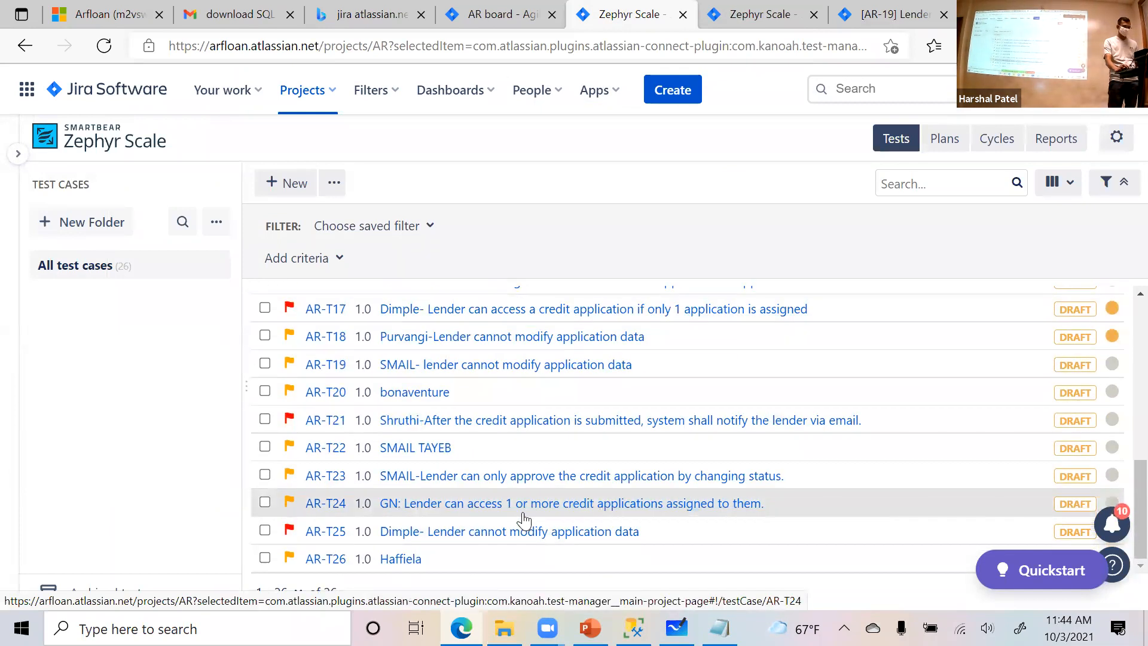
scroll(429, 553, up, 2)
scroll(430, 554, up, 6)
scroll(429, 553, down, 4)
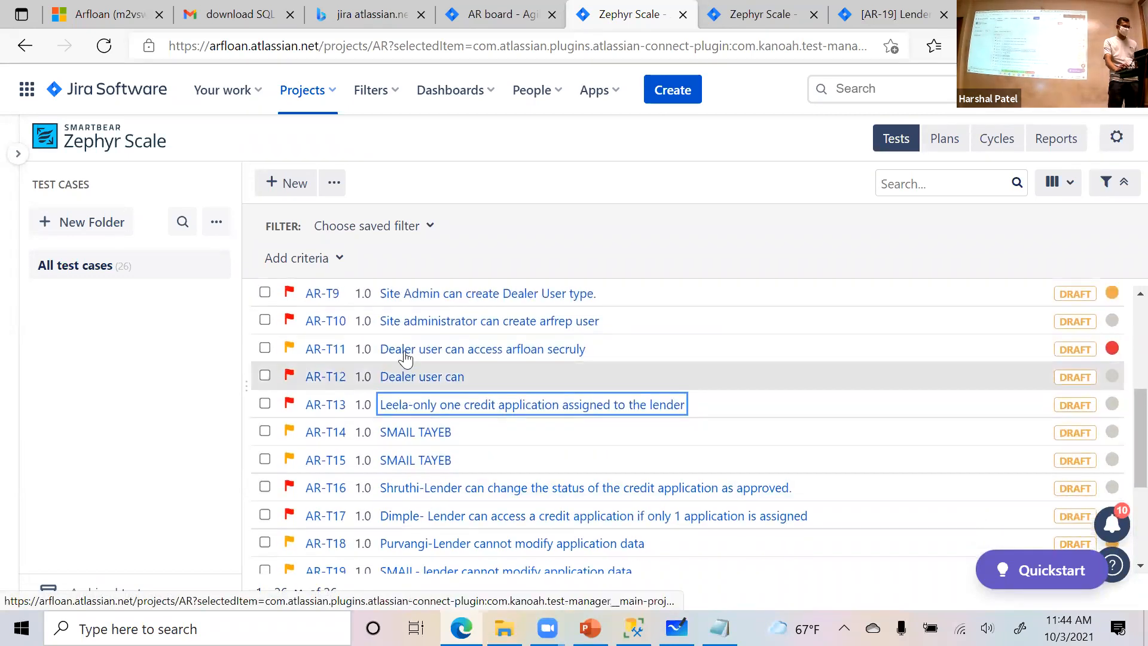
scroll(513, 466, down, 1)
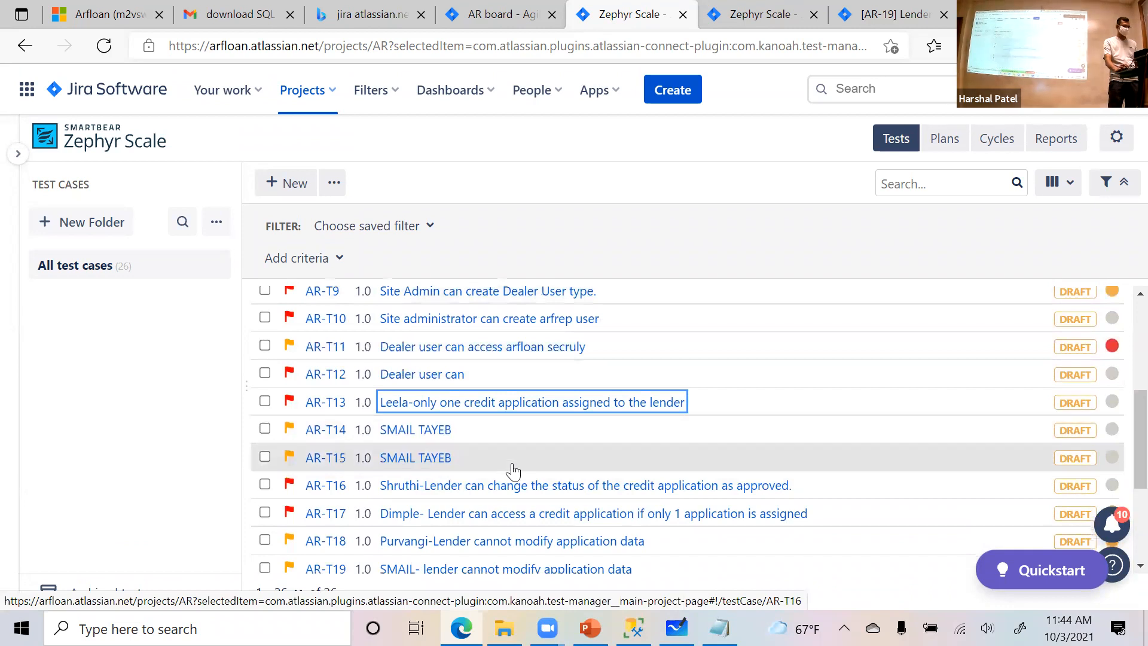
scroll(512, 472, down, 2)
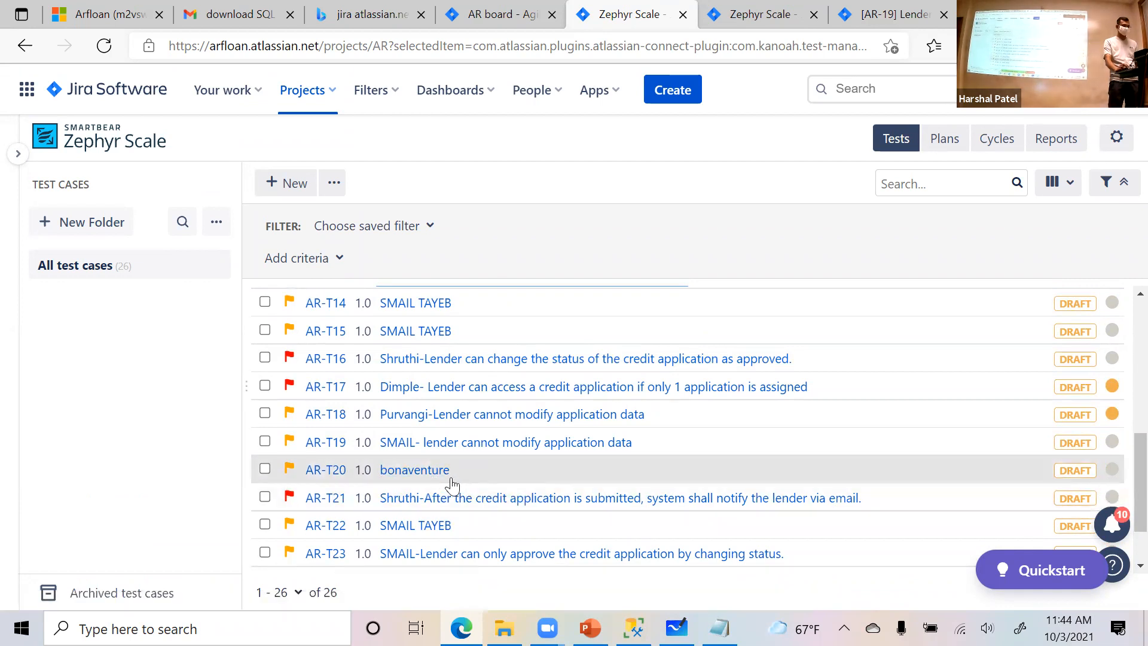
right_click(422, 471)
click(480, 142)
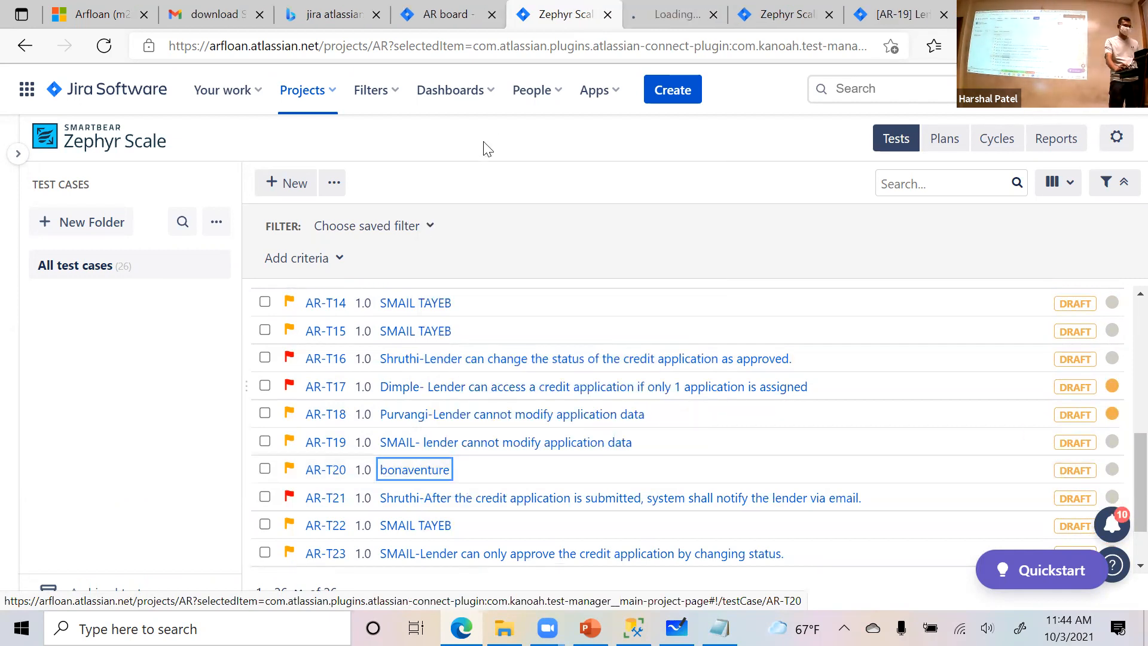
click(666, 12)
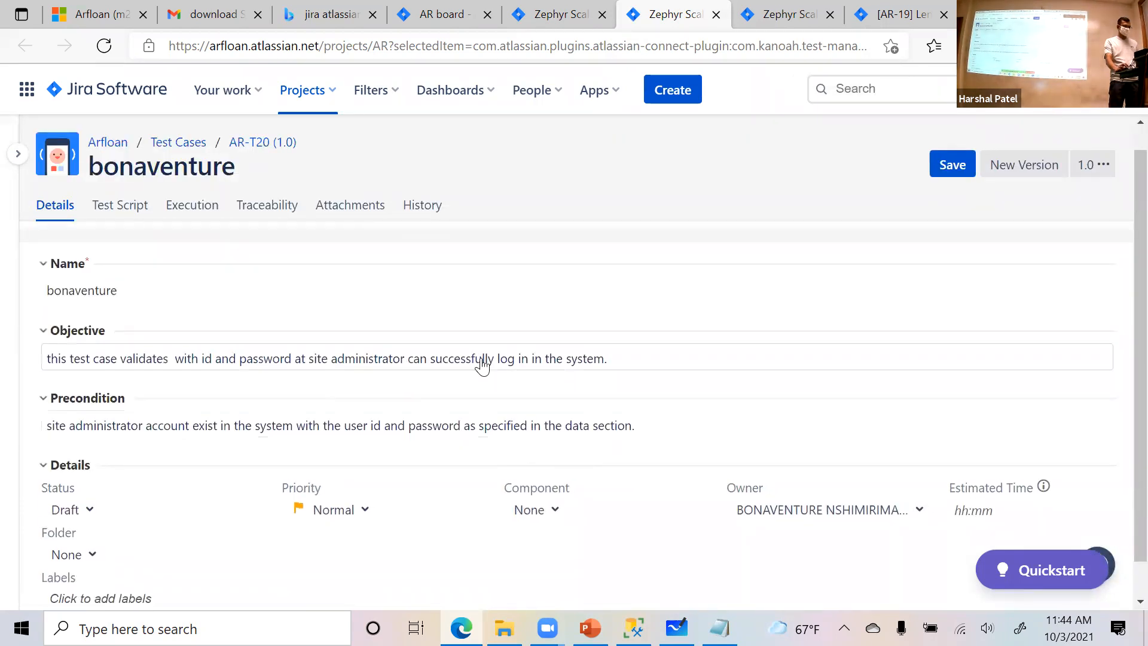
- Review the test script steps of test case AR-T20 and show its traceability to linked issues
click(139, 205)
scroll(492, 482, down, 3)
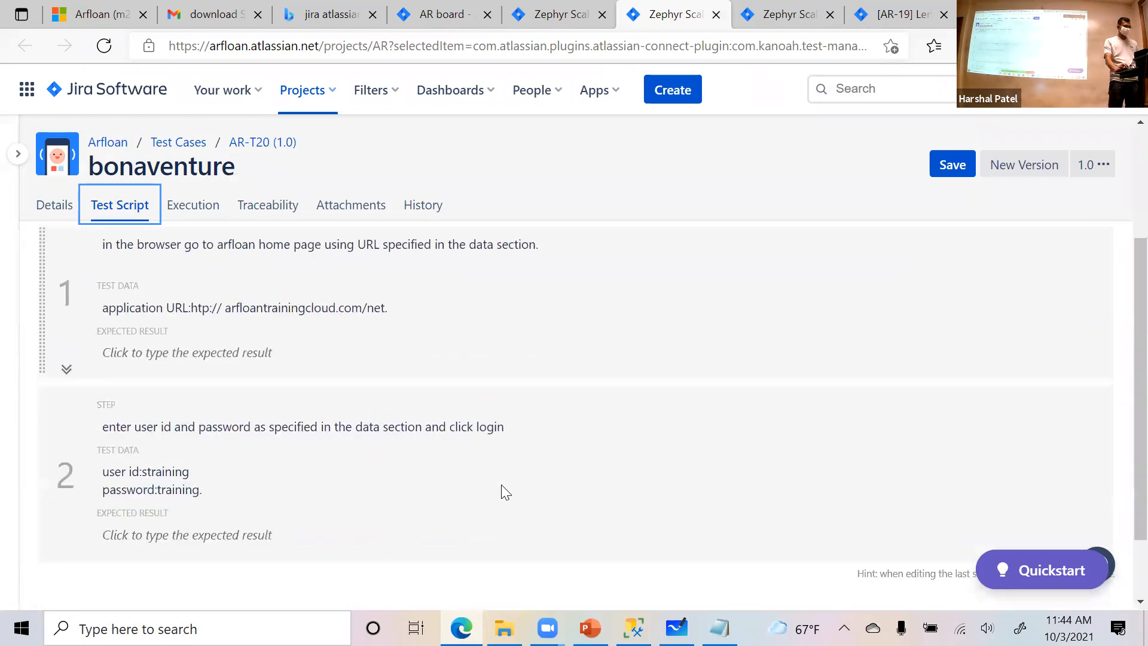
click(290, 207)
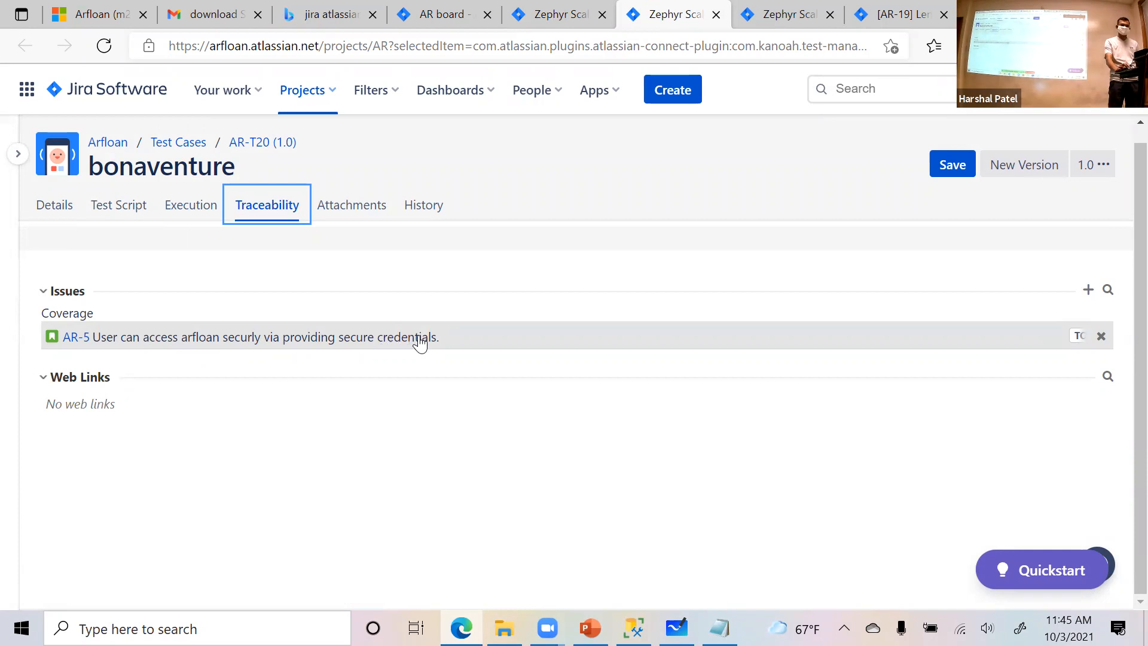
- Open the linked story AR-5 in a separate browser tab and examine its description and Zephyr Scale test cases
right_click(77, 336)
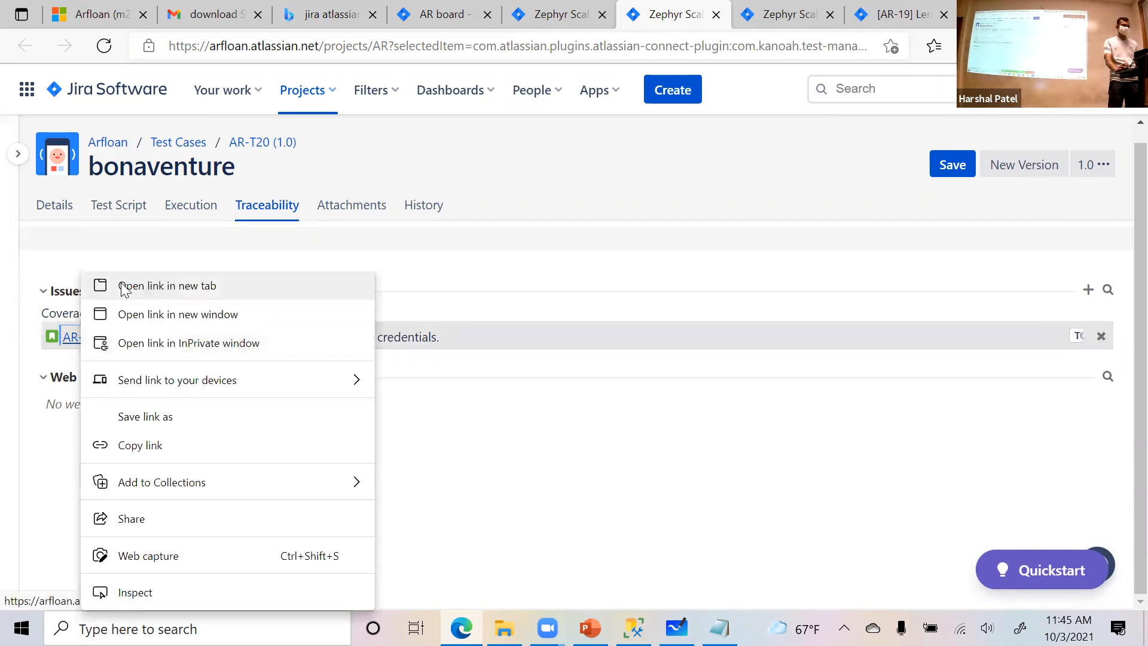
click(123, 286)
click(705, 14)
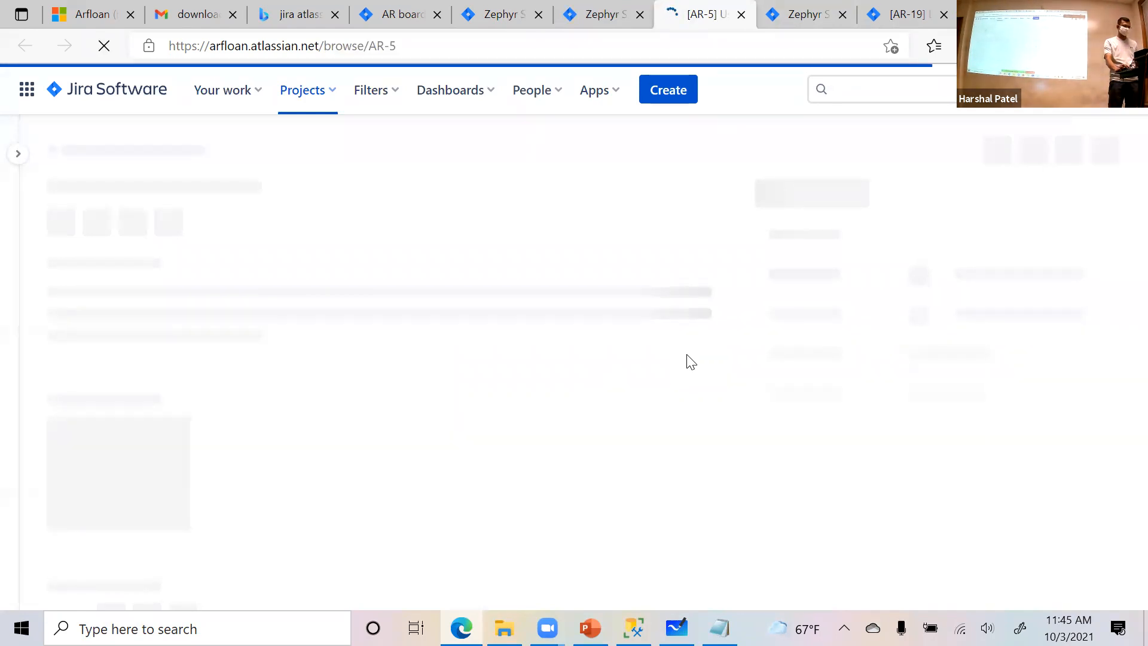
scroll(688, 359, down, 3)
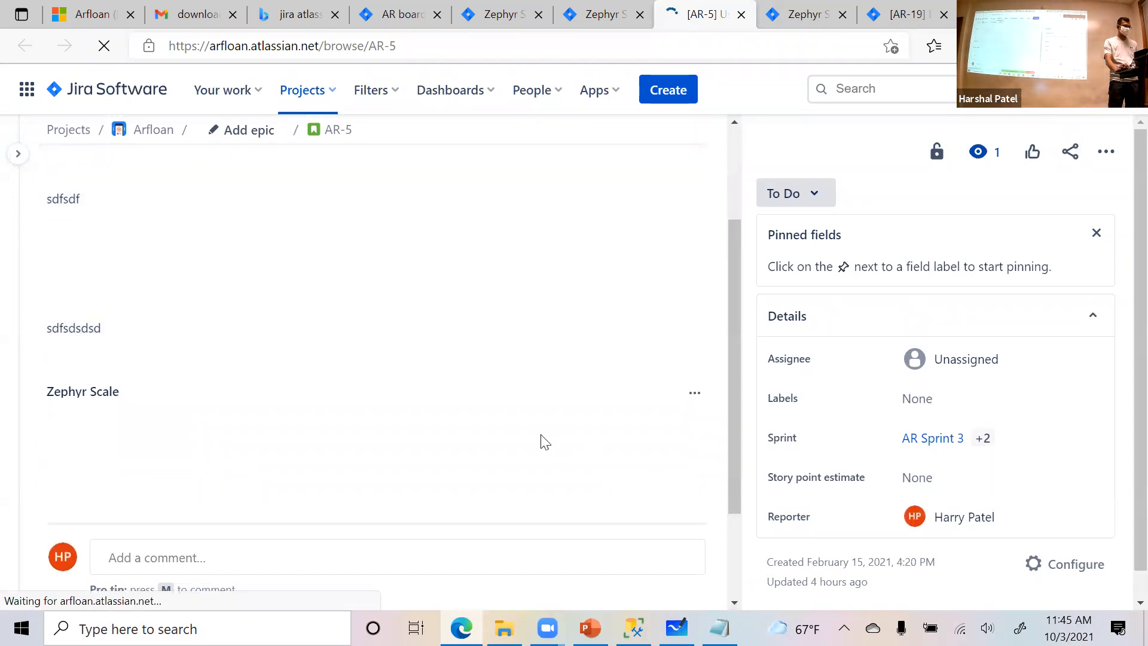
scroll(448, 368, down, 2)
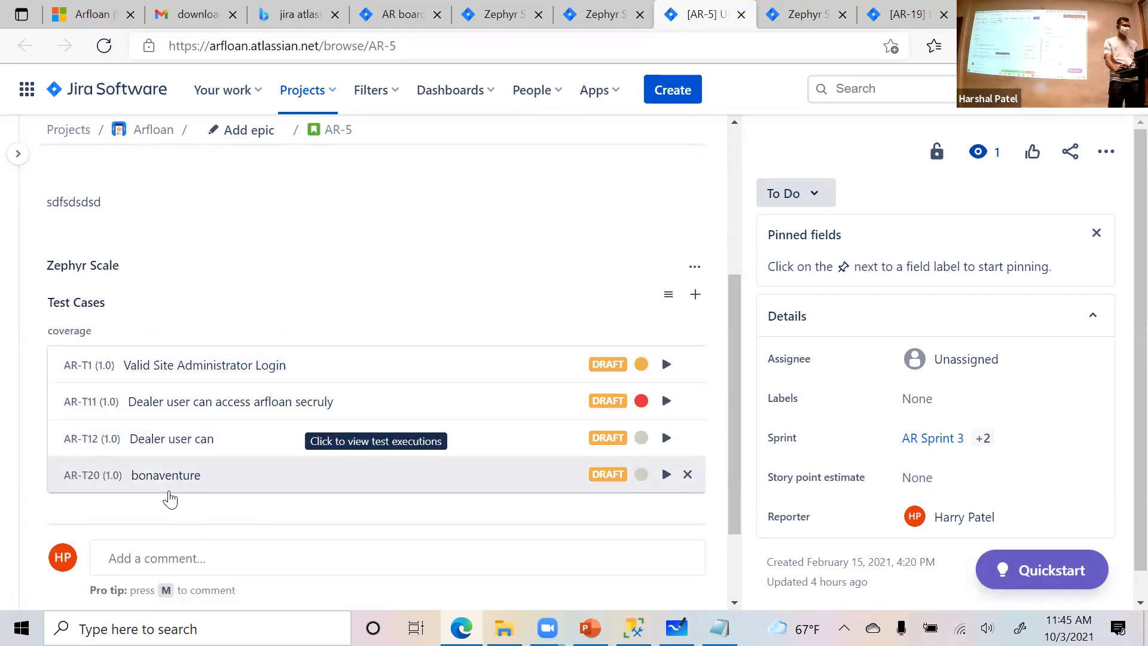
scroll(174, 494, up, 5)
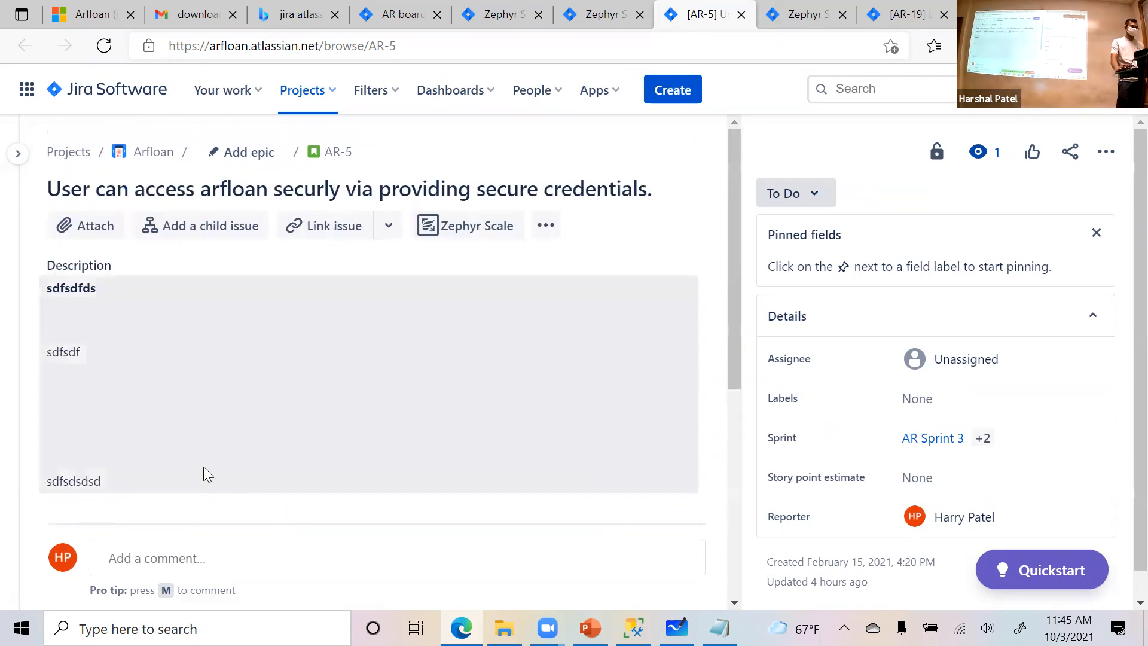
scroll(542, 311, down, 5)
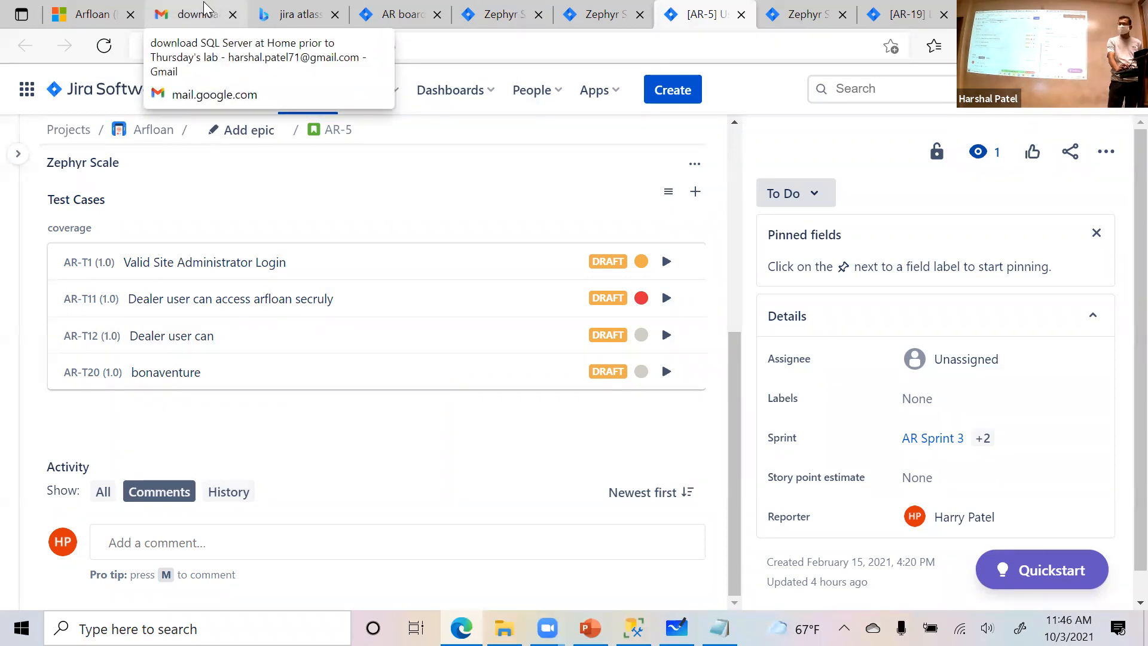
- Return to the AR Sprint 3 board and browse the issues in its To Do column
click(487, 15)
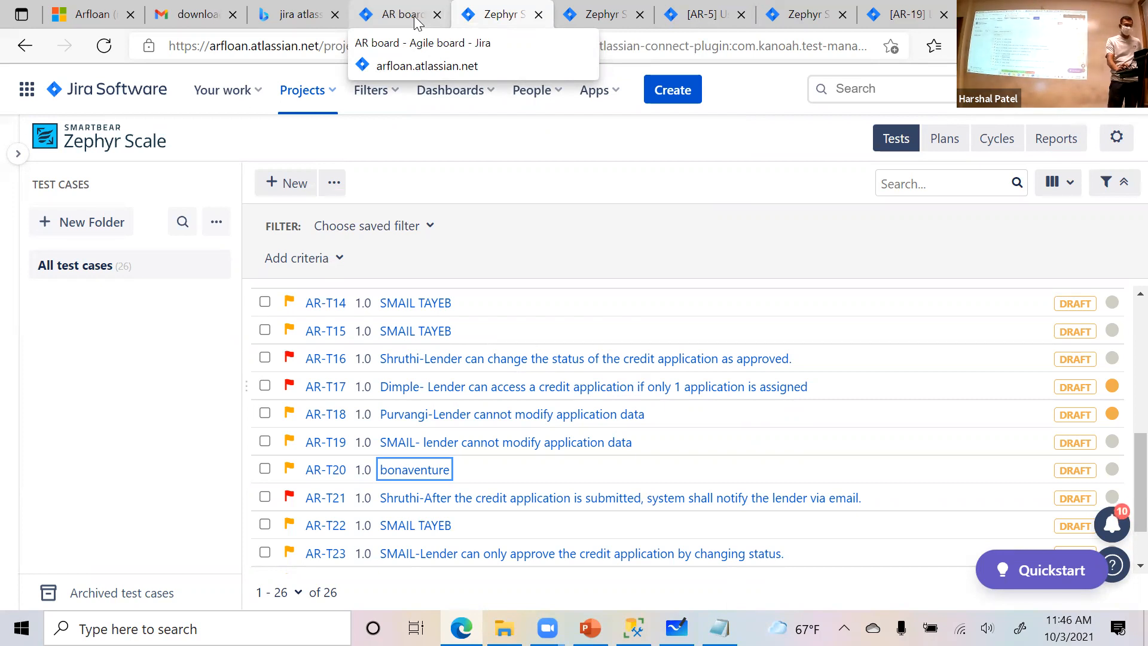
click(415, 18)
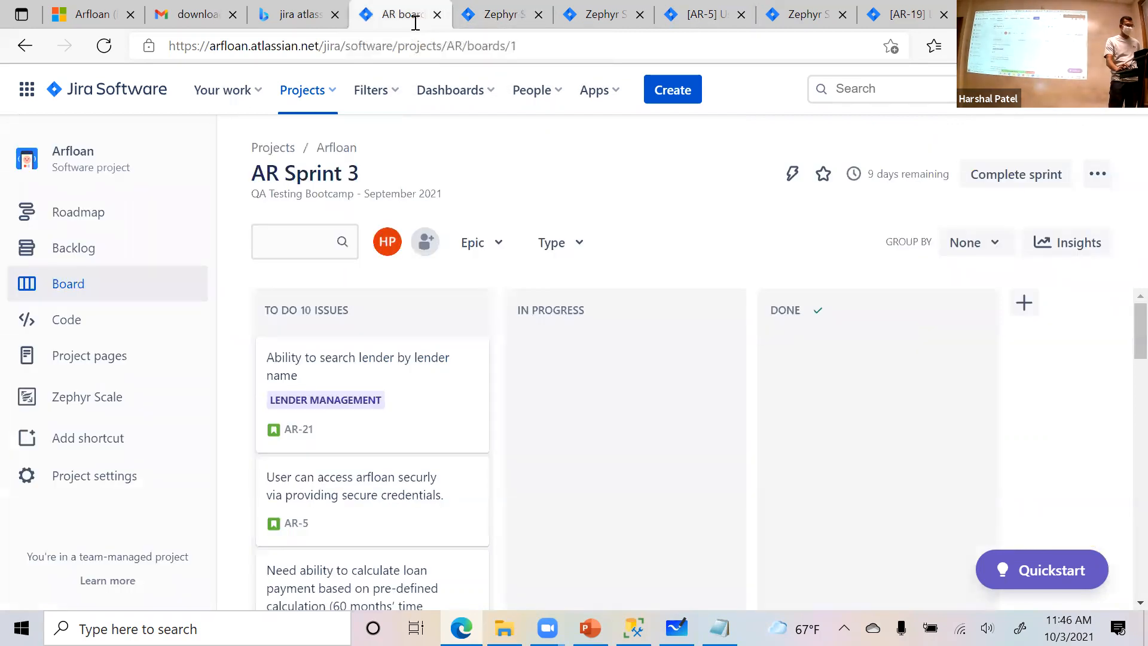
scroll(628, 441, down, 4)
scroll(627, 438, down, 3)
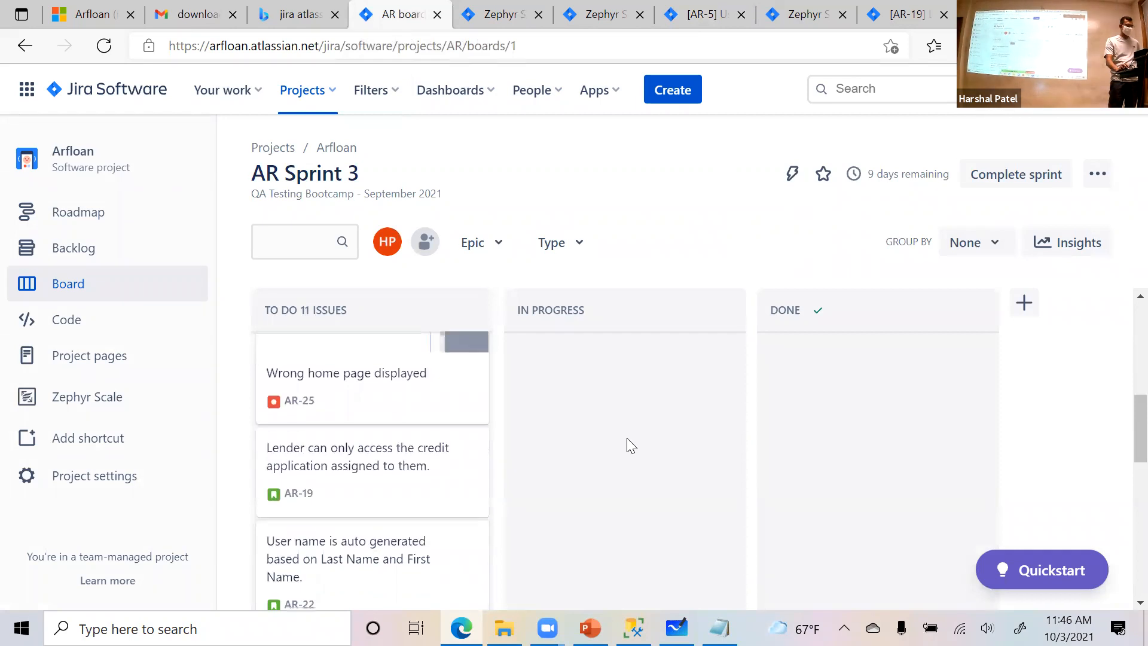